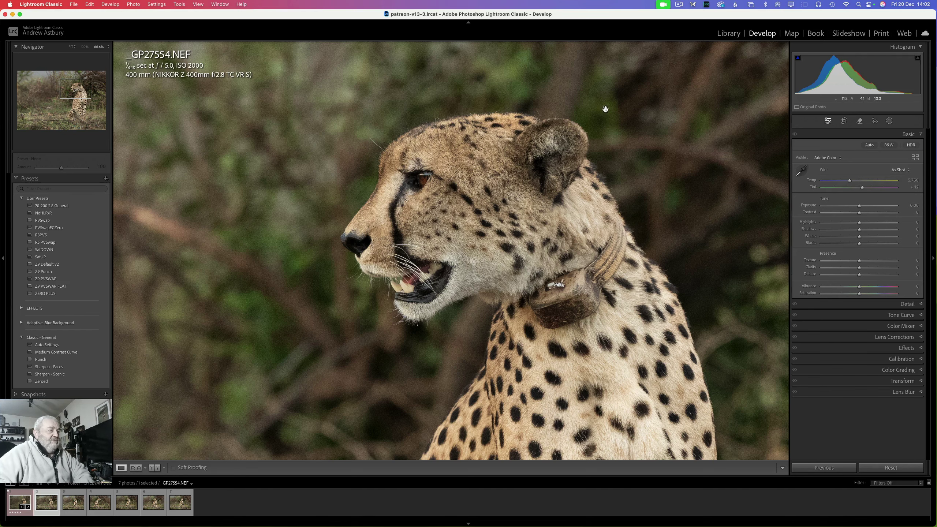
# Zoom out to the whole frame and look through the cheetah photos from _GP27554.NEF to the last one, _GP27614.NEF
pyautogui.click(463, 237)
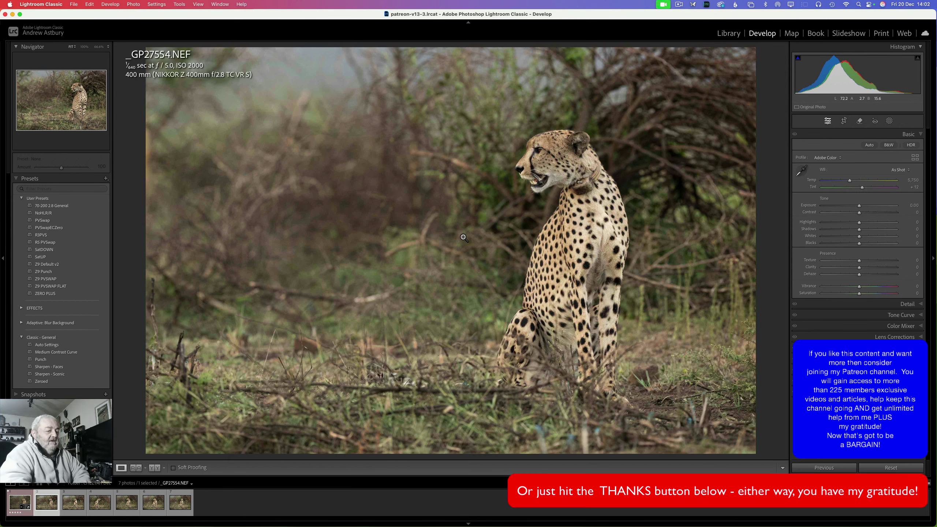
pyautogui.press('Right')
pyautogui.press('Right')
pyautogui.press('Right')
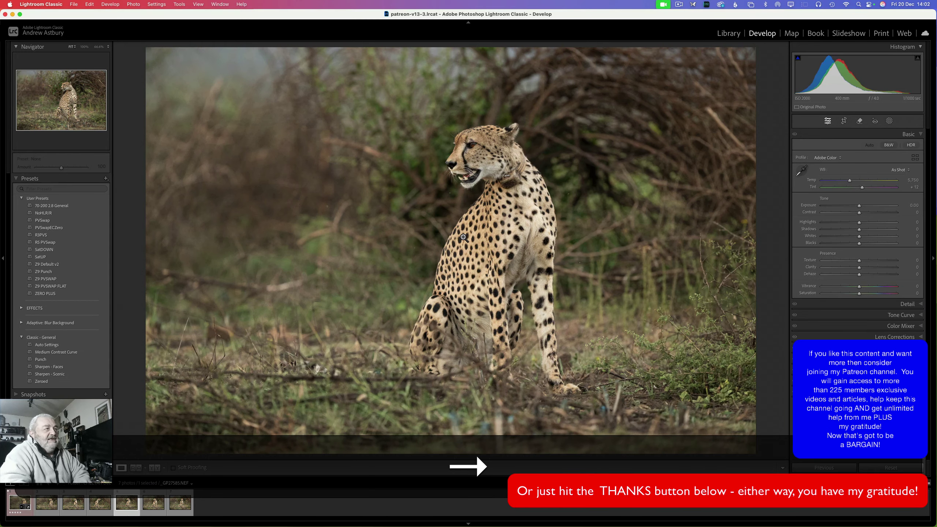
pyautogui.press('Right')
pyautogui.press('Right')
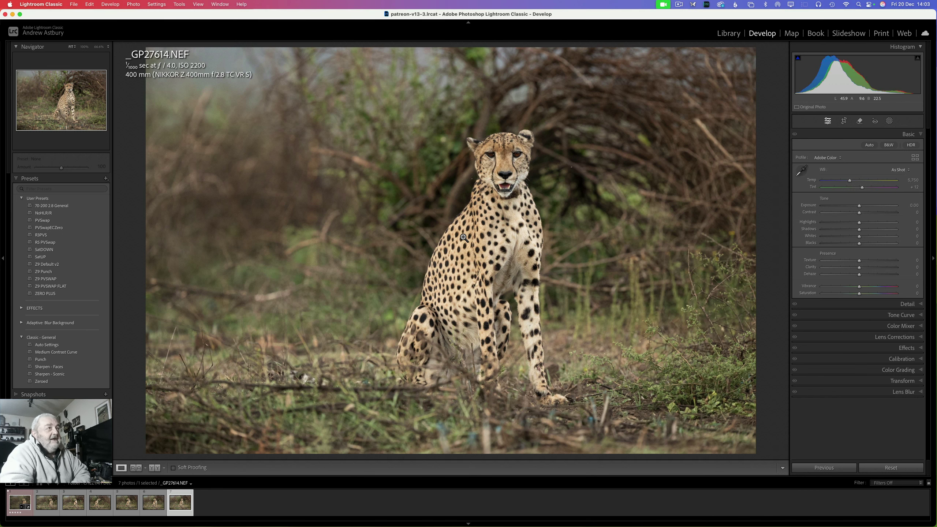
# Go back through the photos to _GP27580.NEF and examine the cheetah's head up close
pyautogui.press('Left')
pyautogui.press('Left')
pyautogui.press('Left')
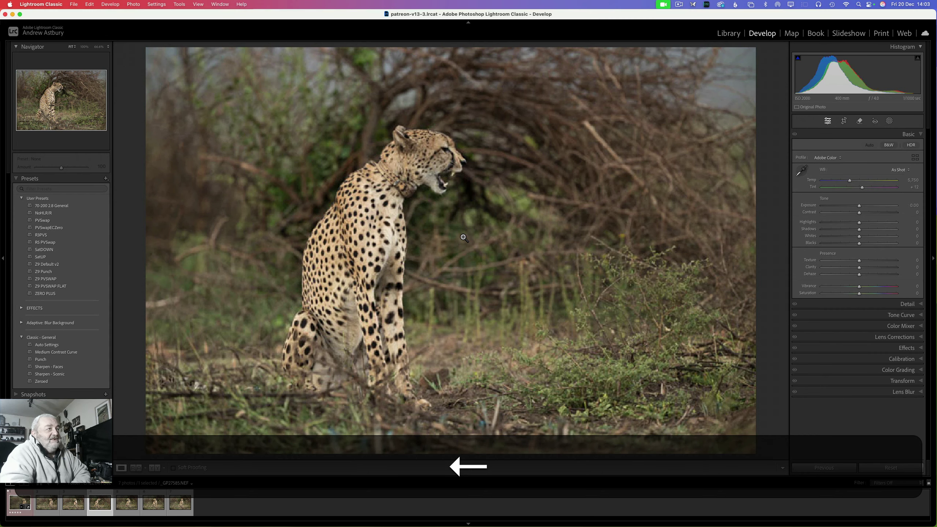
pyautogui.press('Left')
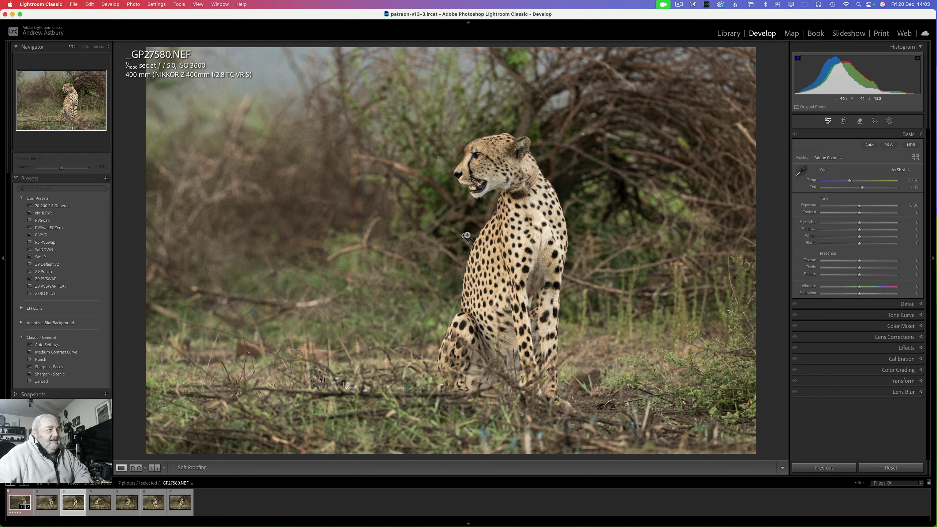
pyautogui.click(482, 172)
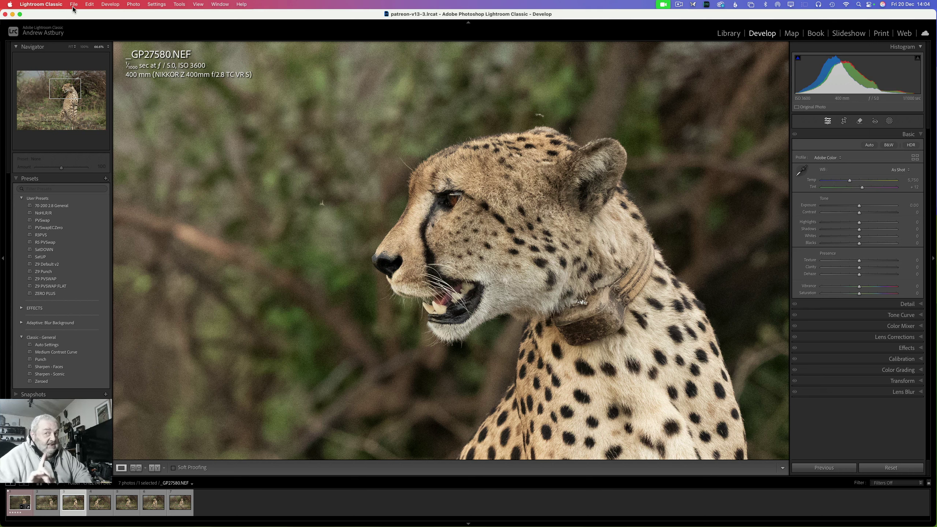
# Check the global raw default in the Lightroom Classic preferences and close them
pyautogui.click(49, 3)
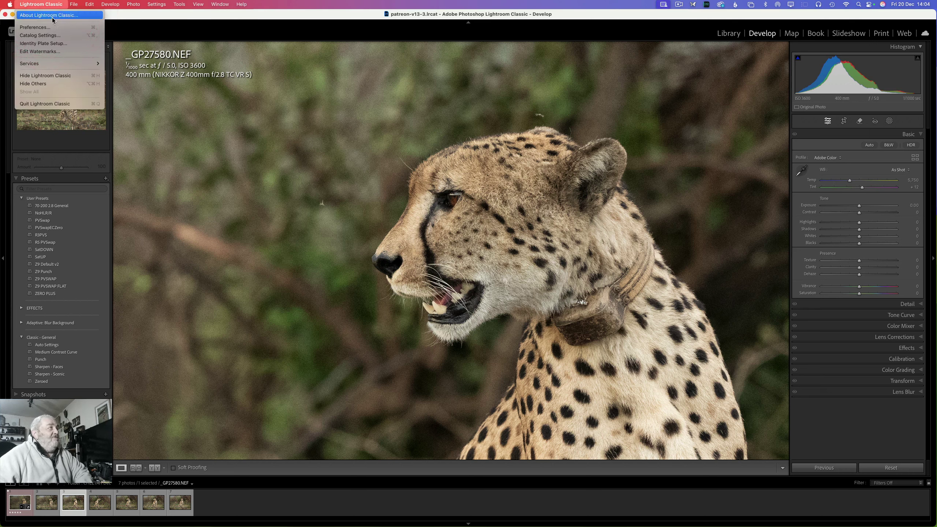
pyautogui.click(51, 28)
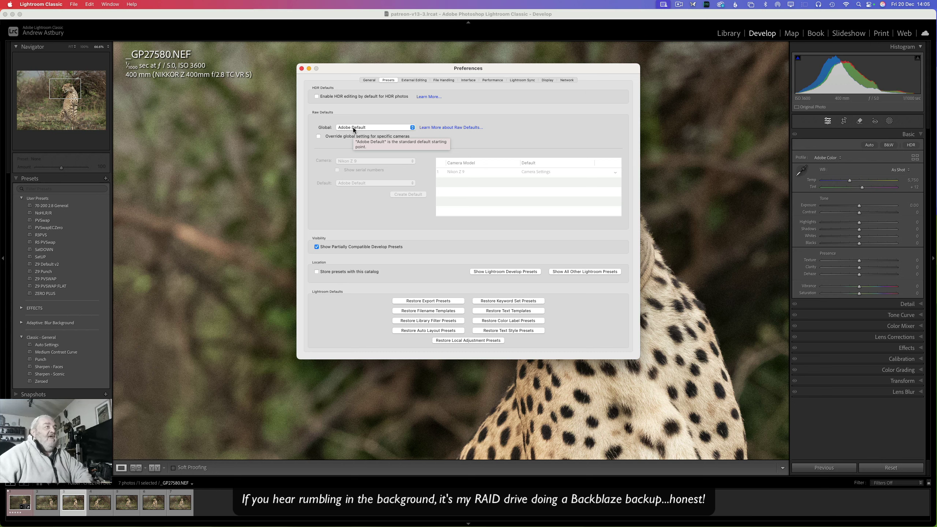
pyautogui.click(301, 69)
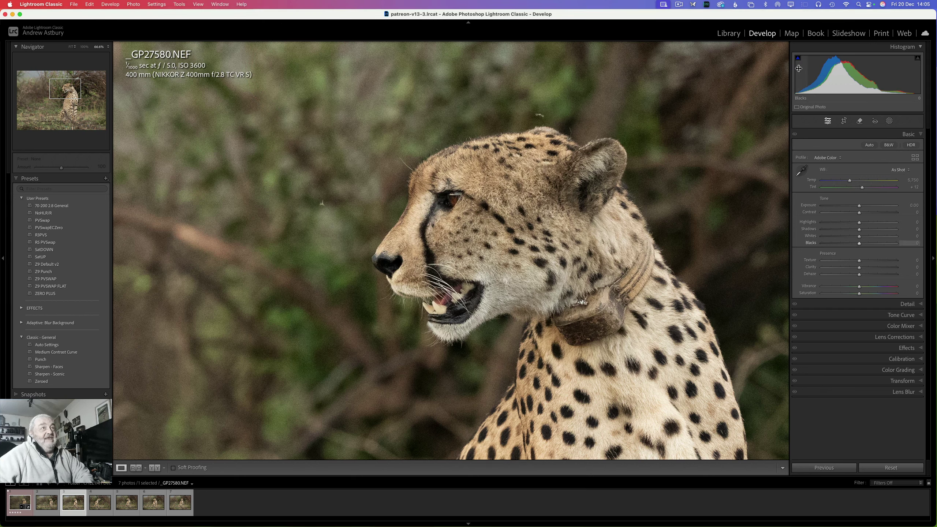
# Open _GP27580.NEF from the Lightroom filmstrip in RawTherapee
pyautogui.moveTo(798, 63)
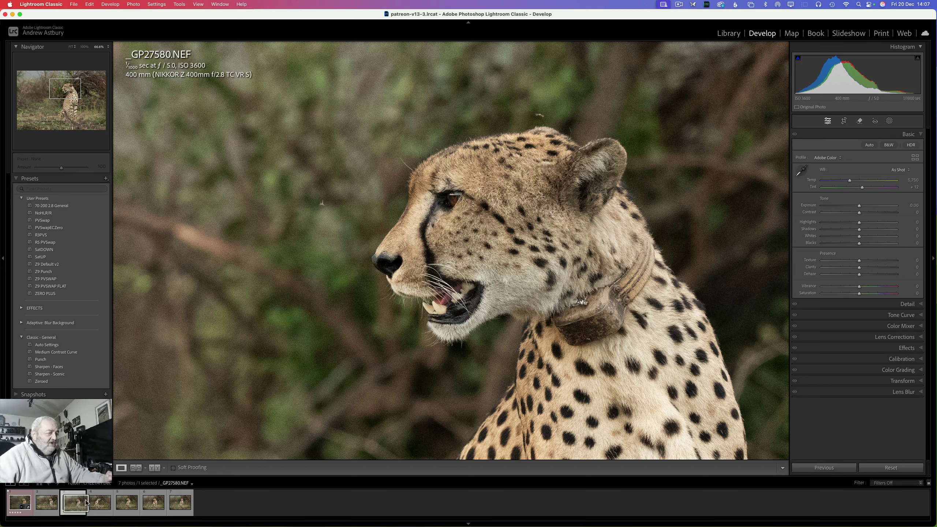
pyautogui.moveTo(184, 523)
pyautogui.moveTo(184, 520); pyautogui.dragTo(181, 517)
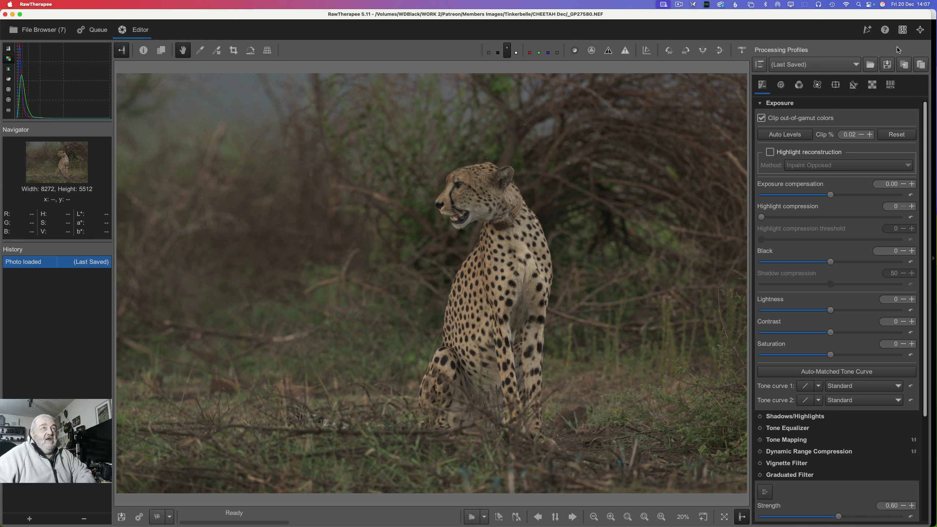
# Check the default processing profiles for raw and non-raw photos in the image processing preferences and close them
pyautogui.click(903, 30)
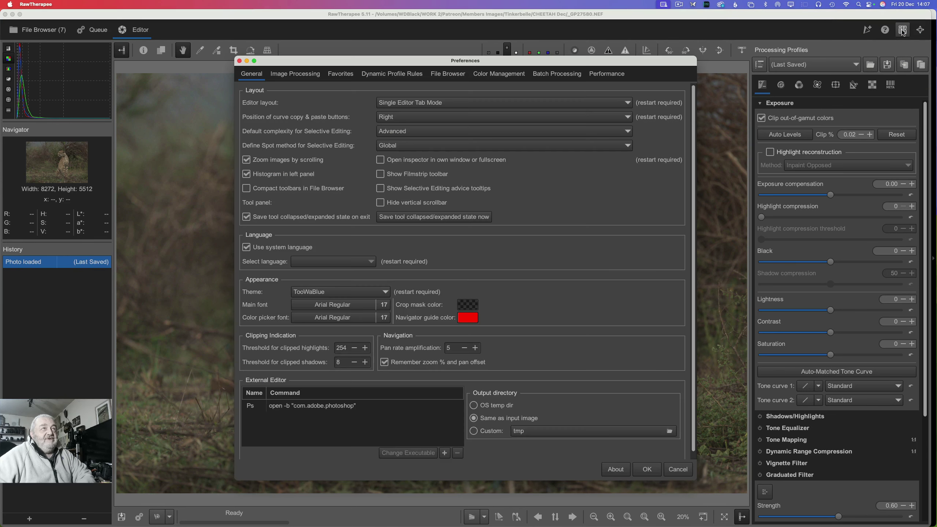
pyautogui.click(302, 74)
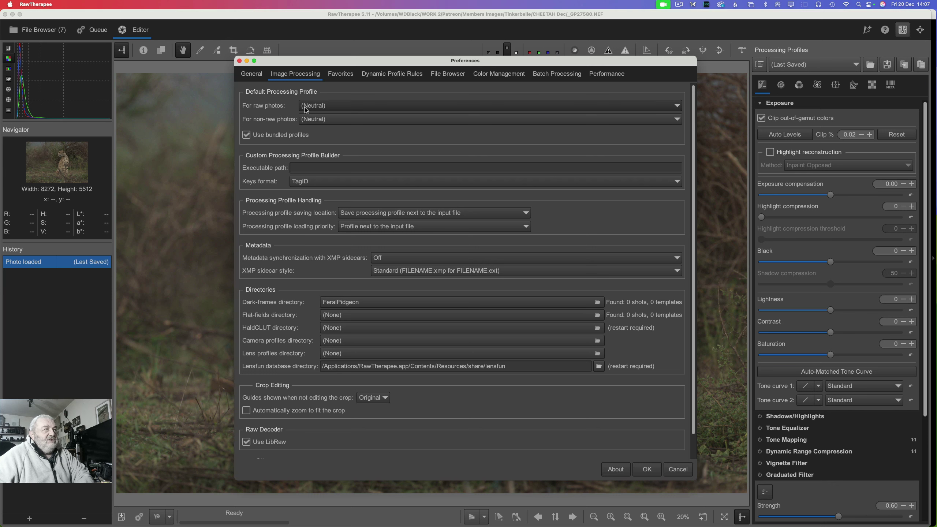
pyautogui.click(647, 469)
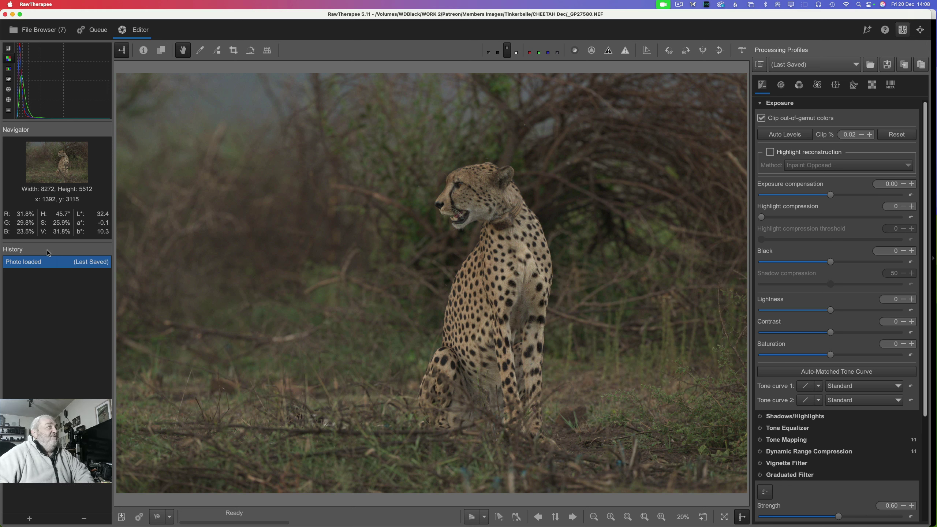
# Quit RawTherapee and open _GP27580.NEF from the Lightroom filmstrip in ART
pyautogui.click(35, 5)
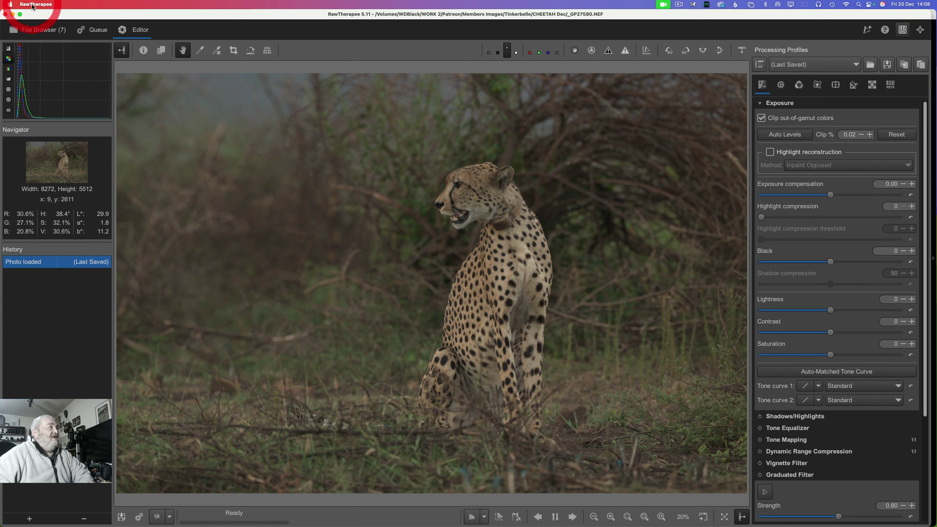
pyautogui.click(36, 56)
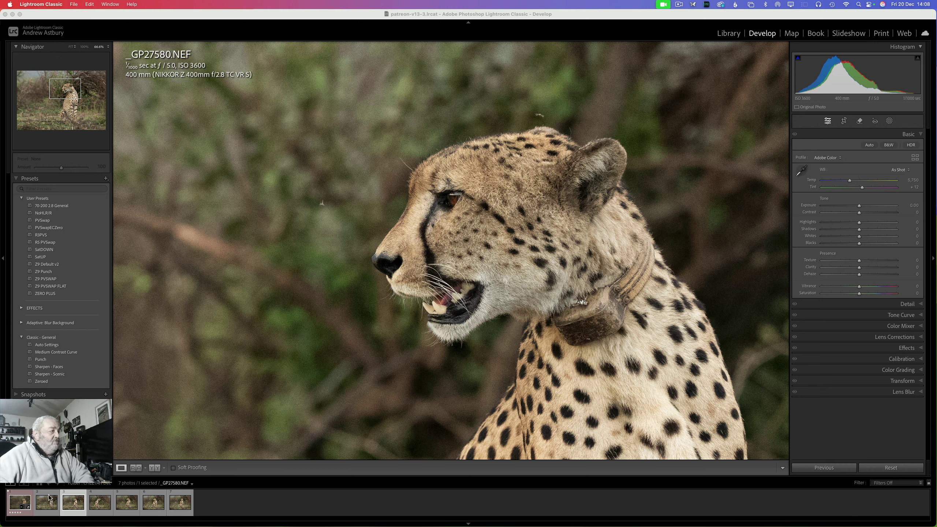
pyautogui.click(74, 503)
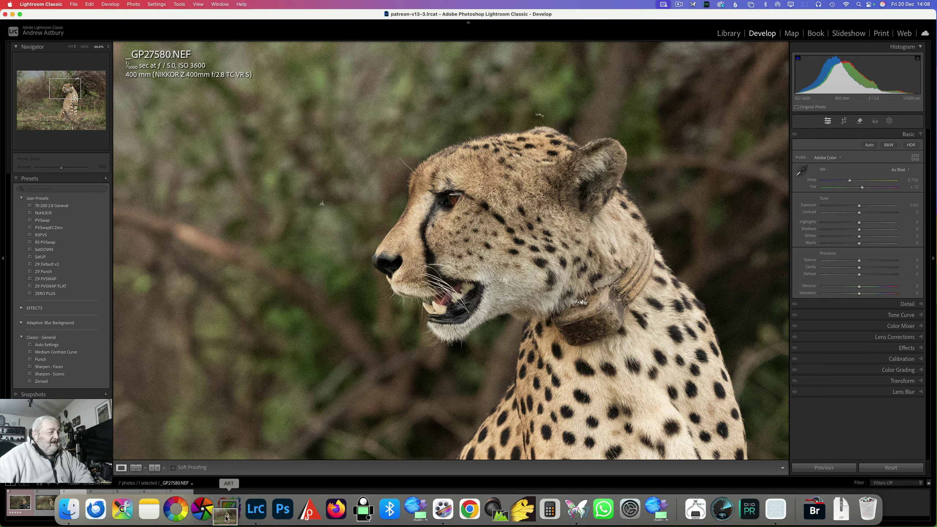
pyautogui.click(225, 517)
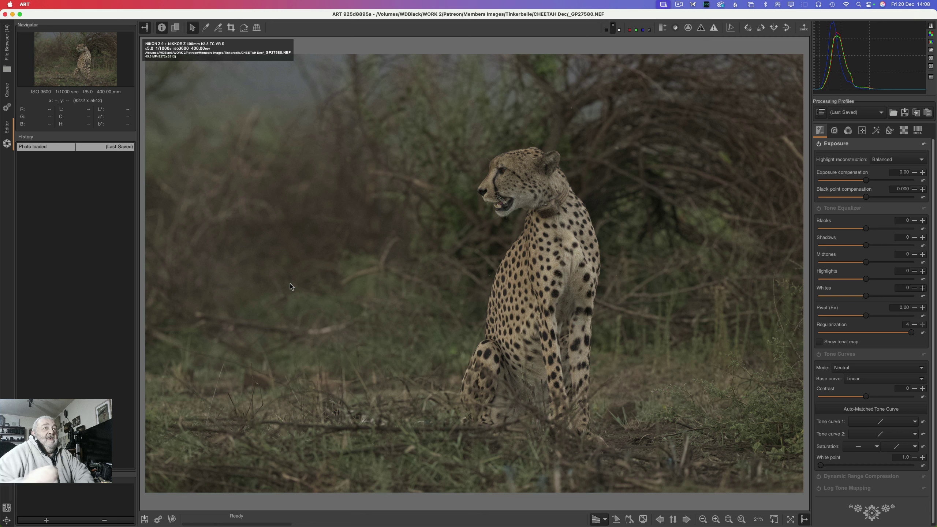
# Apply the (Neutral) processing profile to the cheetah photo
pyautogui.click(872, 112)
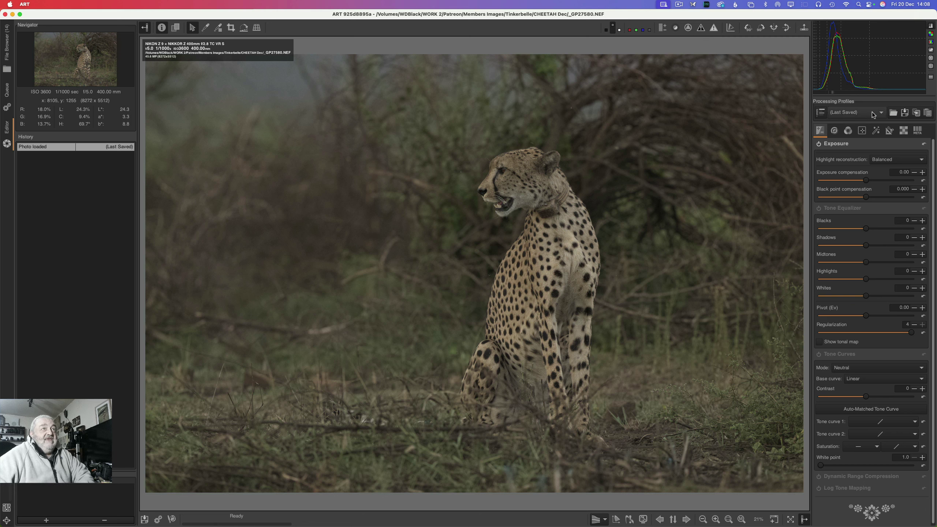
pyautogui.click(871, 112)
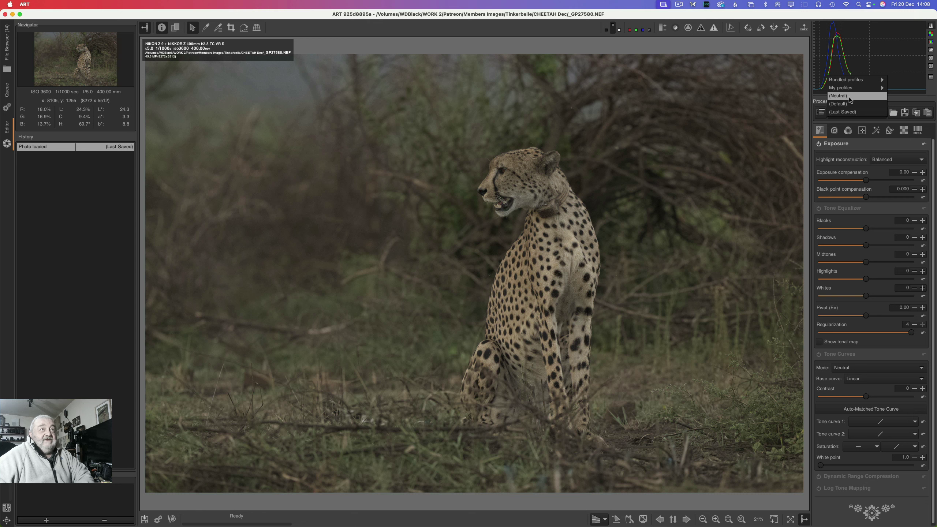
pyautogui.click(849, 97)
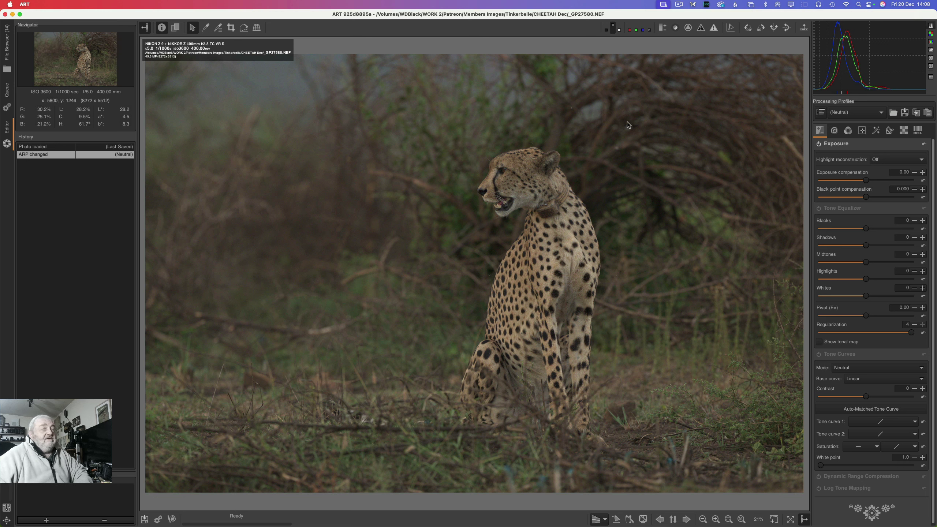
# Display the raw histogram and clipped-shadow indication, inspect the cheetah's head at 100%, and fit the whole image in view again
pyautogui.click(931, 35)
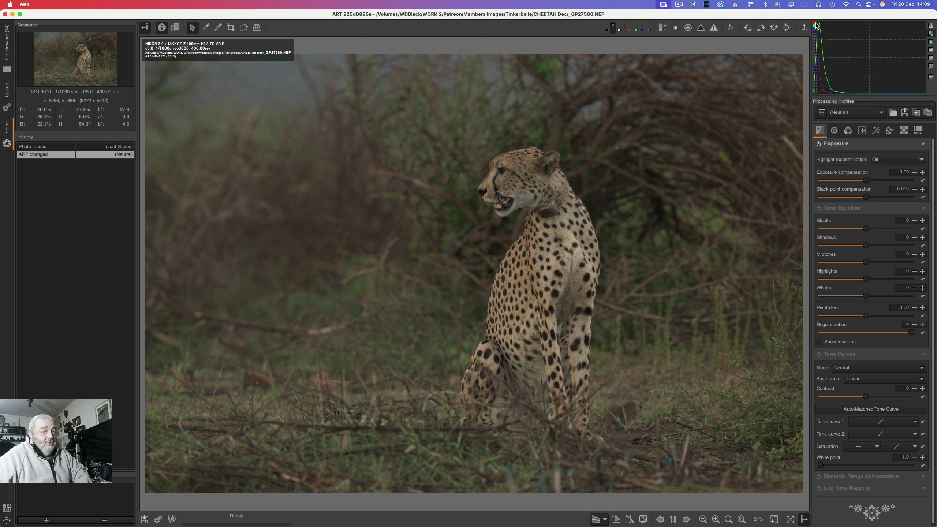
pyautogui.moveTo(816, 27)
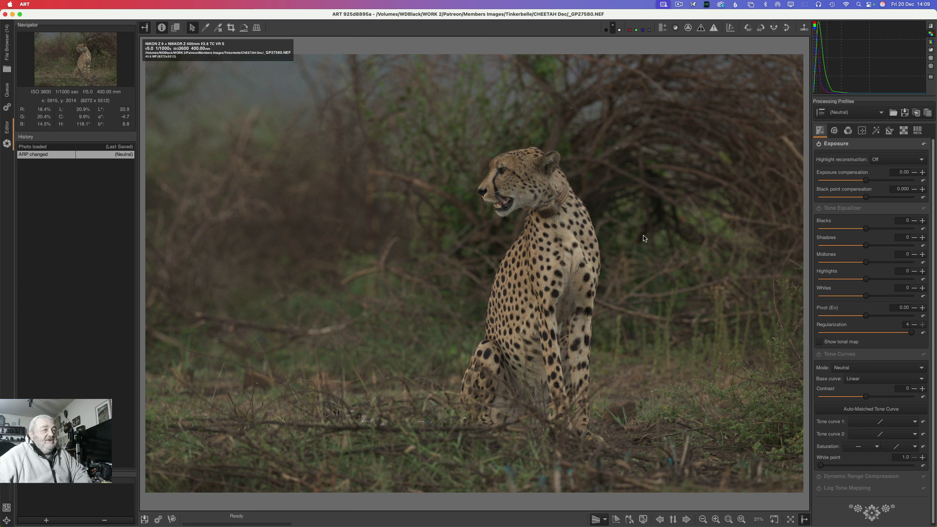
pyautogui.click(701, 29)
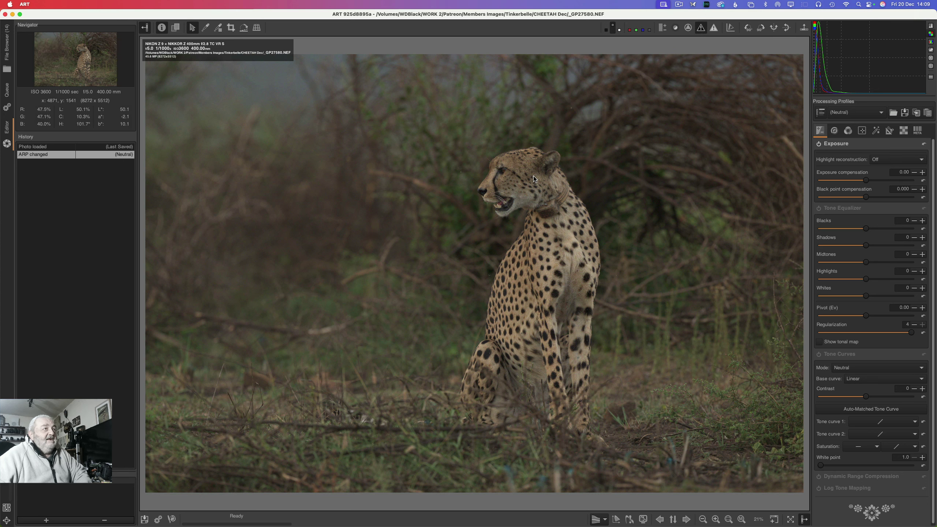
pyautogui.press('z')
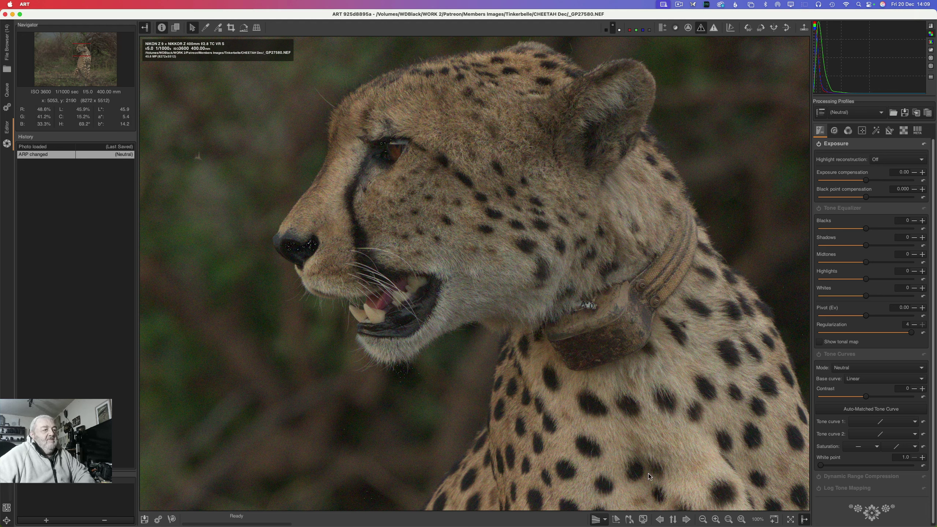
pyautogui.click(729, 520)
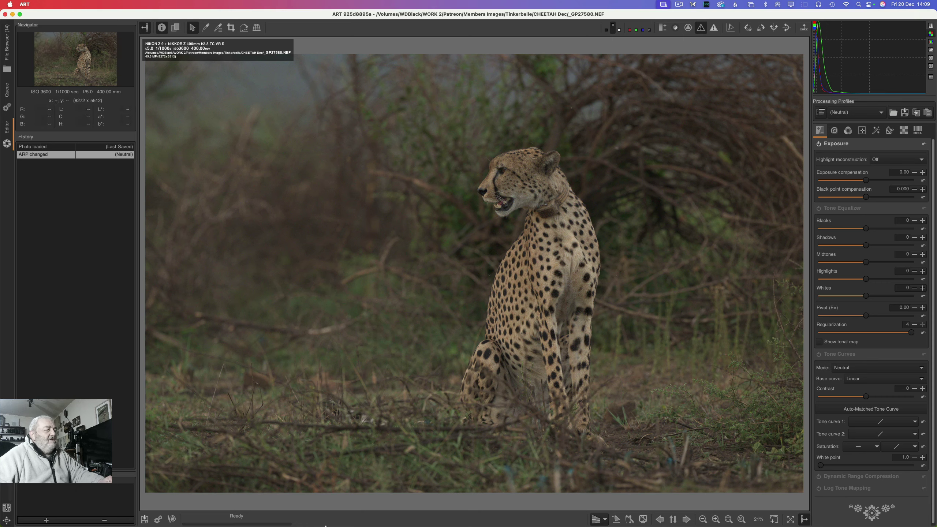
# Switch to Lightroom Classic, show the whole _GP27580.NEF frame and apply the PVSwap user preset
pyautogui.click(255, 517)
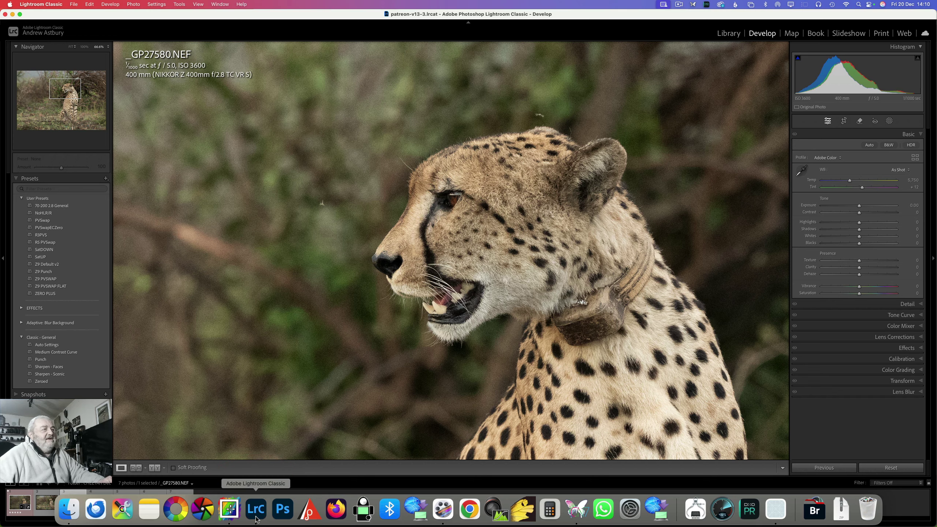
pyautogui.click(415, 292)
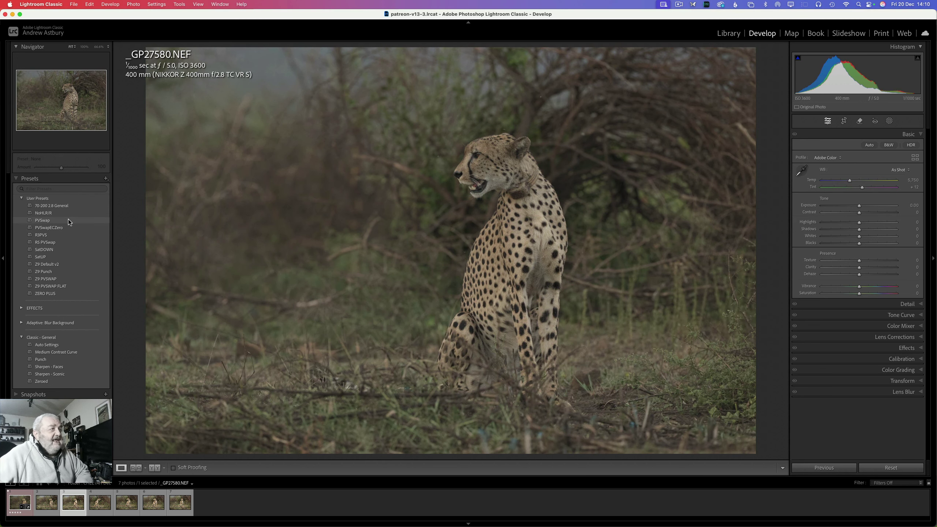
pyautogui.click(68, 221)
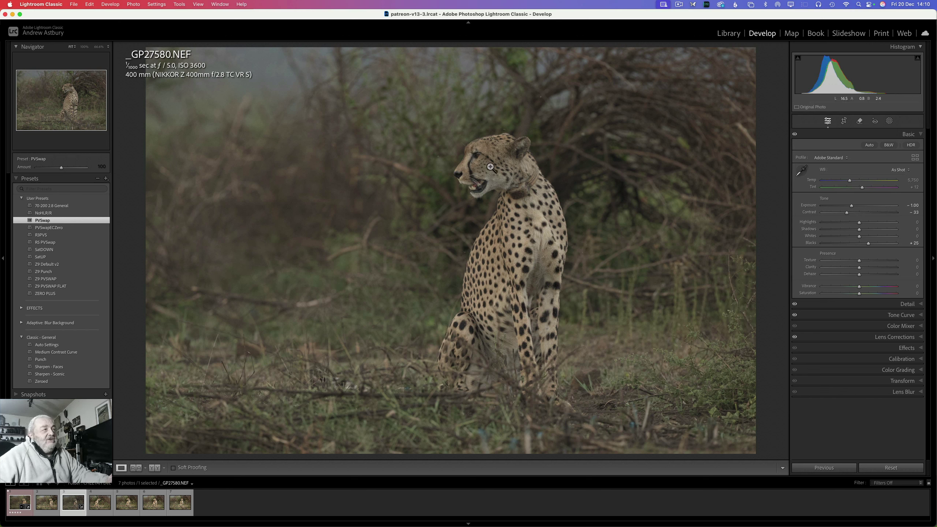
# Switch to ART to compare its neutral rendering with the Lightroom preset version, and quit ART
pyautogui.moveTo(271, 525)
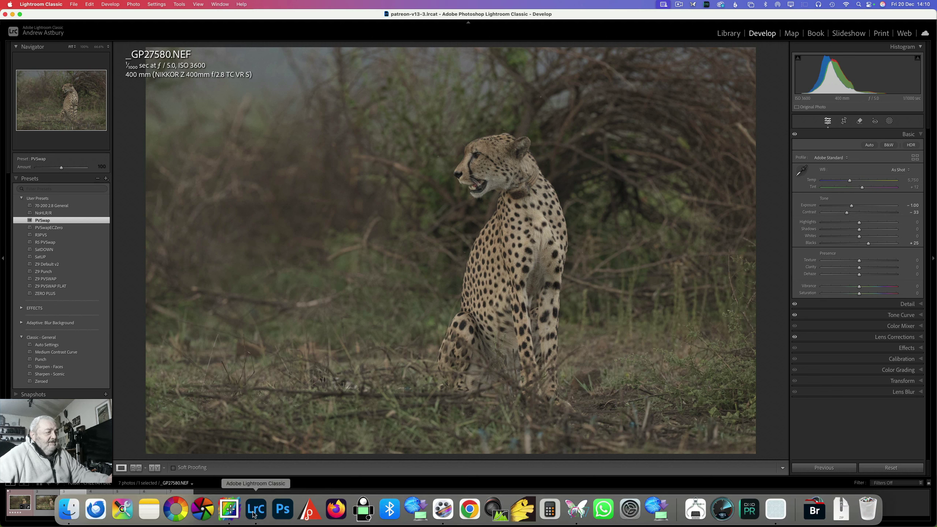
pyautogui.click(229, 513)
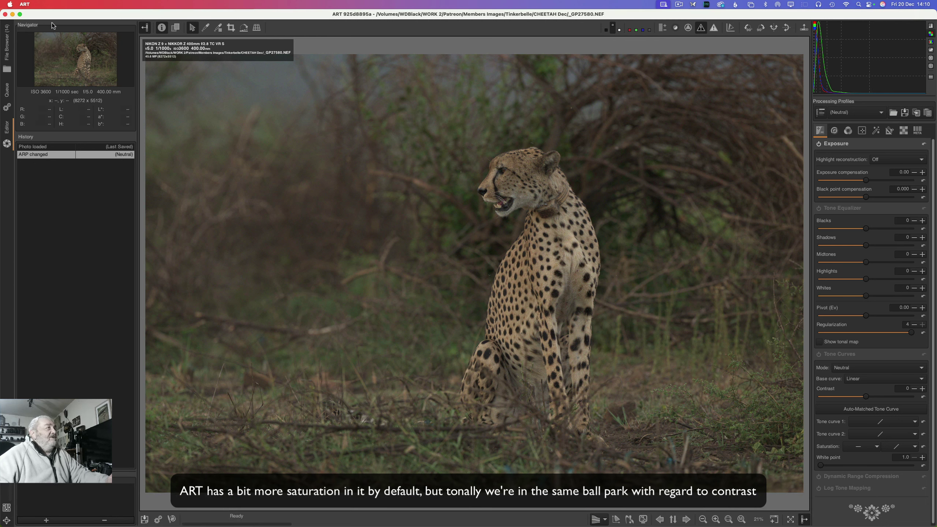
pyautogui.click(25, 4)
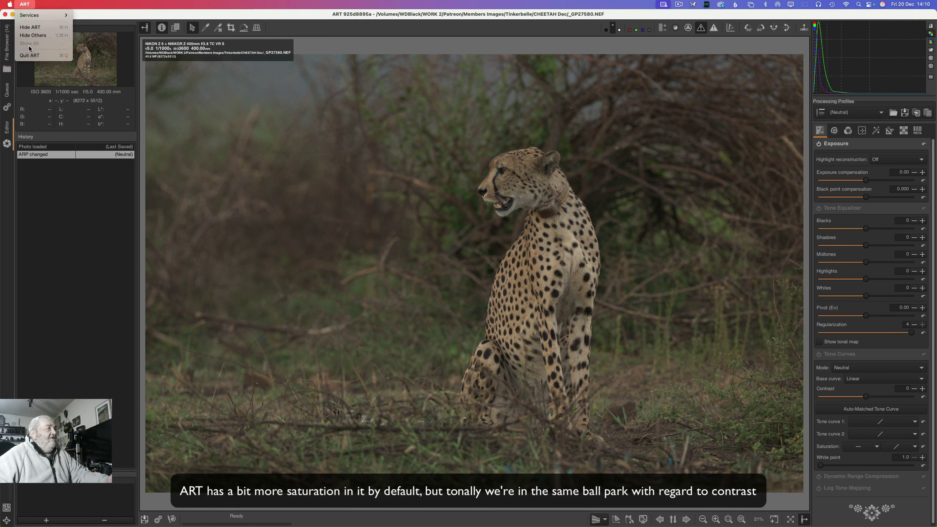
pyautogui.click(30, 55)
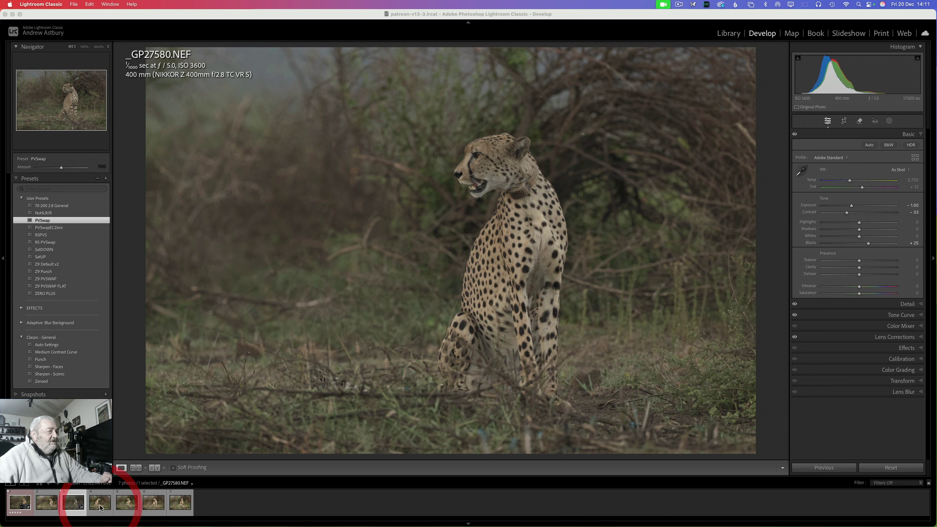
# Select _GP27585.NEF in the Lightroom filmstrip and examine the cheetah's head up close
pyautogui.click(101, 508)
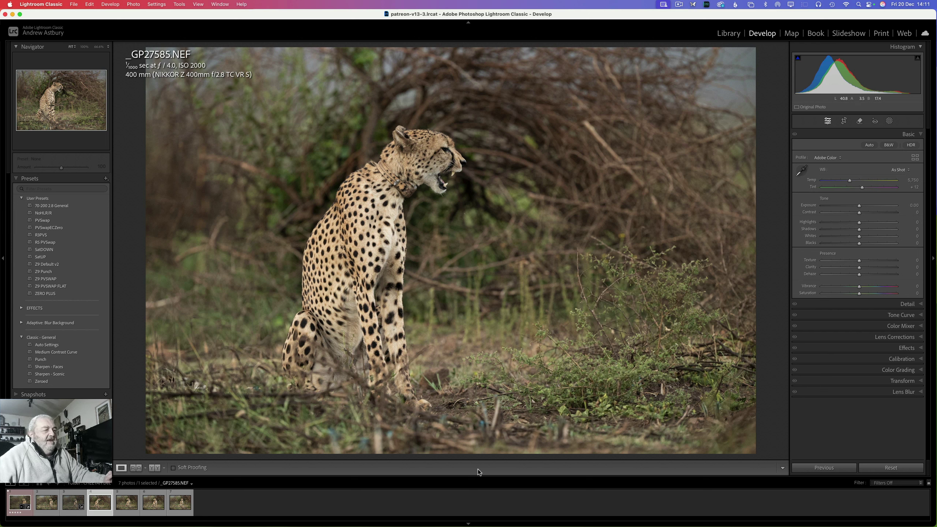
pyautogui.click(446, 169)
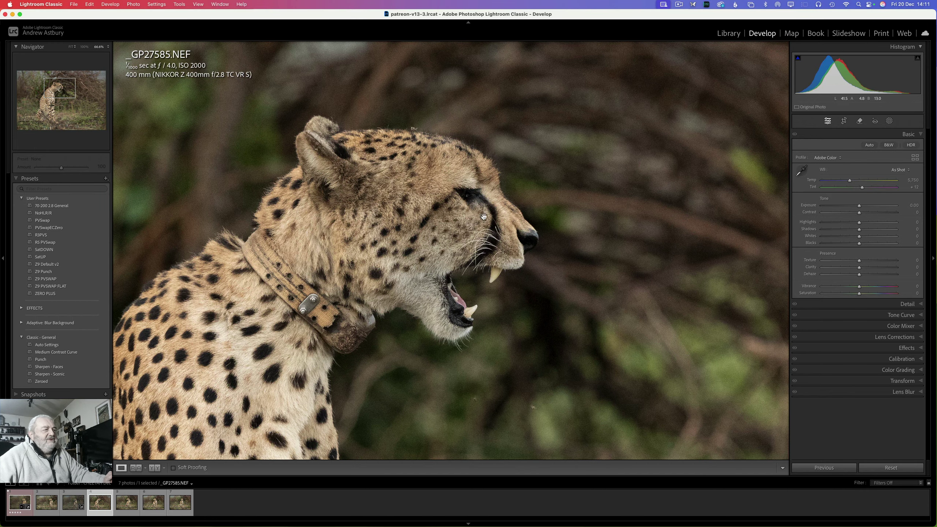
# Switch to ColorNavigator 7 and view the detailed calibration result for the i1120Cdm2 color mode
pyautogui.moveTo(525, 526)
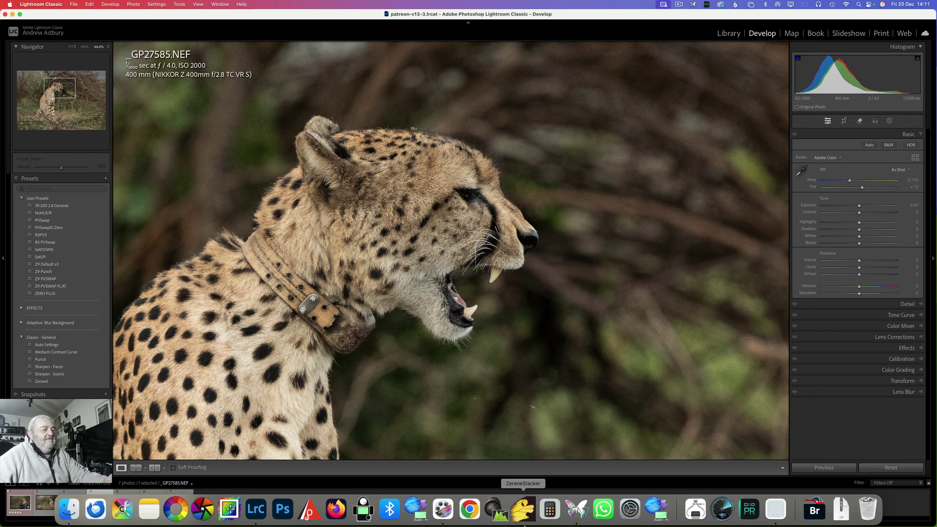
pyautogui.click(581, 513)
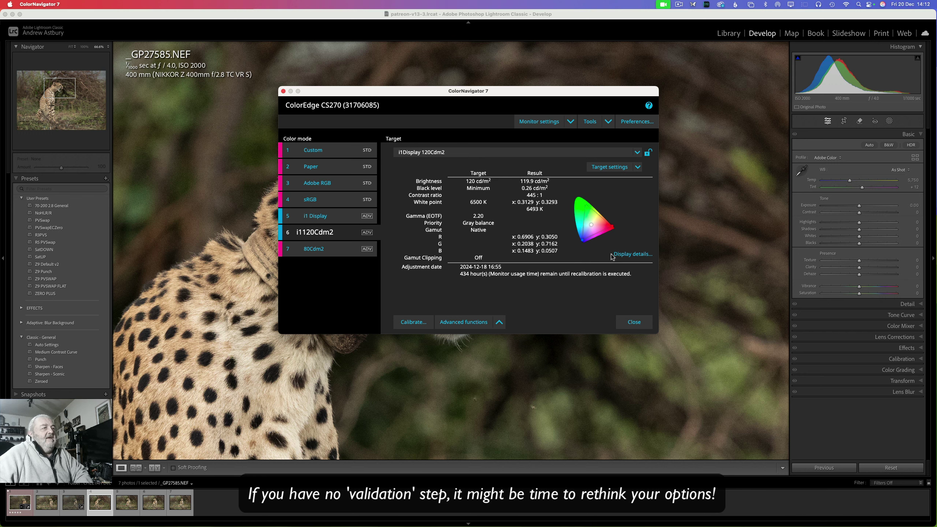
pyautogui.click(632, 254)
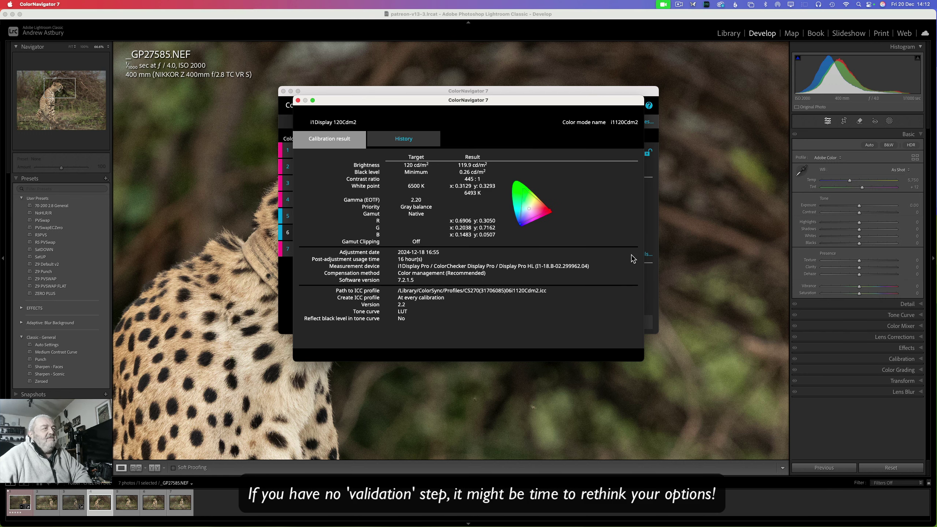
# Review the patch measurements in the calibration history's 2024-12-18 validation report and return to Lightroom Classic
pyautogui.click(412, 139)
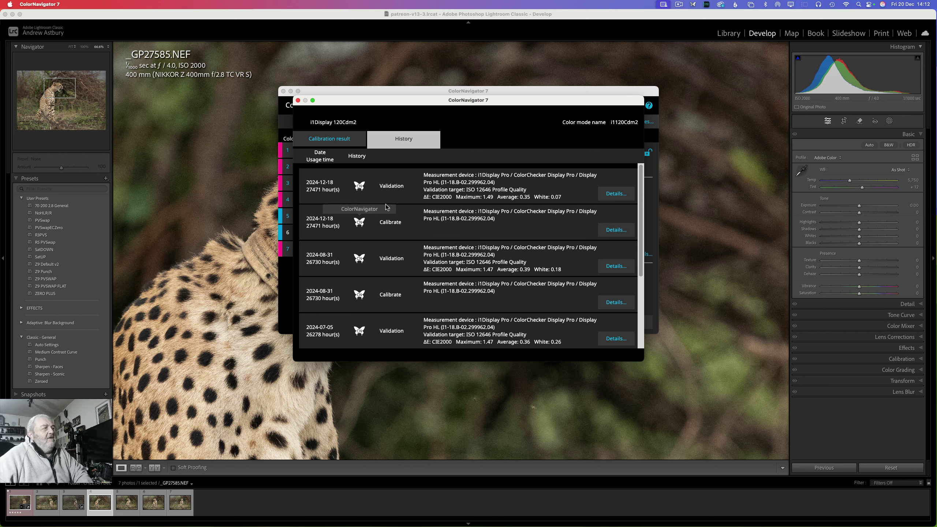
pyautogui.click(616, 194)
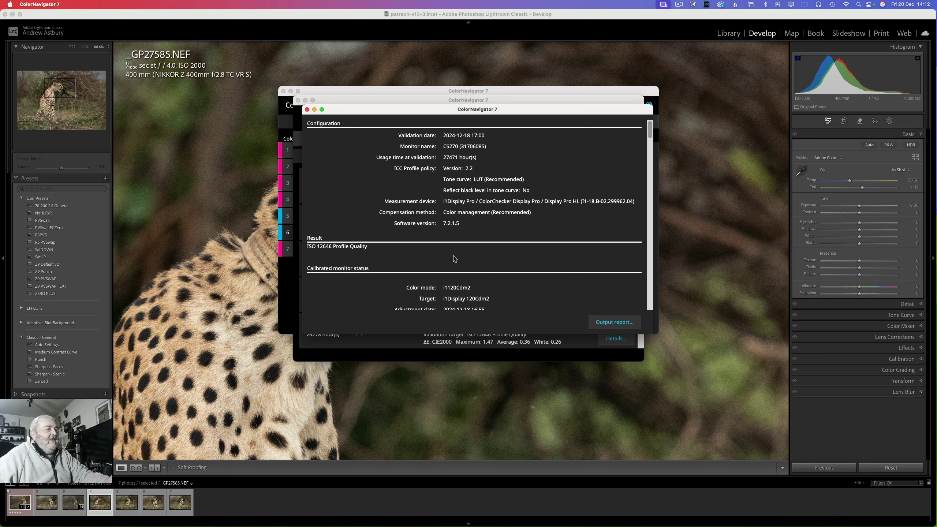
pyautogui.scroll(-3, 455, 259)
pyautogui.scroll(-10, 455, 258)
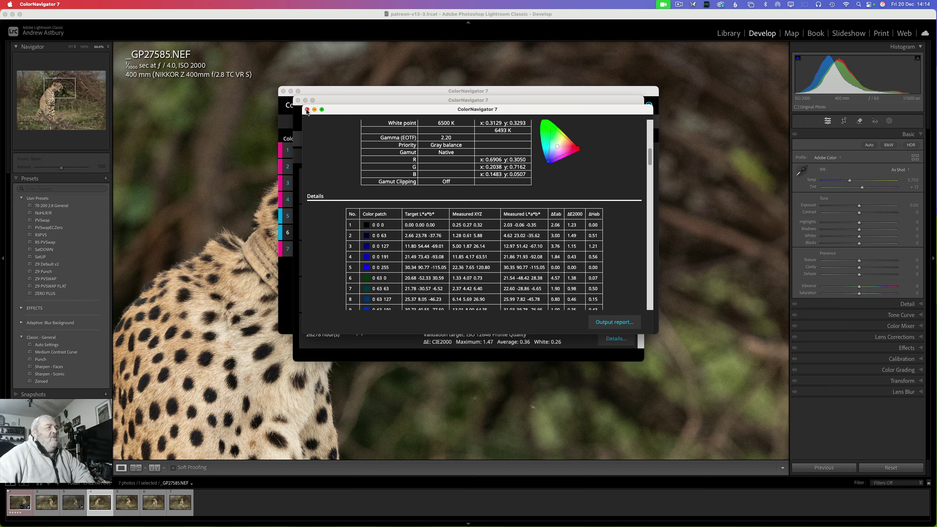
pyautogui.click(319, 29)
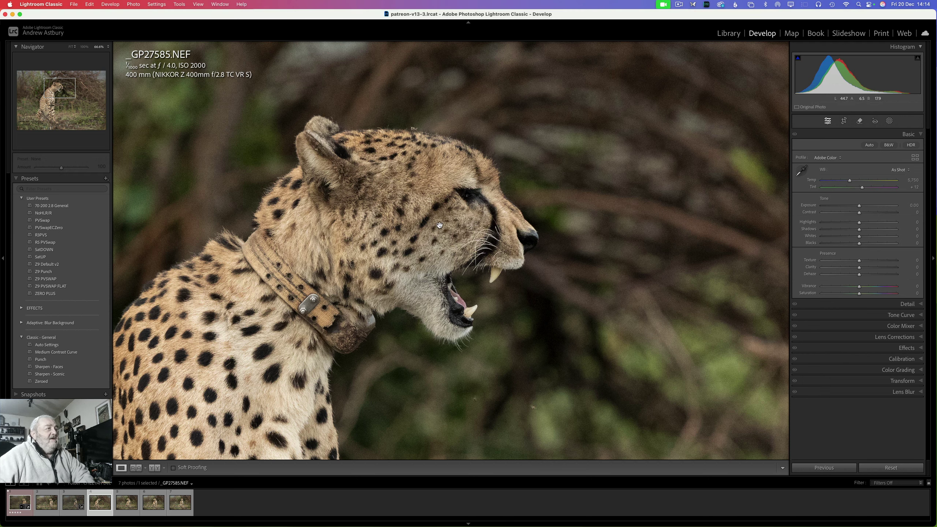
# View the cheetah's head at 100%, activate the White Balance Selector and check the histogram's Lab color value option
pyautogui.click(84, 46)
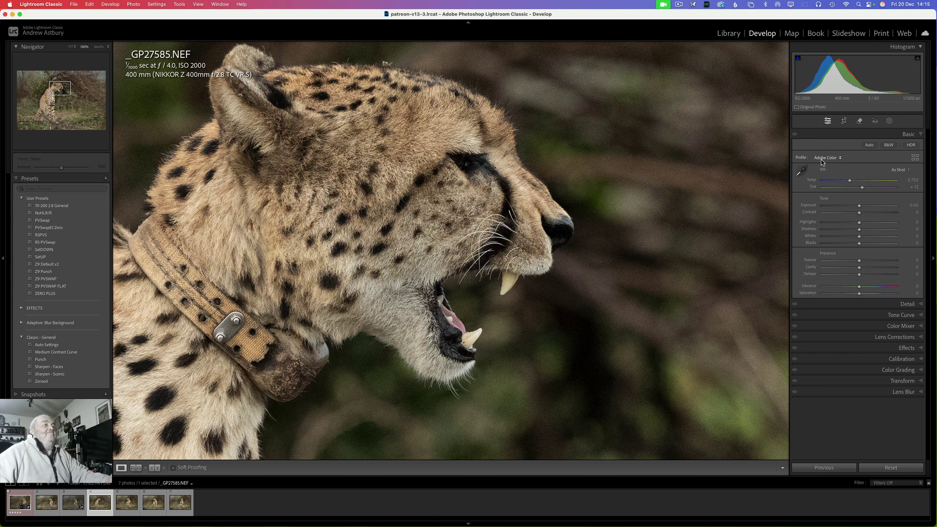
pyautogui.click(802, 173)
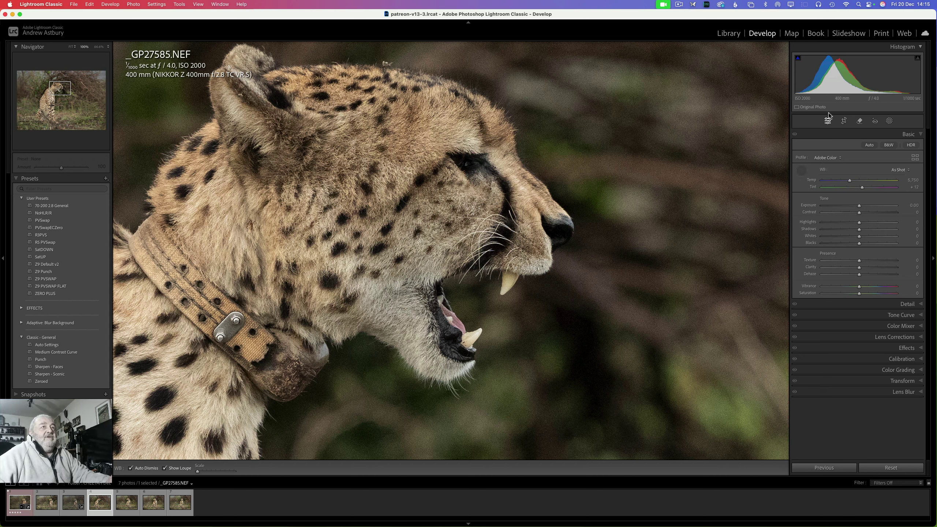
pyautogui.rightClick(834, 71)
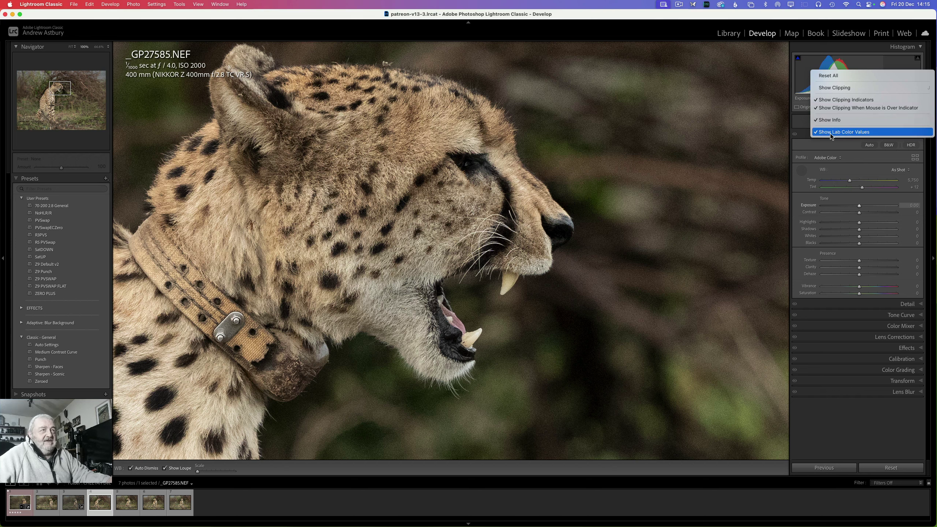
pyautogui.click(722, 175)
pyautogui.press('w')
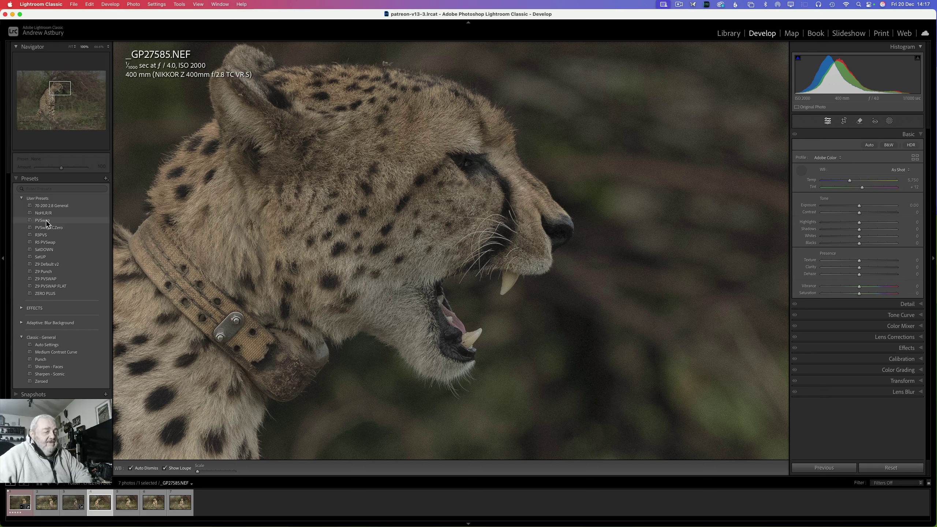
# Apply the PVSwap user preset, reset Exposure and Contrast to their defaults, and put the White Balance Selector away
pyautogui.click(45, 220)
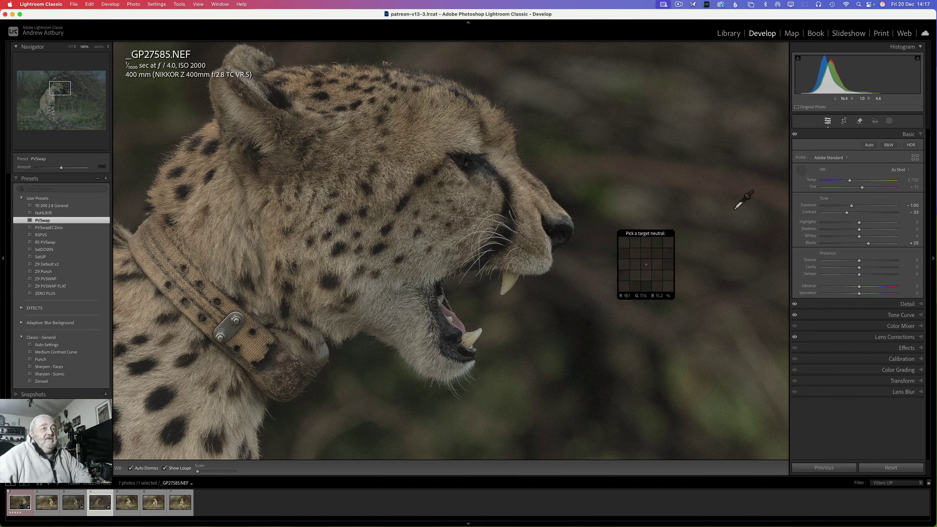
pyautogui.doubleClick(809, 206)
pyautogui.doubleClick(810, 213)
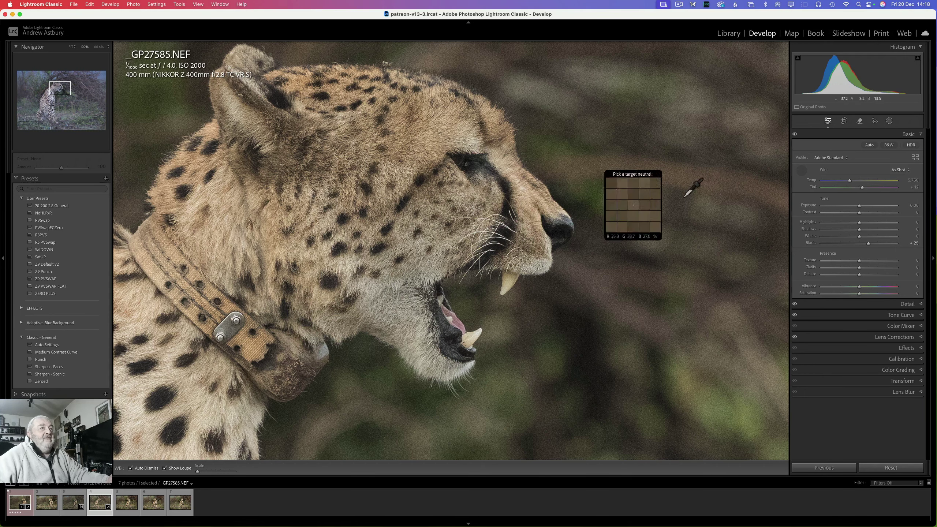
pyautogui.click(802, 170)
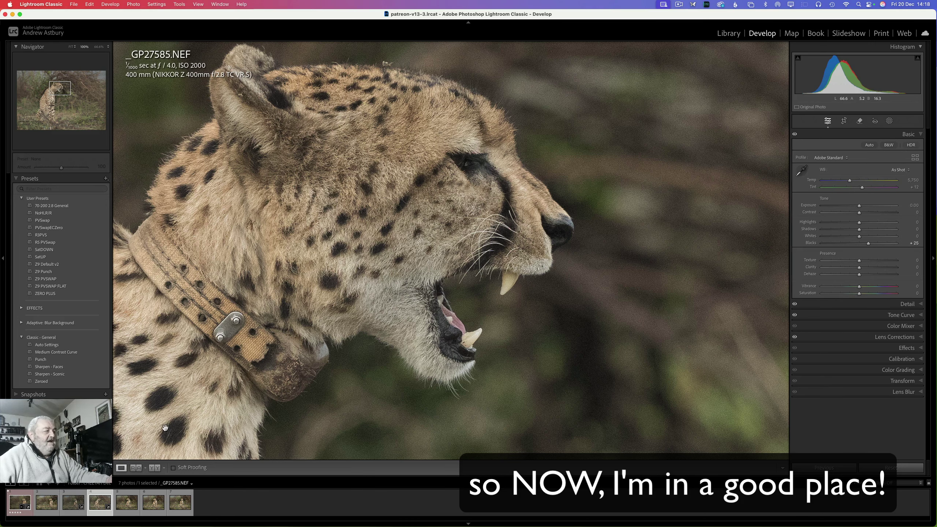
# Compare the before and after versions side by side, examining the cheetah's face at 100% and 200% and the full frame
pyautogui.click(155, 468)
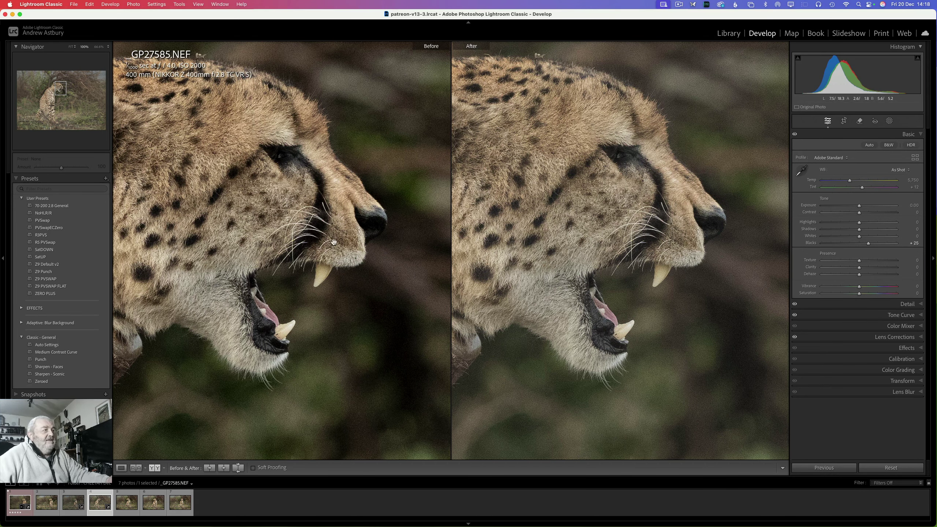
pyautogui.moveTo(319, 213); pyautogui.dragTo(364, 218)
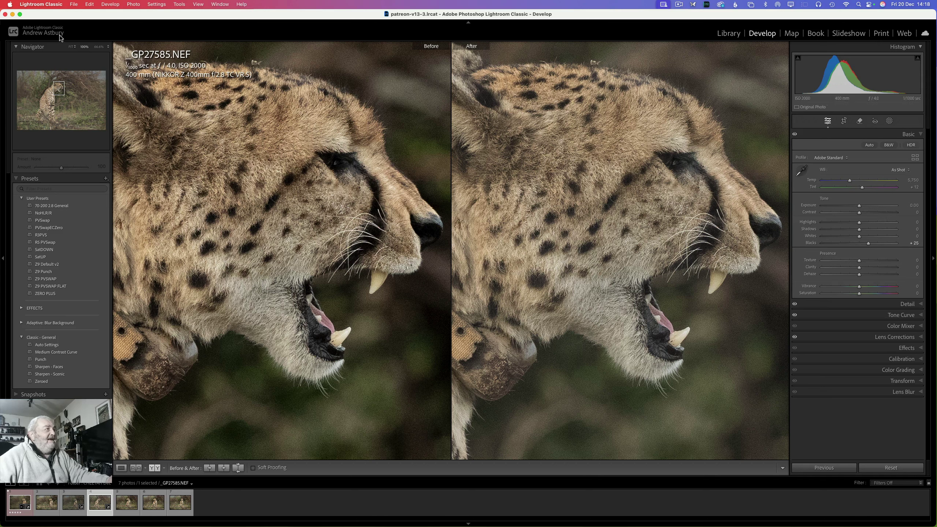
pyautogui.click(107, 46)
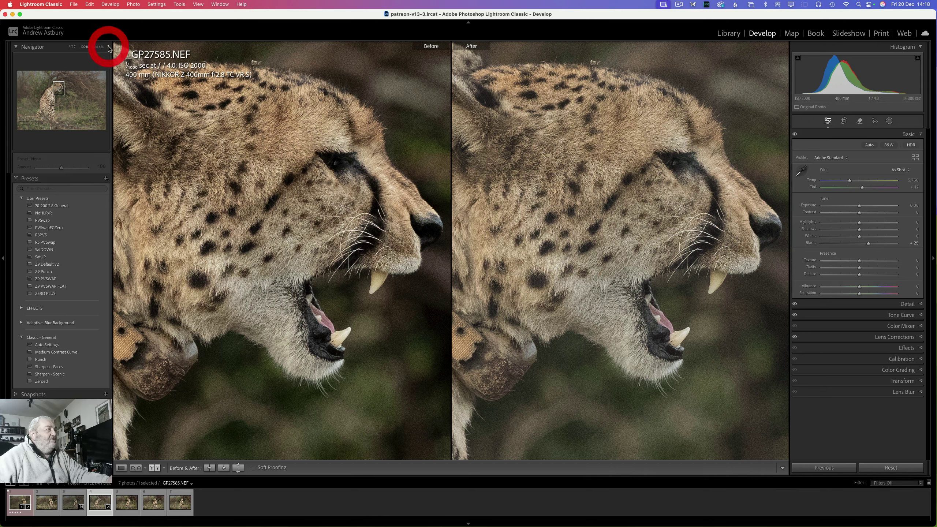
pyautogui.click(111, 58)
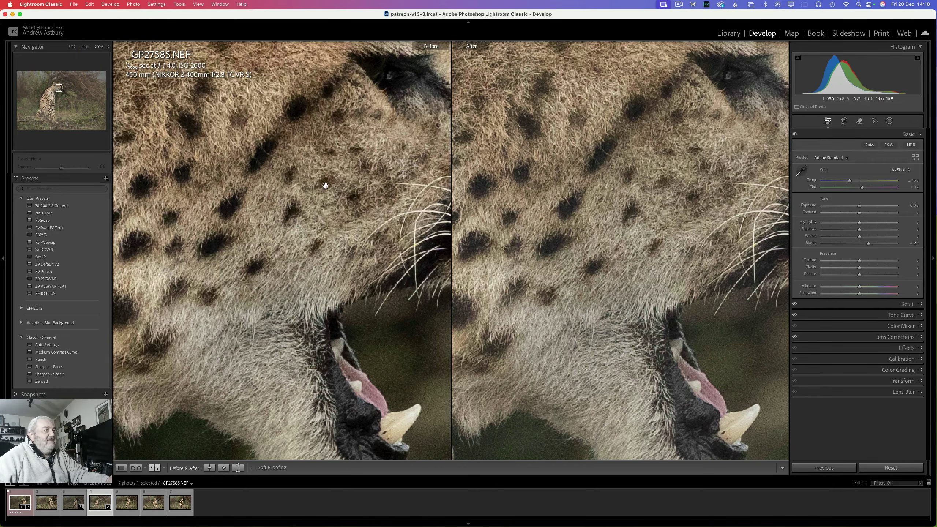
pyautogui.moveTo(369, 180); pyautogui.dragTo(209, 219)
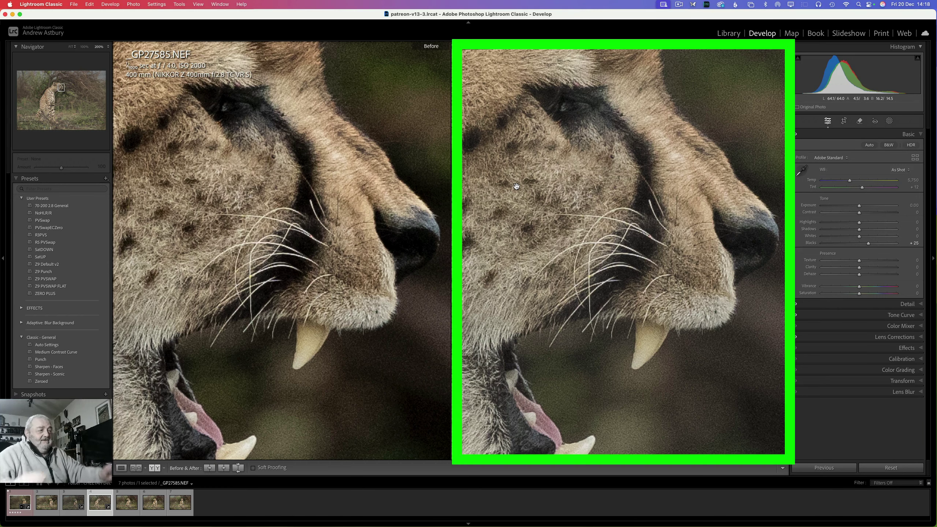
pyautogui.click(573, 207)
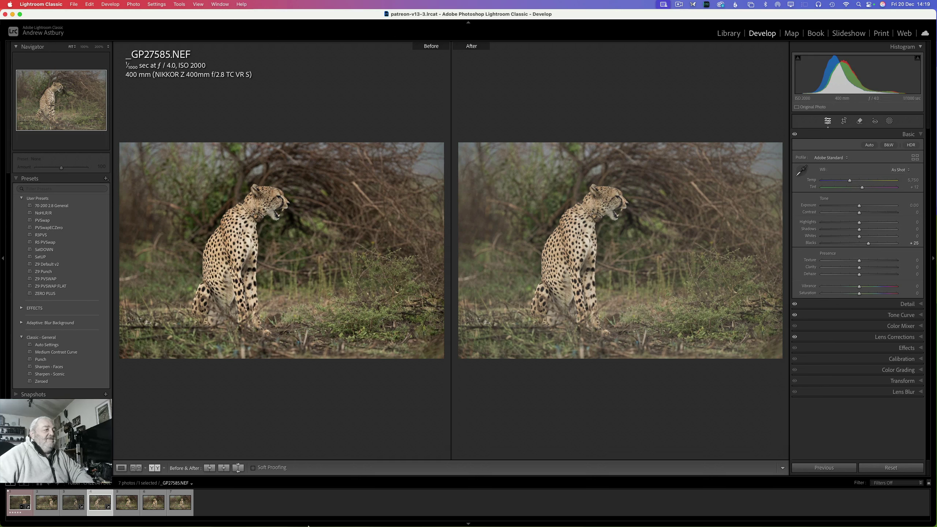
pyautogui.moveTo(309, 524)
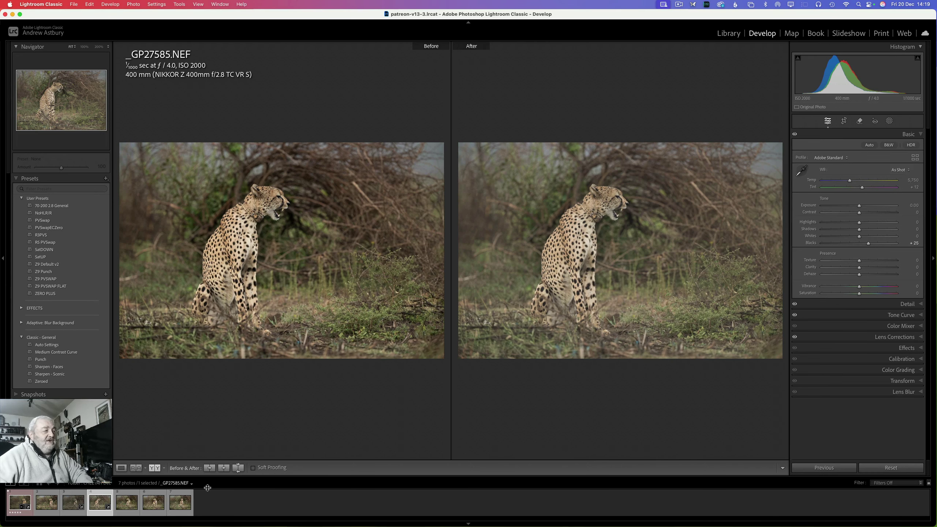
pyautogui.moveTo(179, 516)
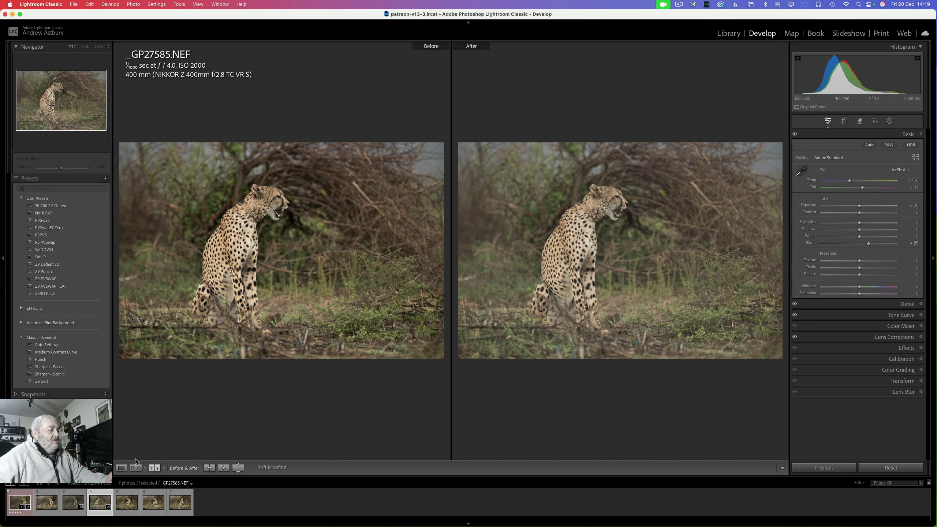
# Return to the single-image Loupe view and reset all develop settings of _GP27585.NEF
pyautogui.click(122, 468)
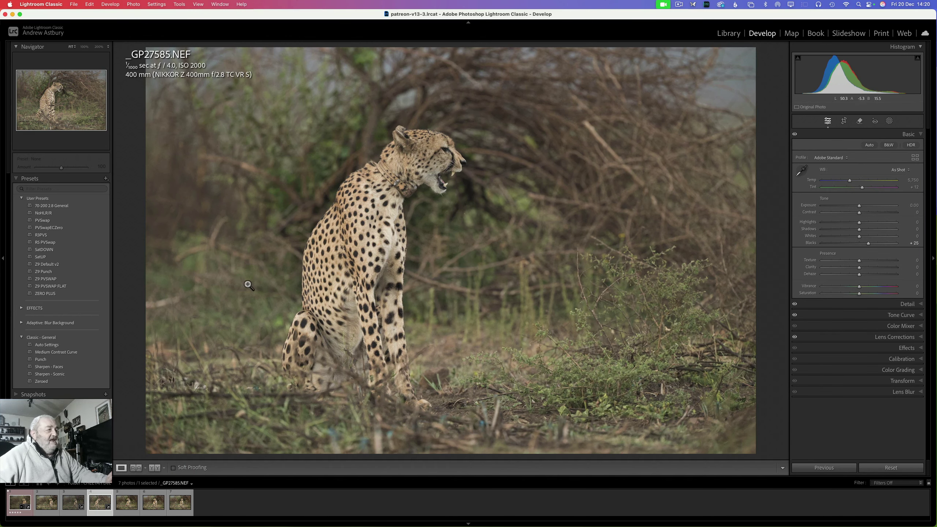
pyautogui.rightClick(379, 212)
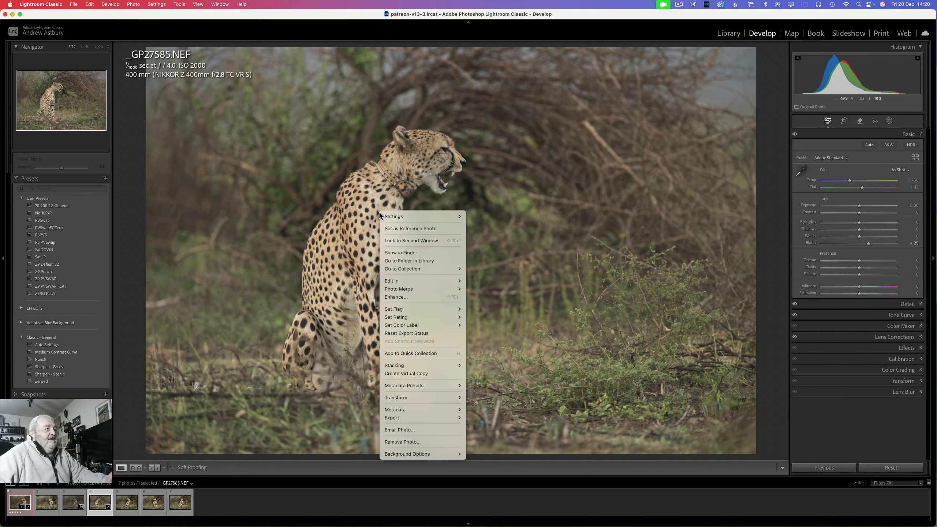
pyautogui.moveTo(414, 216)
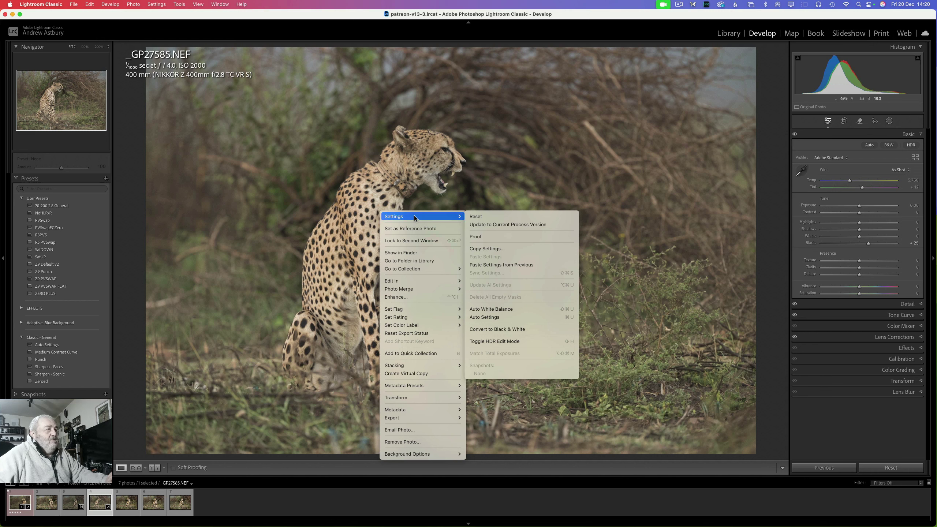
pyautogui.click(480, 218)
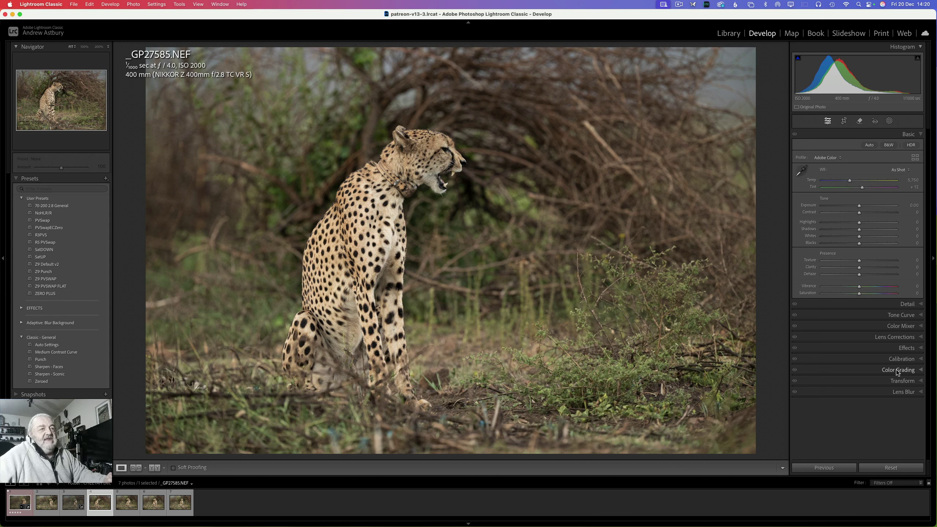
# Change the photo's Calibration process from the current version to Version 2
pyautogui.click(901, 360)
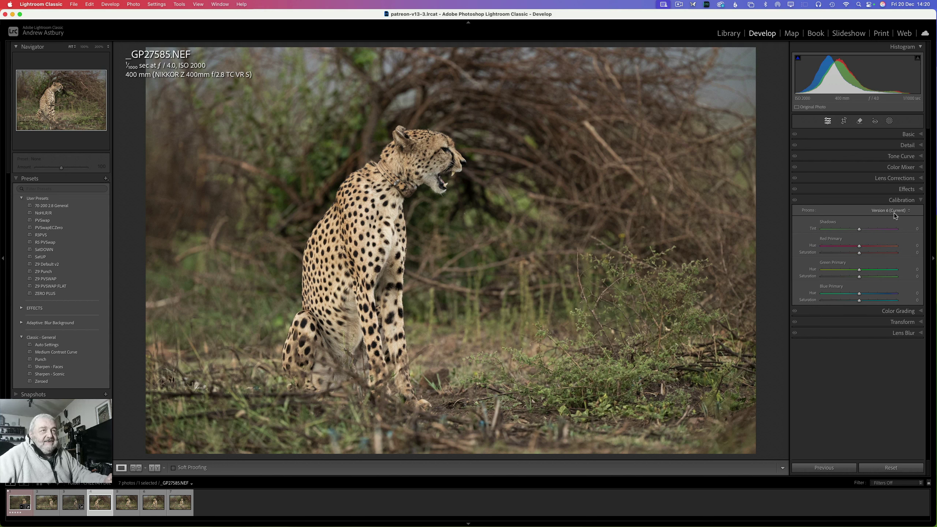
pyautogui.click(909, 211)
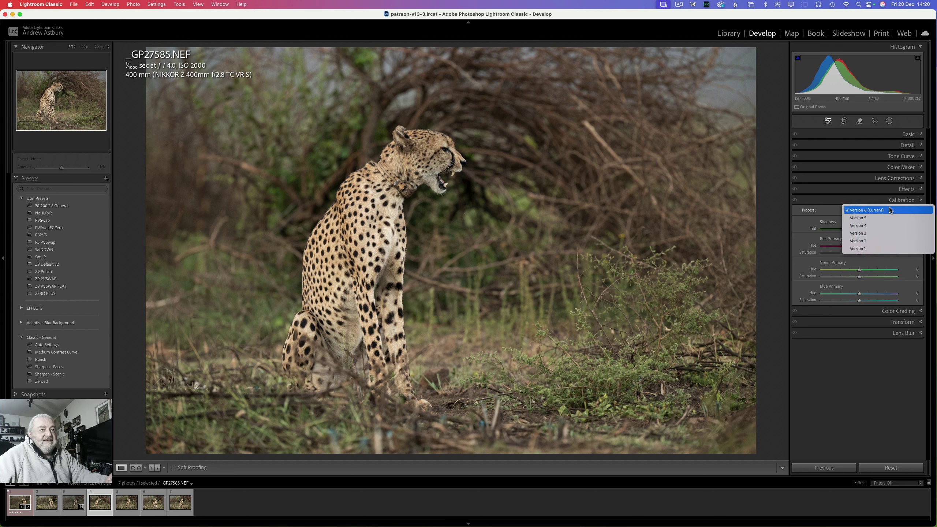
pyautogui.click(868, 244)
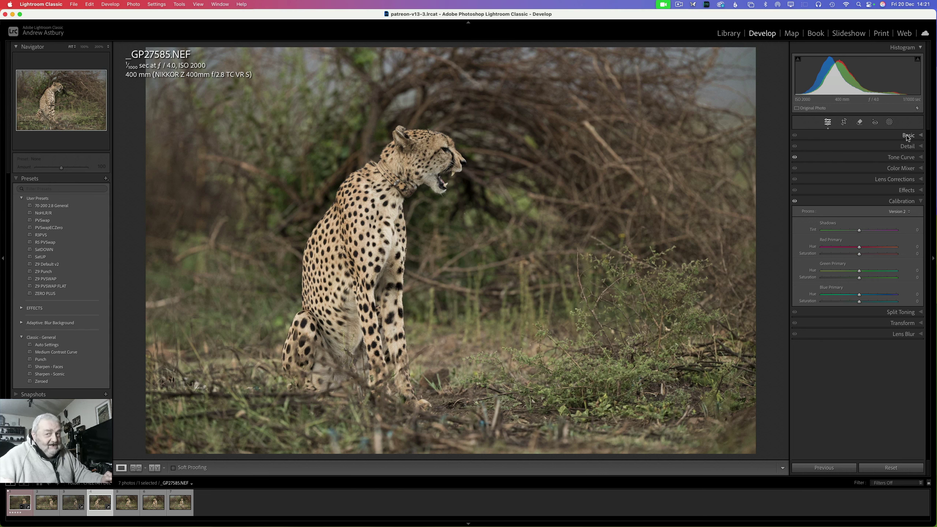
# Try a stronger Blacks value and restore its default, then set Blacks and Brightness to 0 in the Basic adjustments
pyautogui.click(908, 135)
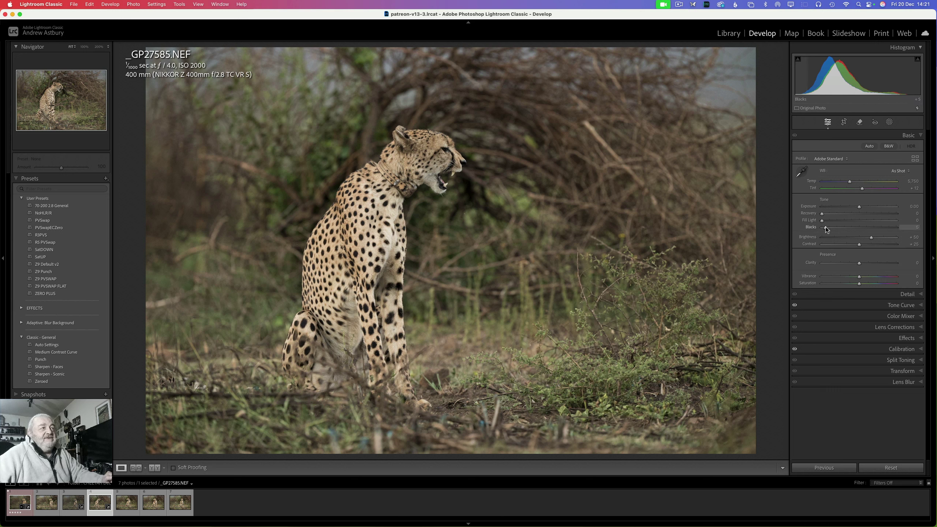
pyautogui.moveTo(828, 226); pyautogui.dragTo(840, 227)
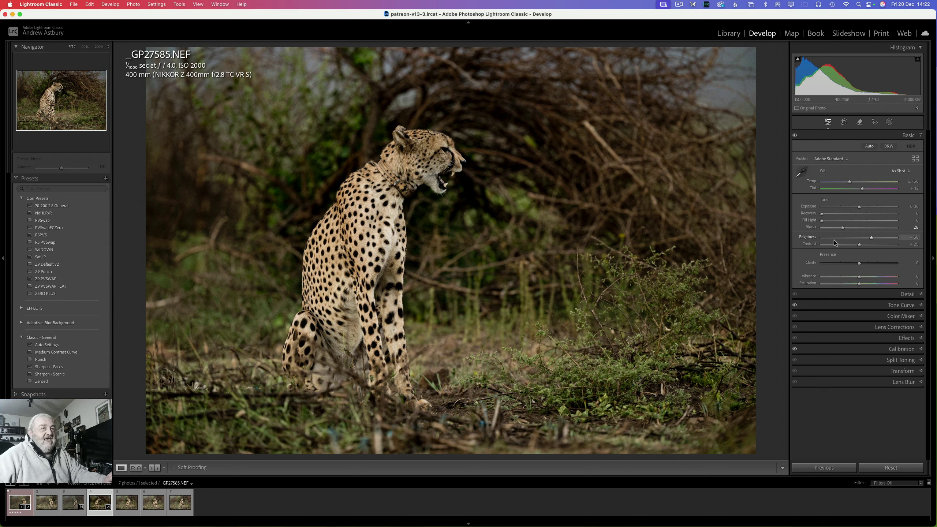
pyautogui.doubleClick(843, 227)
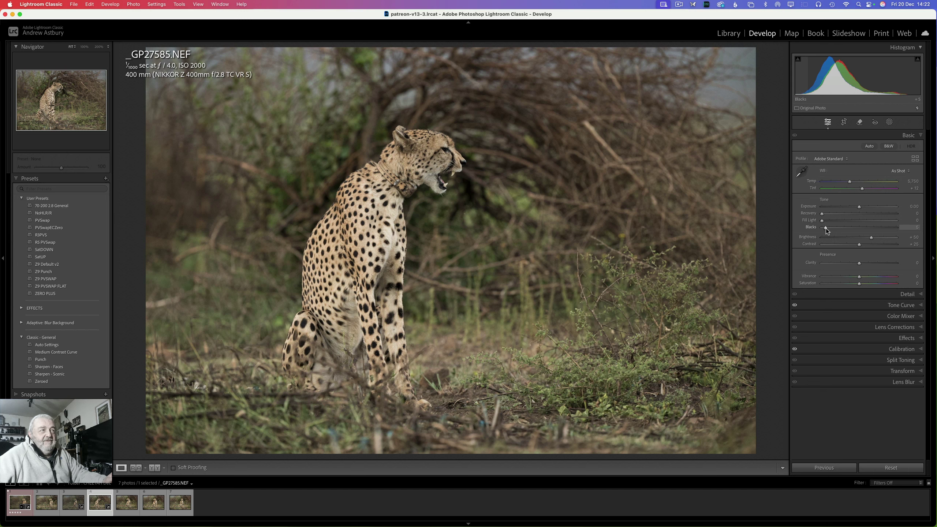
pyautogui.moveTo(825, 228); pyautogui.dragTo(816, 229)
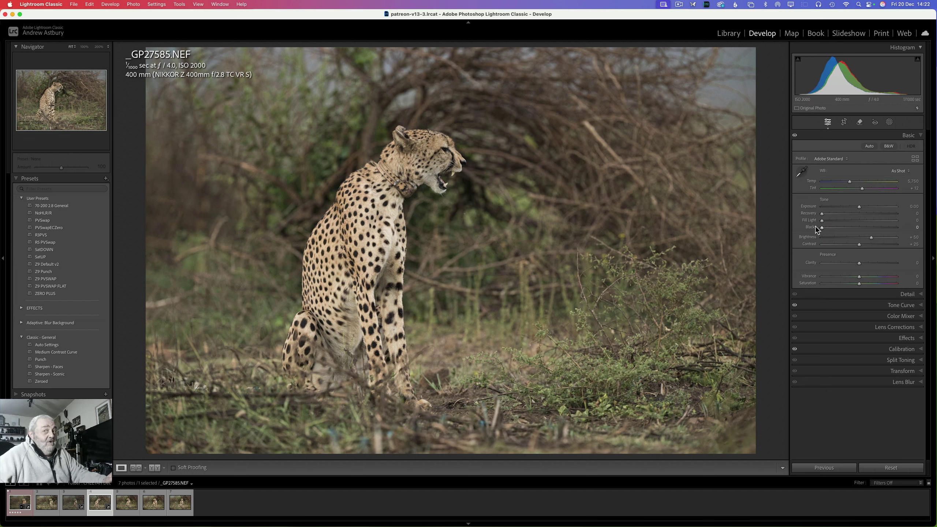
pyautogui.click(913, 238)
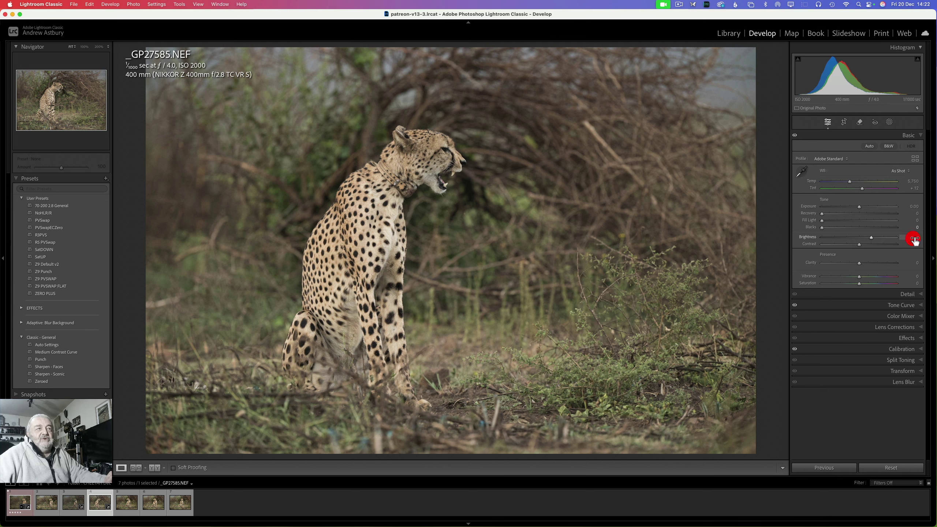
pyautogui.write('0')
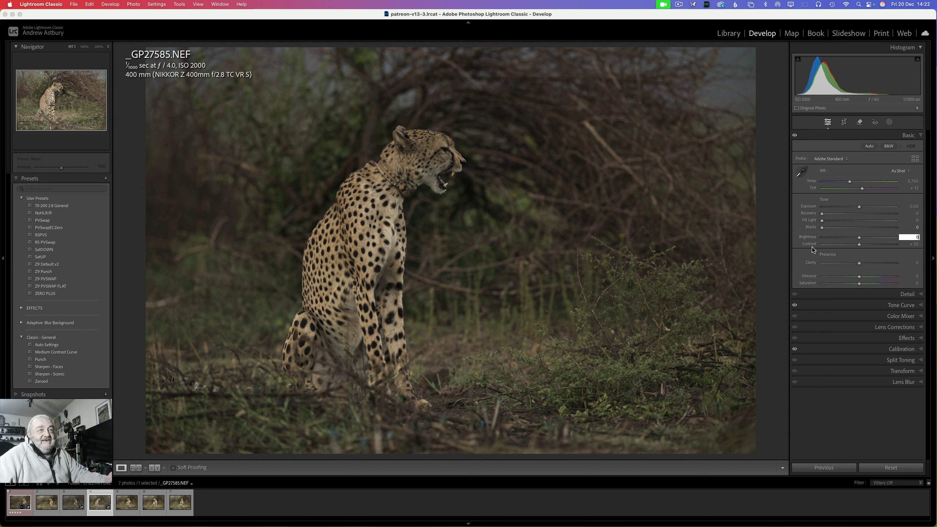
# Set Contrast to 0 in the Basic adjustments and change the tone curve's Point Curve to Linear
pyautogui.click(917, 245)
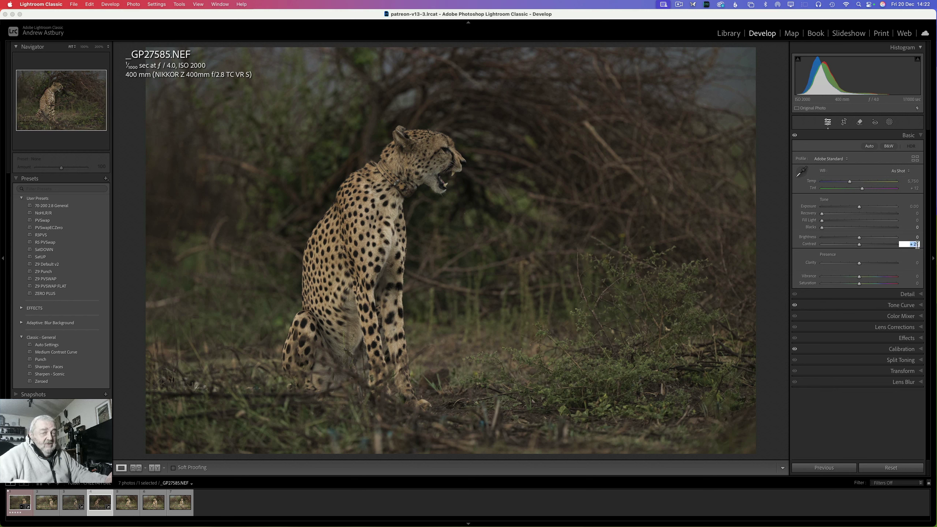
pyautogui.write('0')
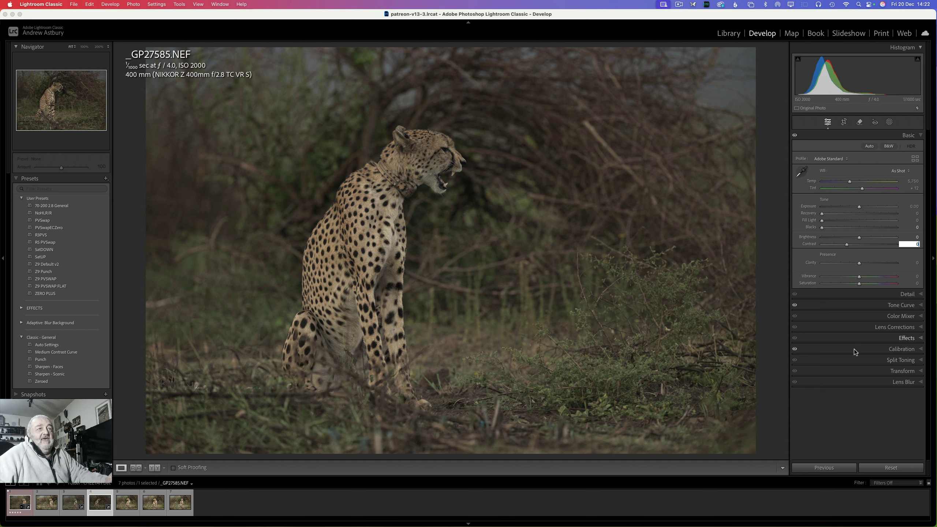
pyautogui.click(897, 305)
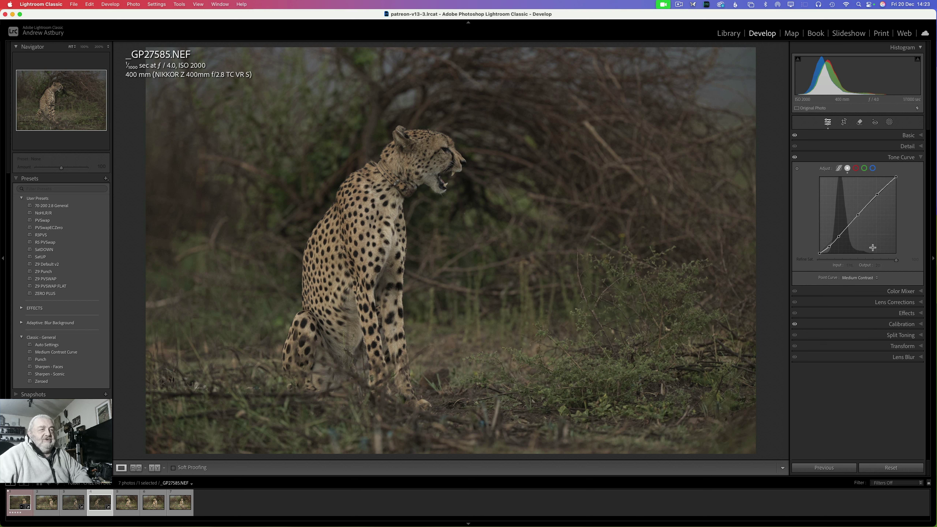
pyautogui.click(860, 279)
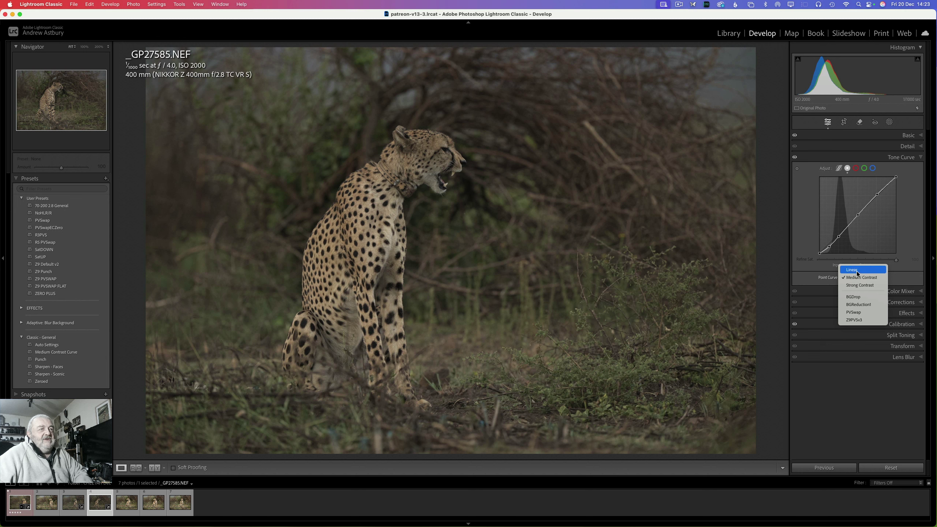
pyautogui.click(856, 269)
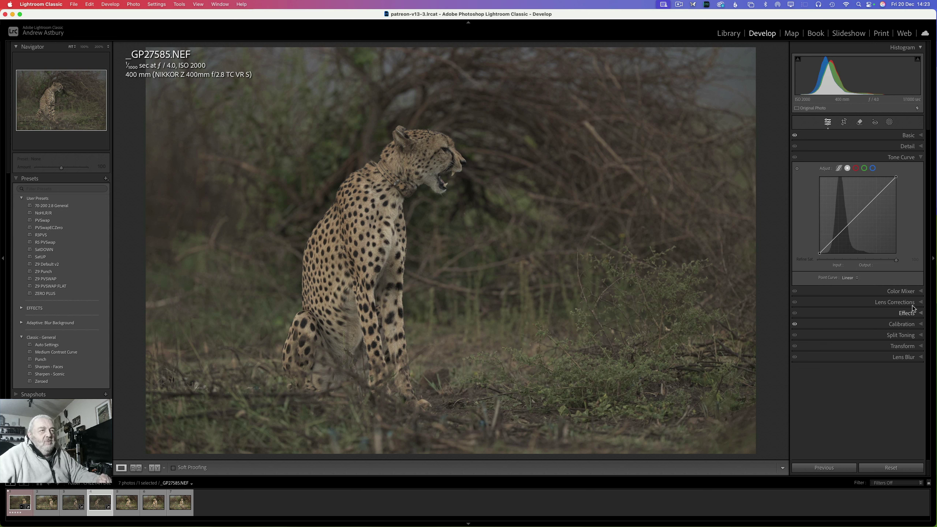
# Change the photo's Calibration process from Version 2 to Version 6 (Current)
pyautogui.click(907, 325)
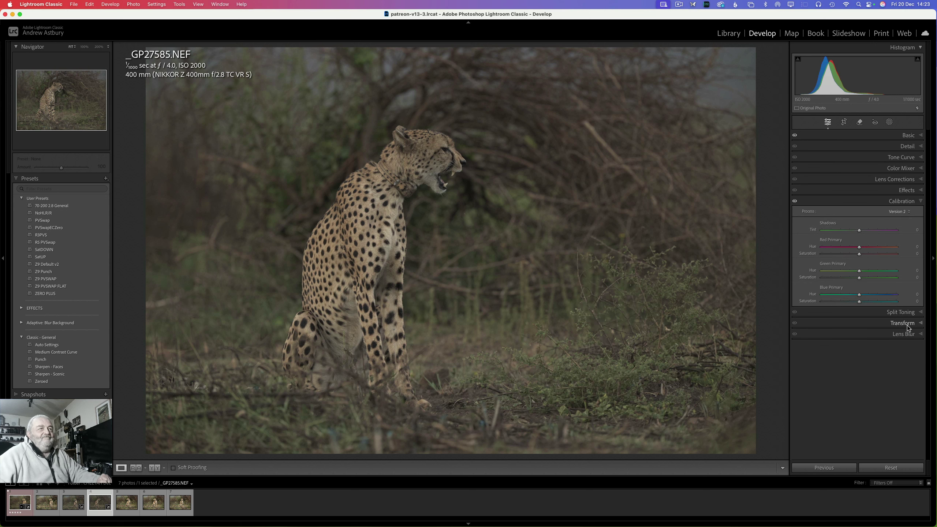
pyautogui.click(899, 213)
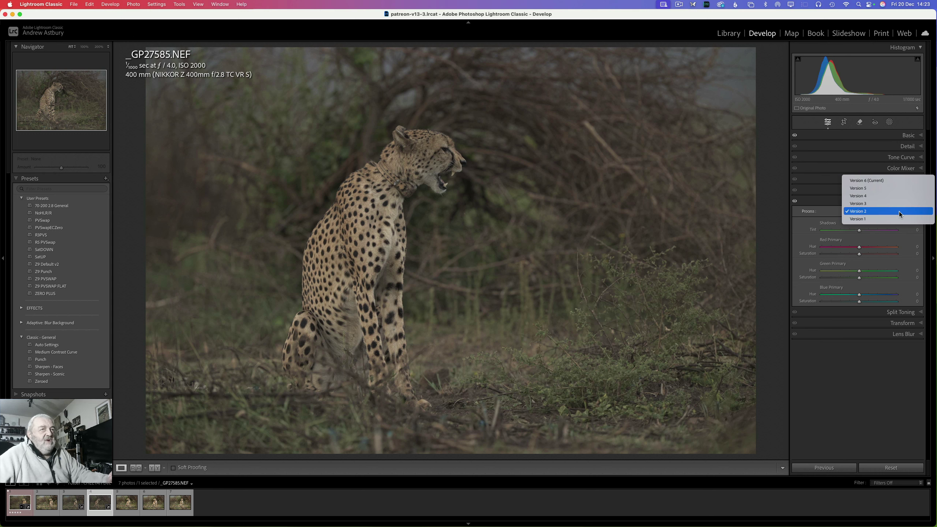
pyautogui.click(877, 180)
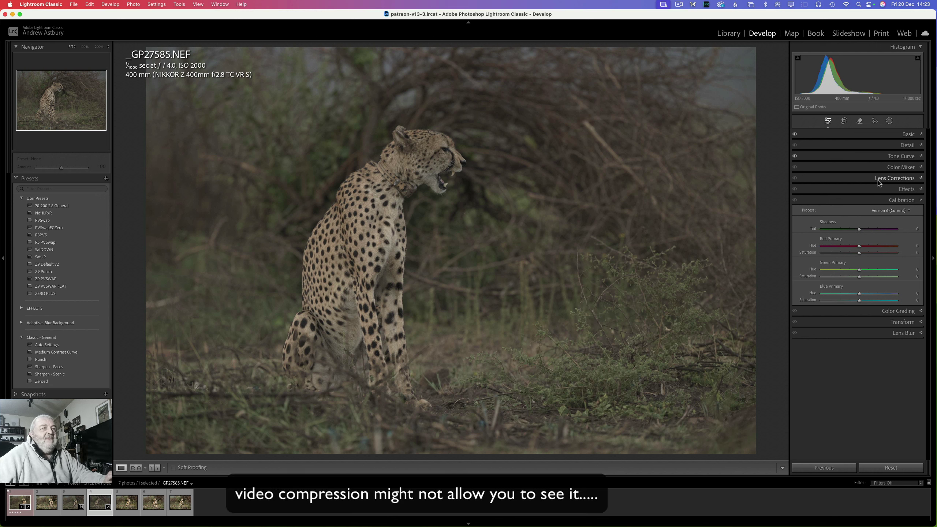
# Check the Detail settings and enable Remove Chromatic Aberration in the Lens Corrections profile settings
pyautogui.click(906, 145)
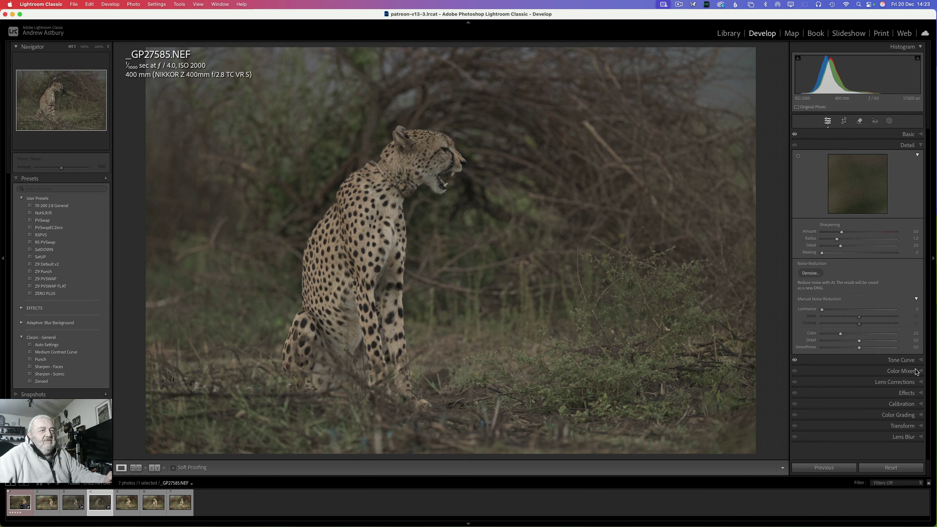
pyautogui.click(907, 383)
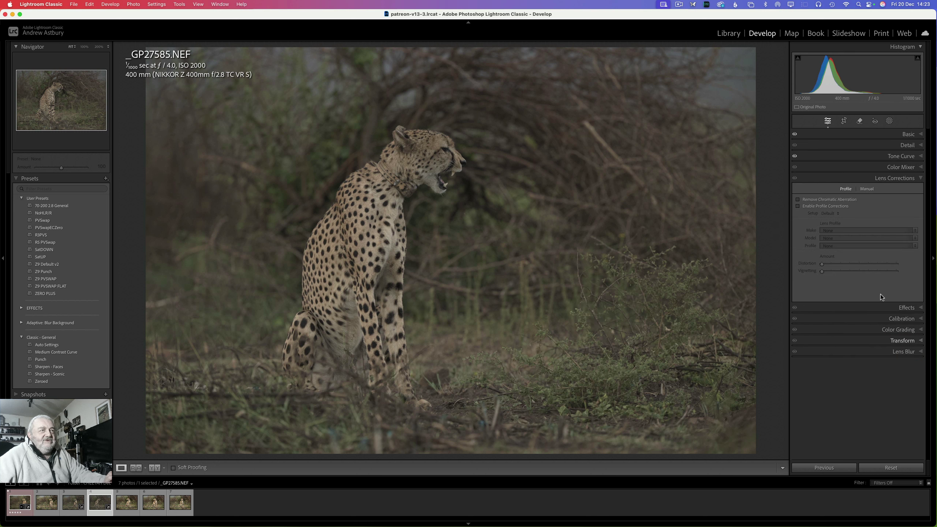
pyautogui.click(797, 200)
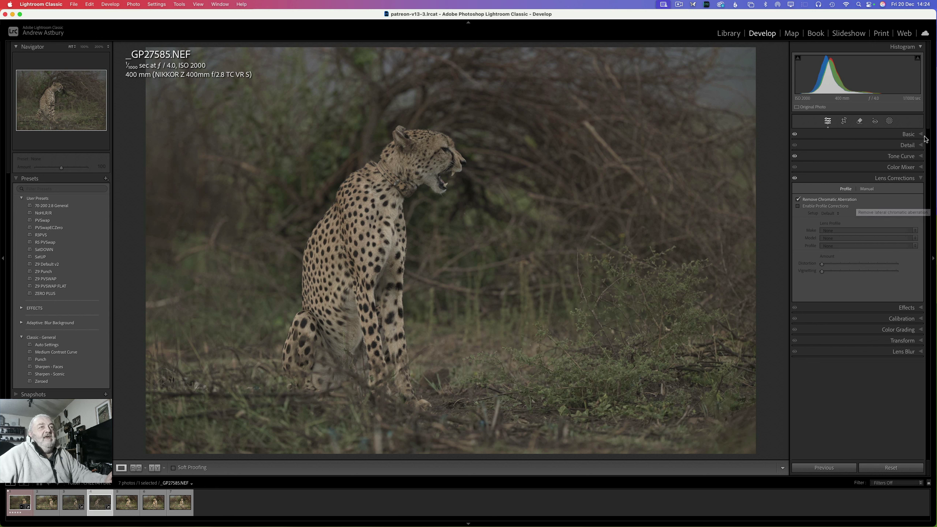
# Review the Detail and Basic values and the options for creating a new develop preset, without saving one
pyautogui.click(908, 145)
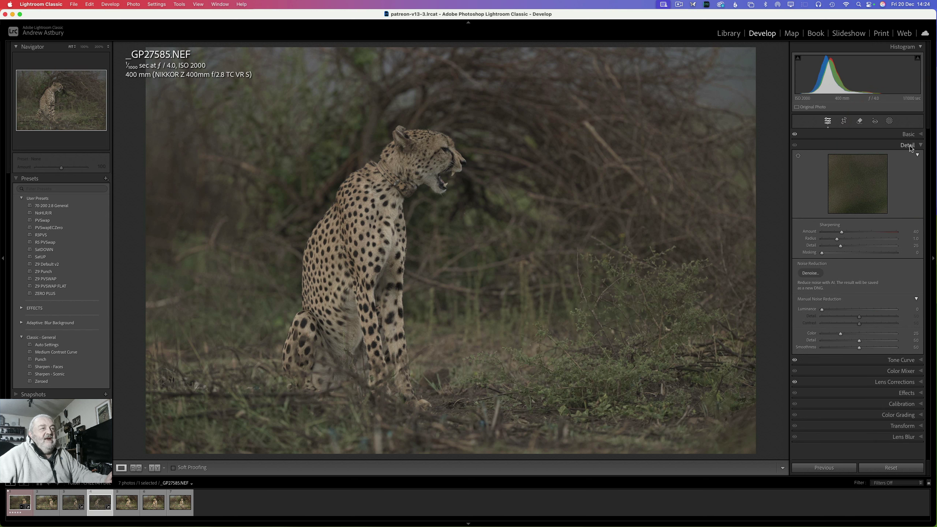
pyautogui.click(908, 134)
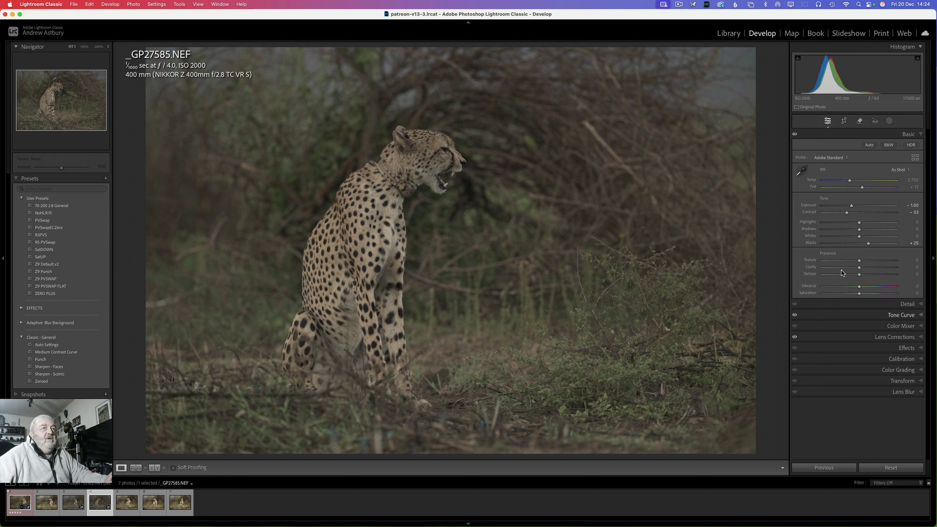
pyautogui.click(106, 179)
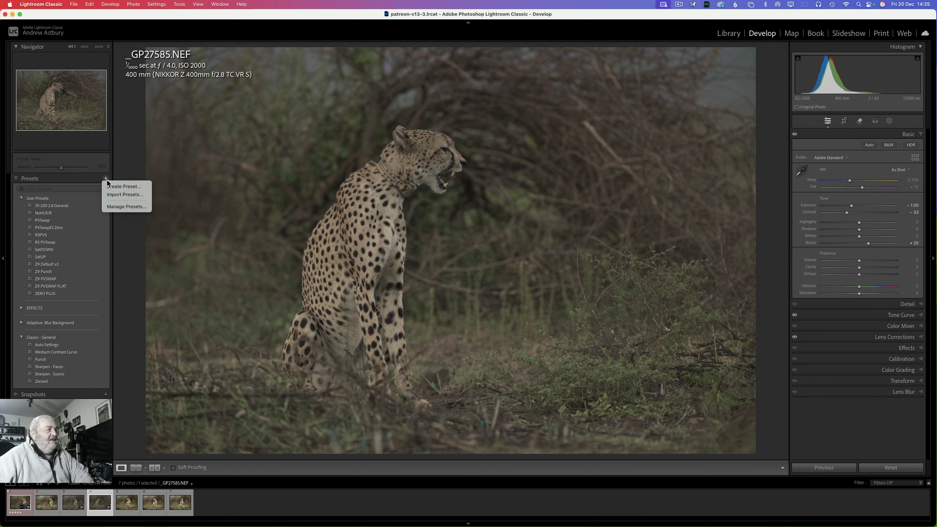
pyautogui.click(114, 186)
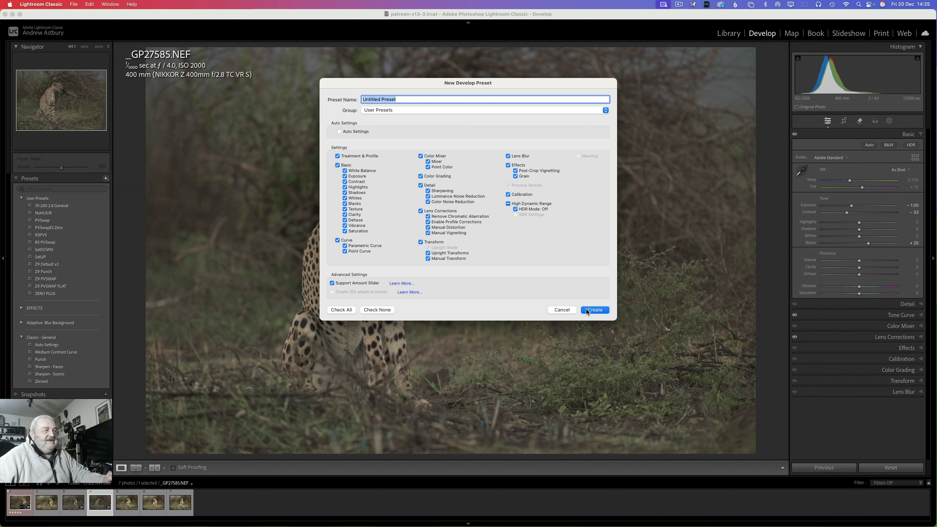
pyautogui.click(565, 311)
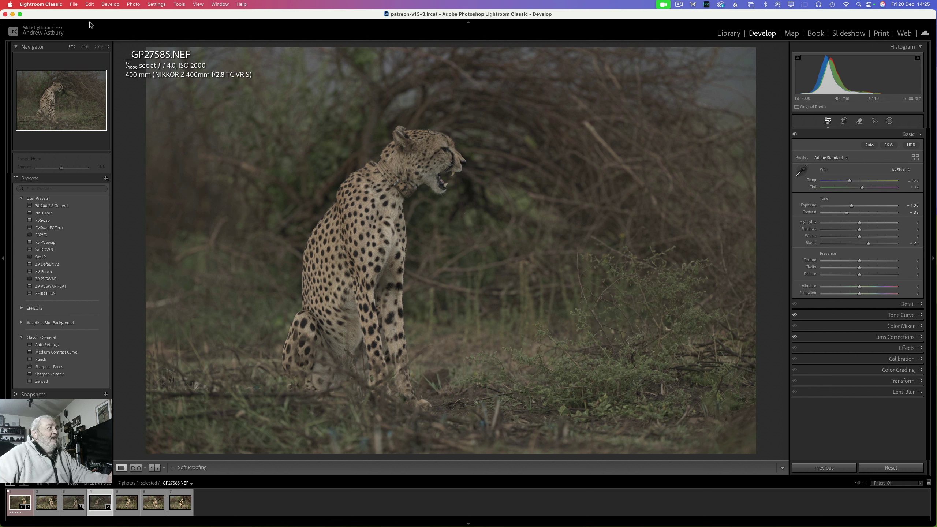
# Set the global raw default to the user preset PVSwap in the preferences, then close them
pyautogui.click(50, 4)
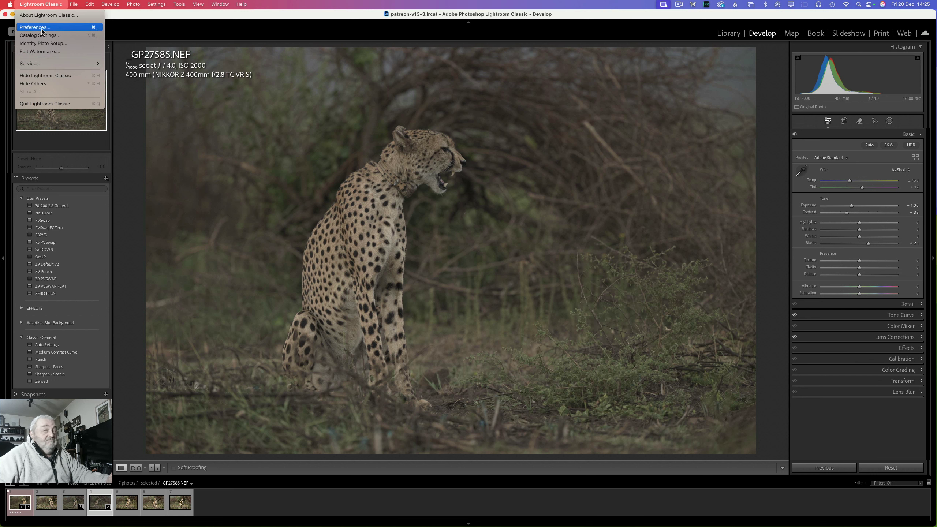
pyautogui.click(35, 28)
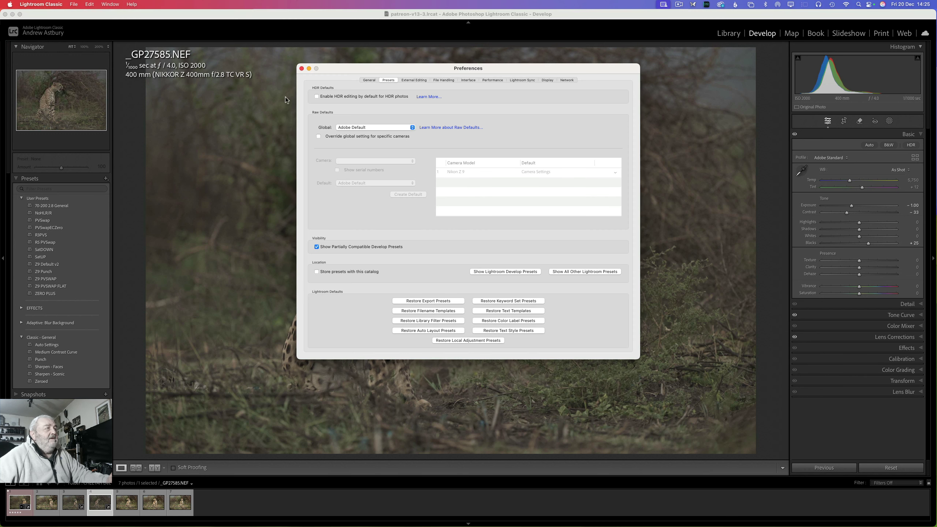
pyautogui.click(346, 129)
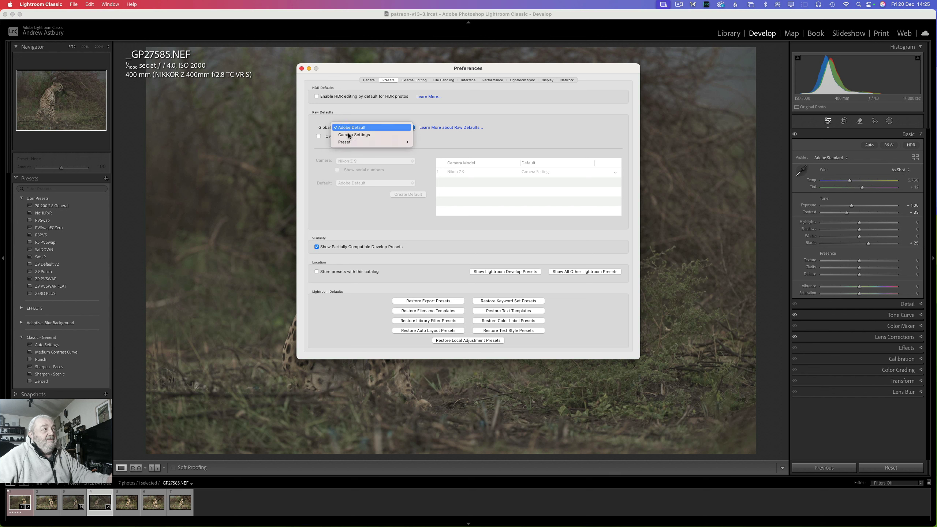
pyautogui.moveTo(350, 142)
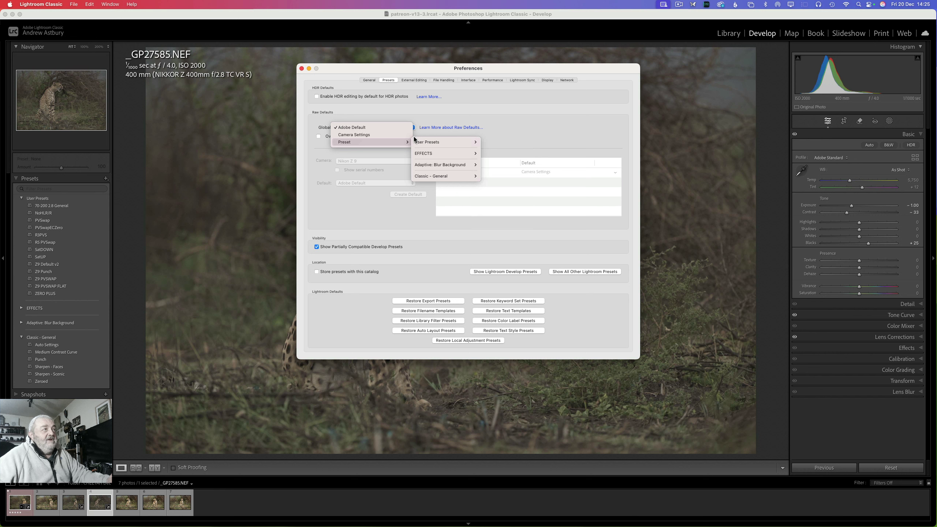
pyautogui.moveTo(441, 144)
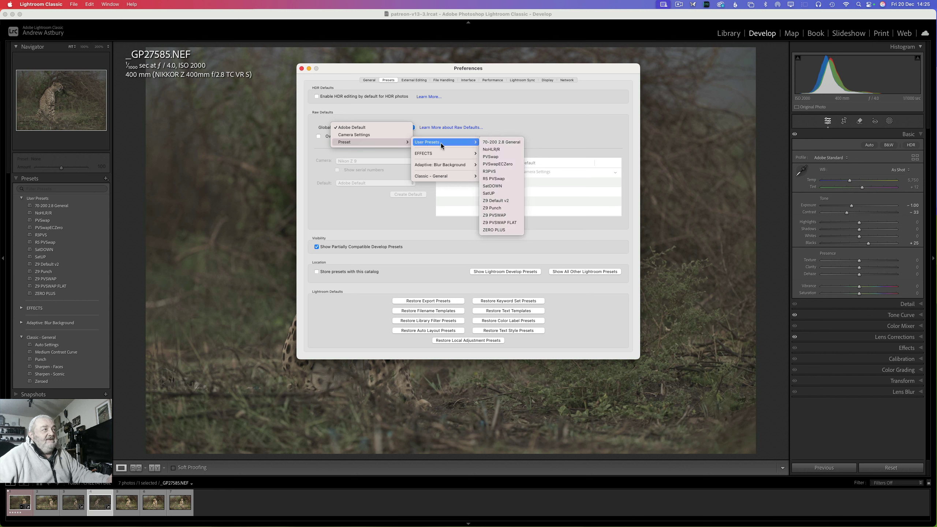
pyautogui.click(482, 157)
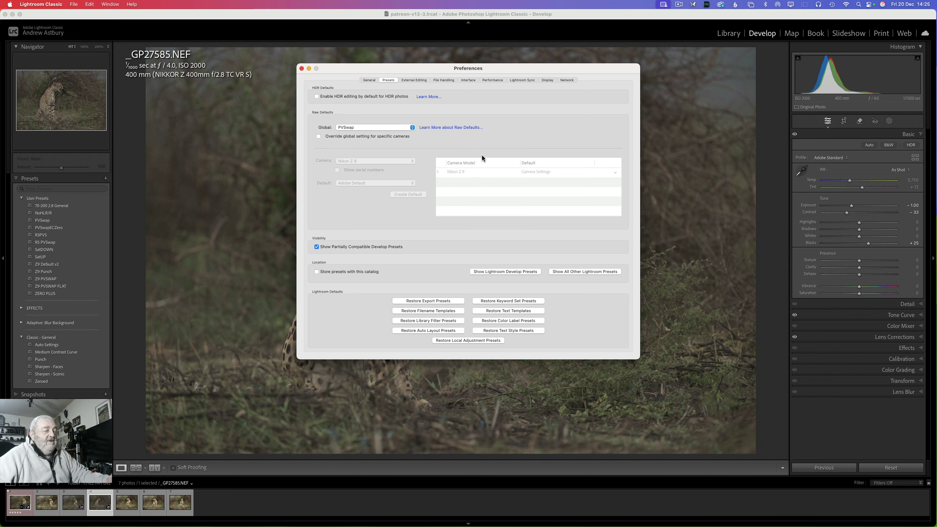
pyautogui.click(302, 69)
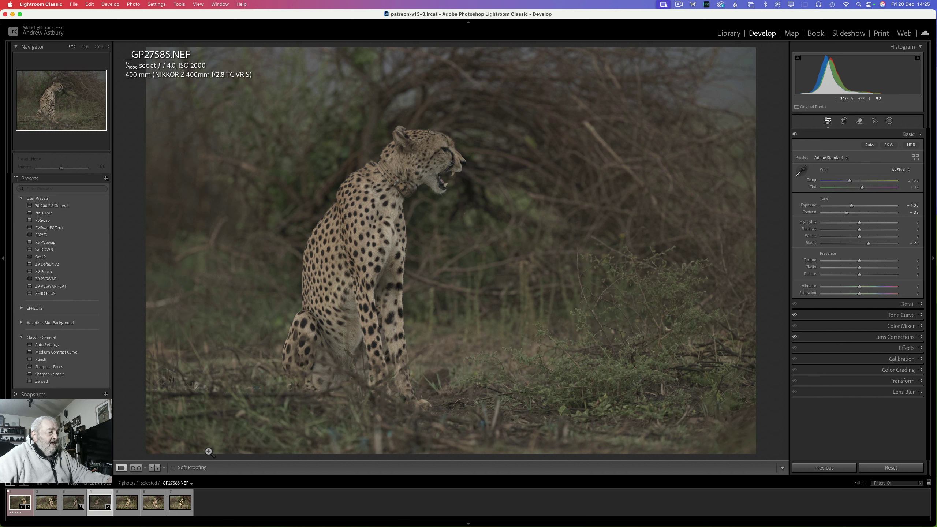
# Open _GP27605.NEF and reset its develop settings to the raw default
pyautogui.click(129, 505)
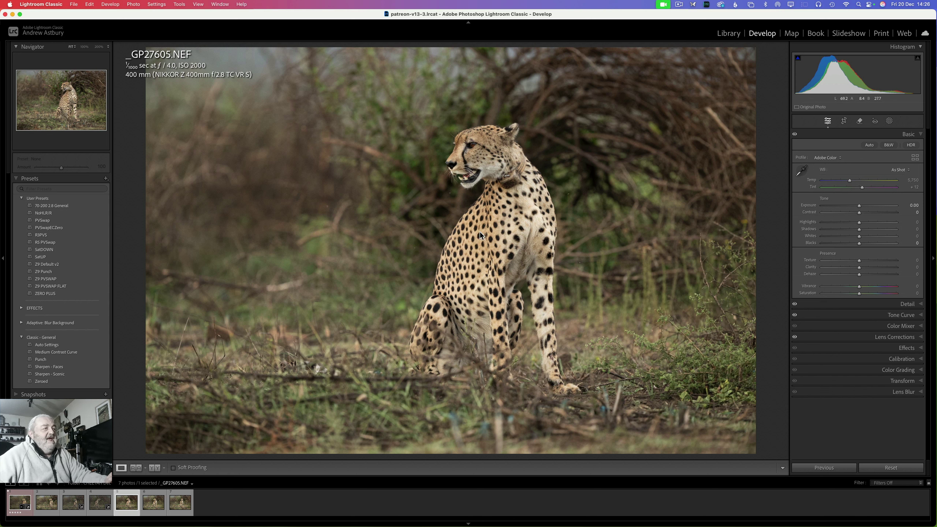
pyautogui.rightClick(481, 235)
pyautogui.moveTo(499, 238)
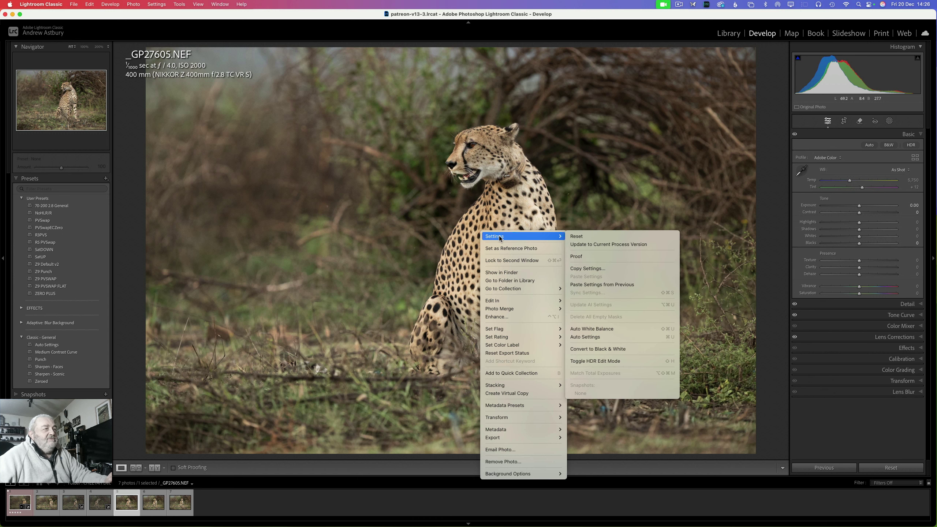
pyautogui.click(582, 236)
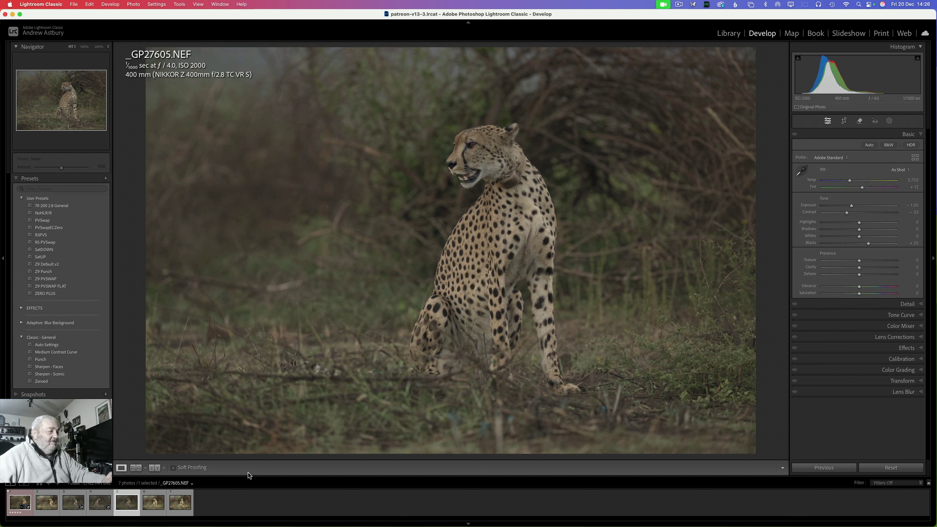
# Select the last two photos in the filmstrip and reset the develop settings of both together
pyautogui.click(180, 506)
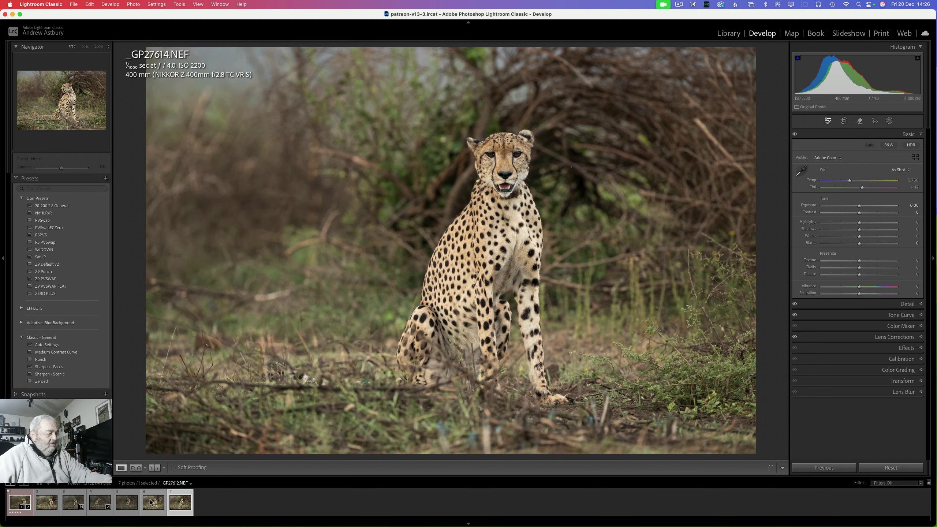
pyautogui.keyDown('shift'); pyautogui.click(150, 503); pyautogui.keyUp('shift')
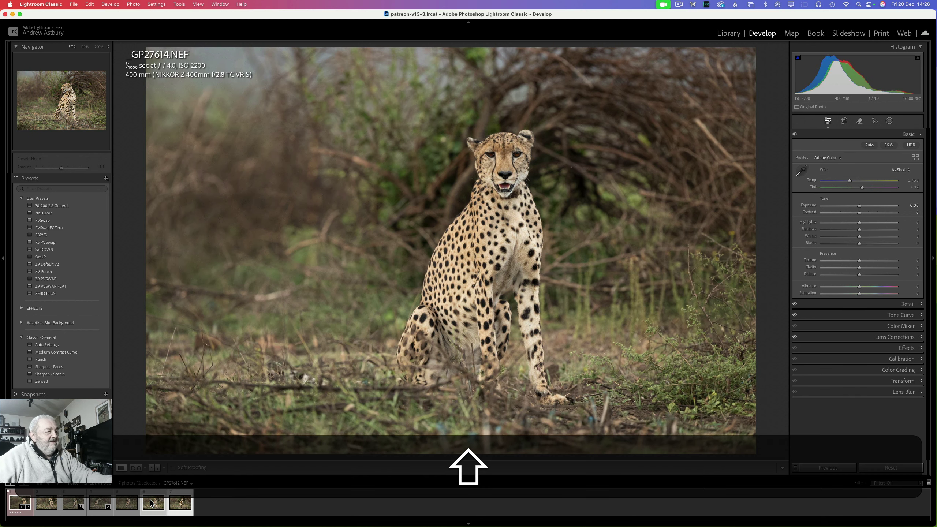
pyautogui.rightClick(151, 503)
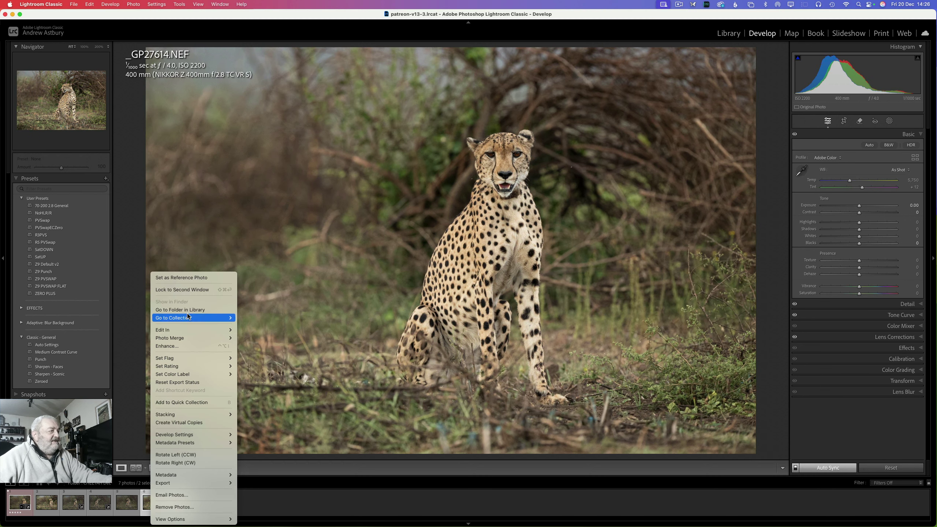
pyautogui.moveTo(182, 435)
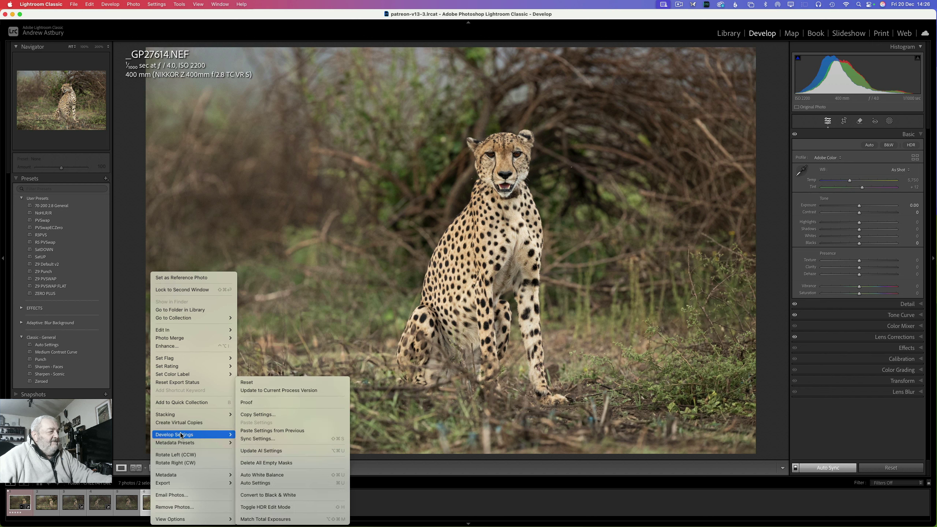
pyautogui.click(242, 384)
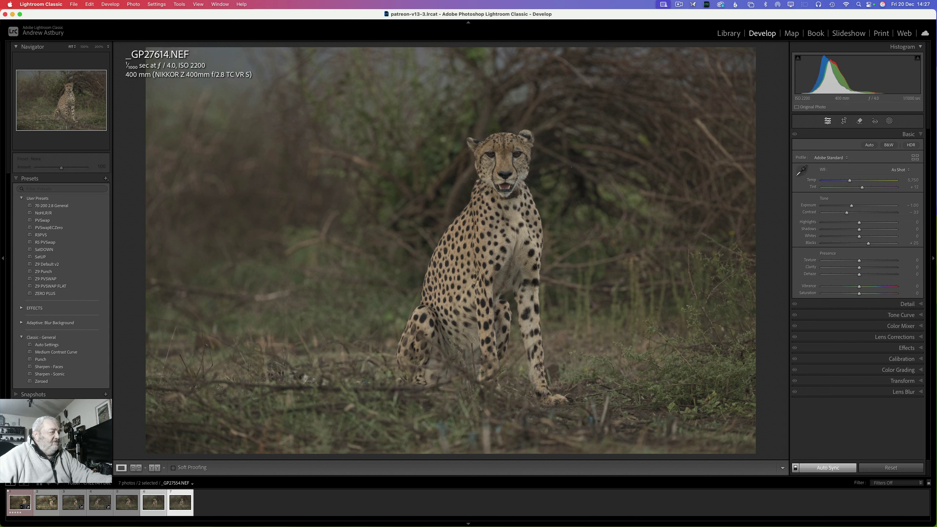
# Reset the develop settings of _GP27554.NEF, then select the finished edit _GP27554-Enhanced-NR.dng
pyautogui.click(41, 504)
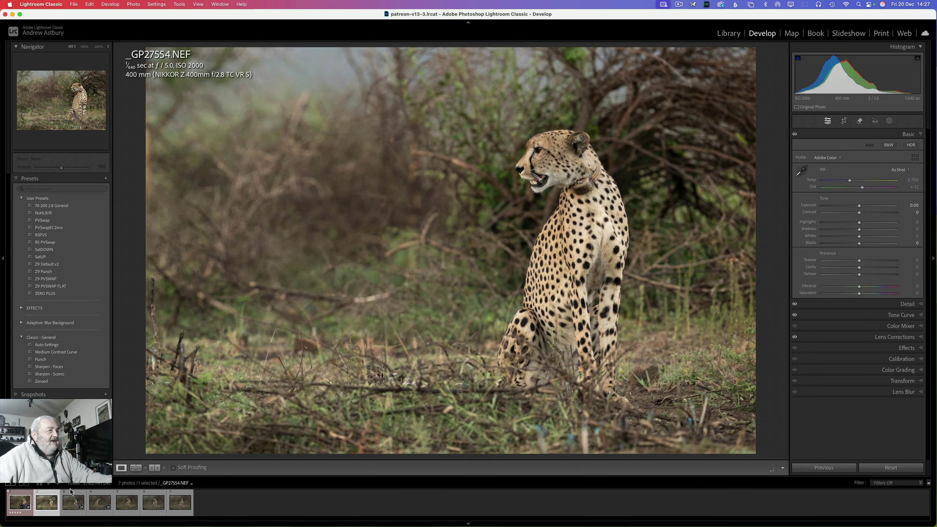
pyautogui.click(358, 356)
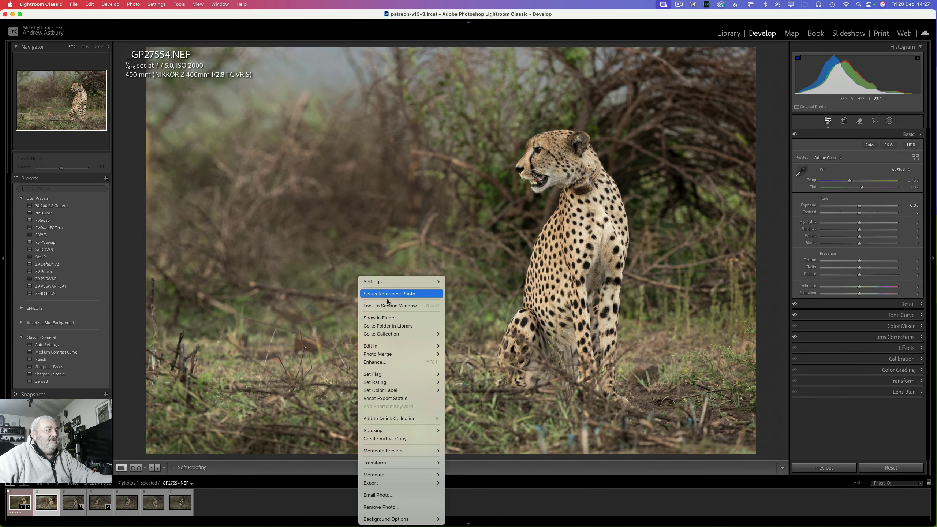
pyautogui.click(454, 287)
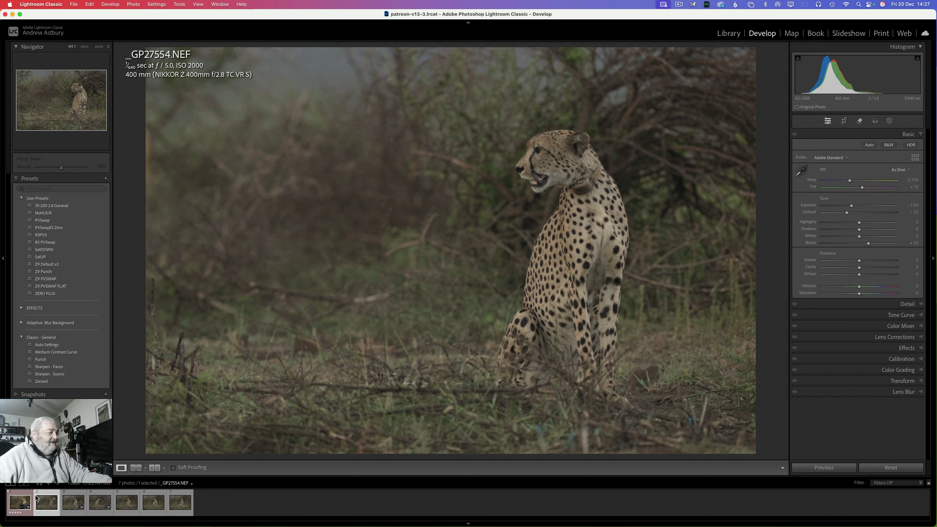
pyautogui.click(14, 505)
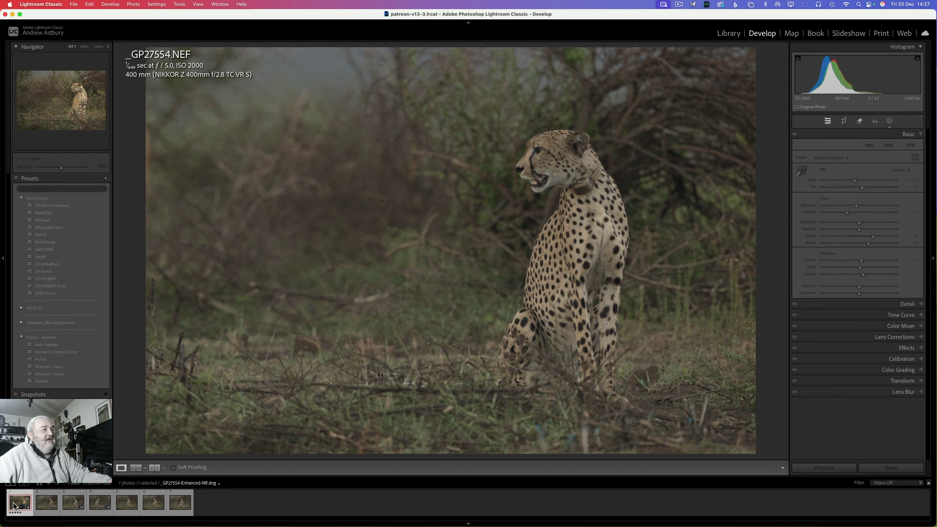
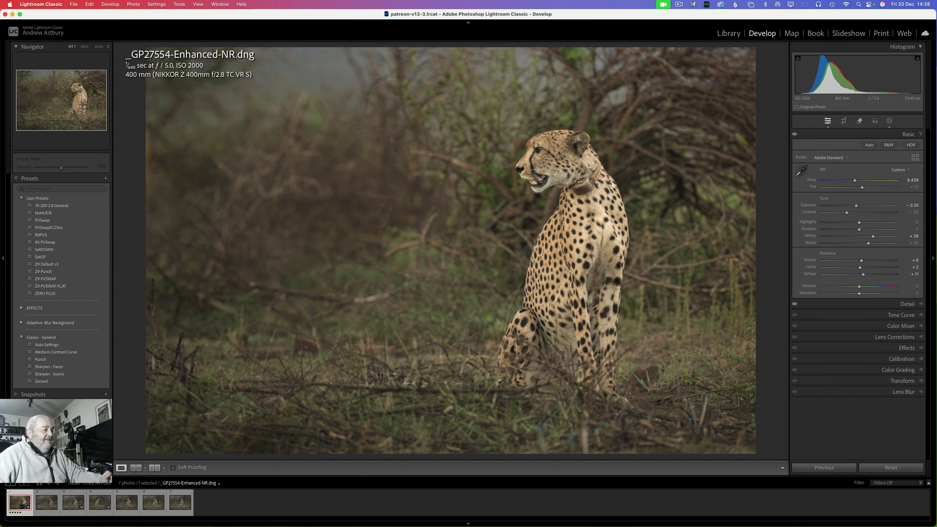
# Compare _GP27554.NEF with its finished edit _GP27554-Enhanced-NR.dng, and open _GP27585.NEF for editing
pyautogui.click(50, 503)
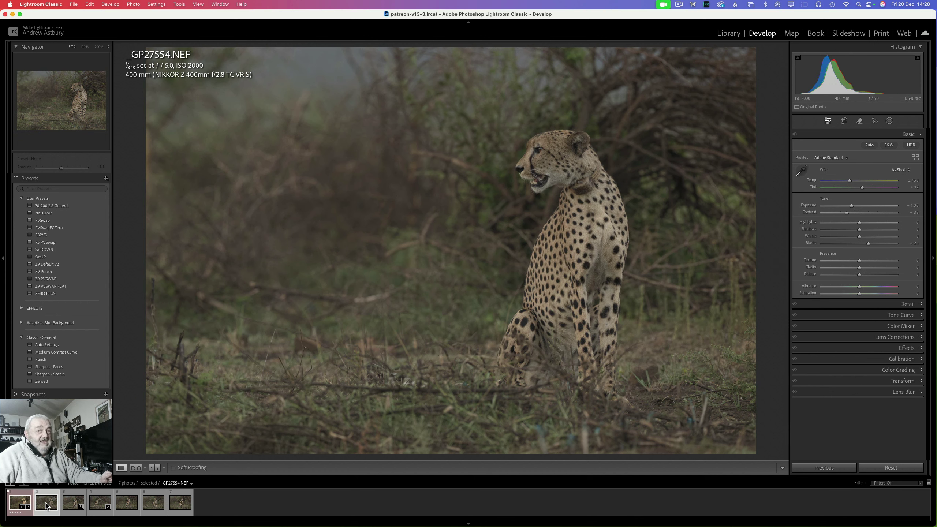
pyautogui.click(19, 504)
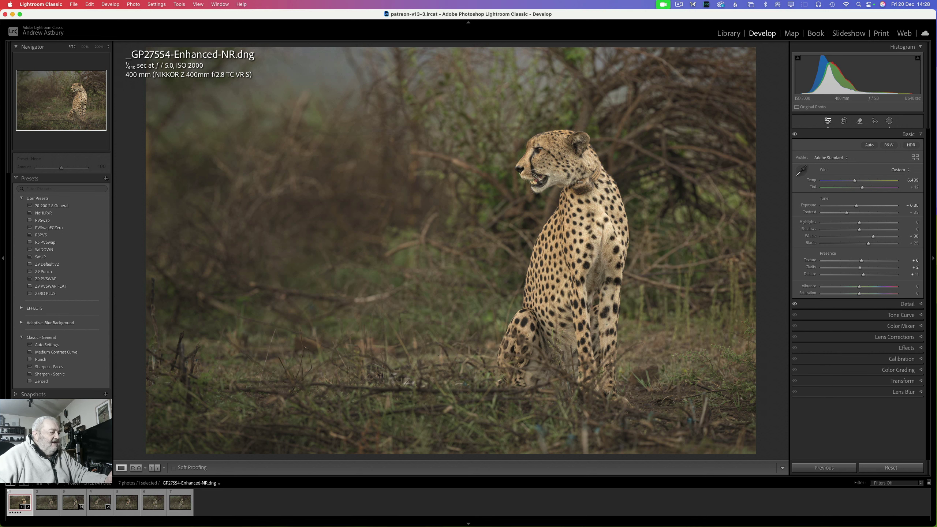
pyautogui.click(96, 507)
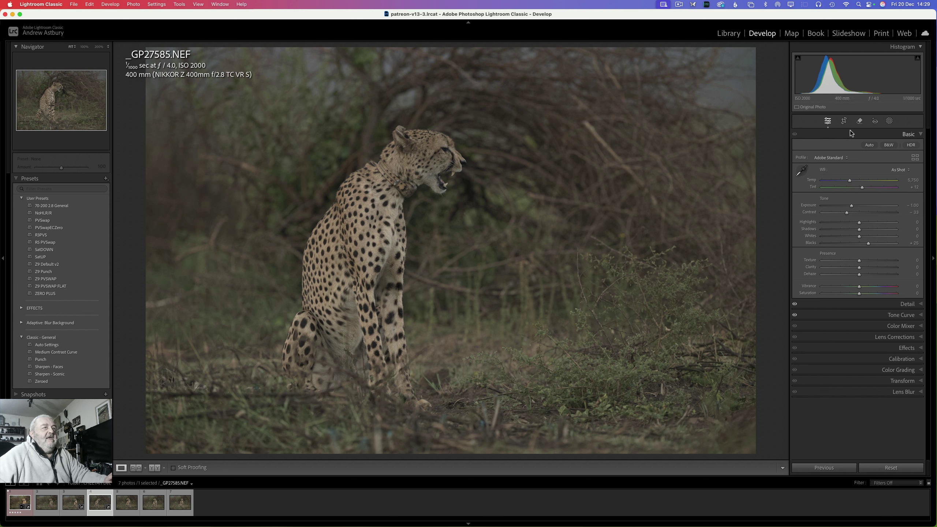
# Try a Select Subject mask on the cheetah in _GP27585.NEF and inspect its edges around the head at 100%
pyautogui.click(889, 120)
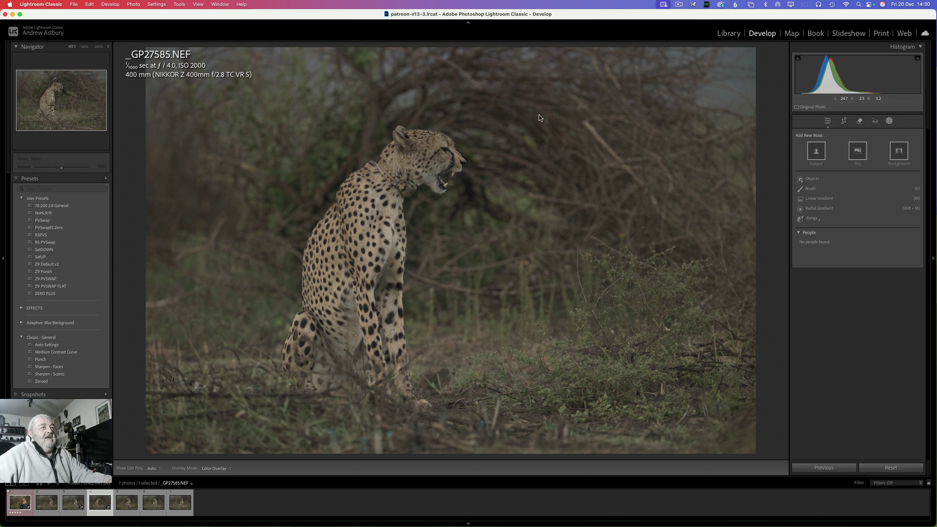
pyautogui.click(815, 155)
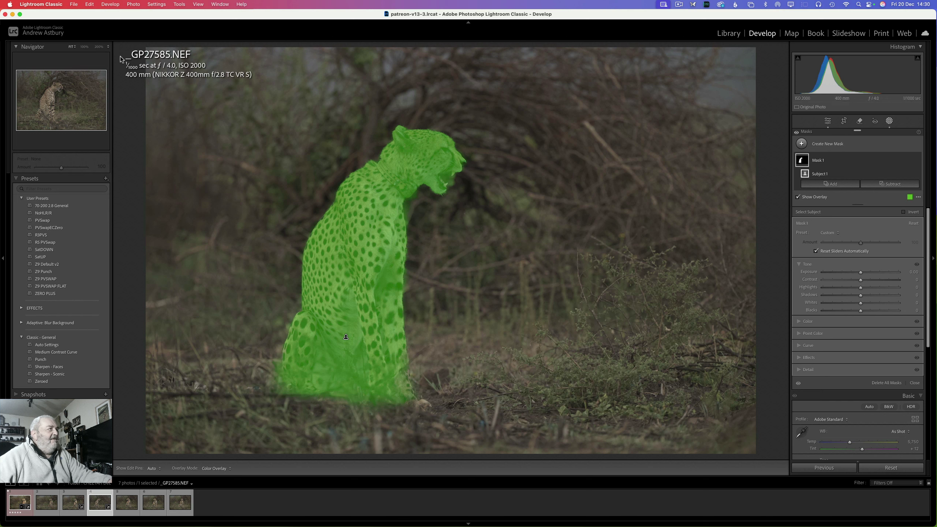
pyautogui.click(84, 46)
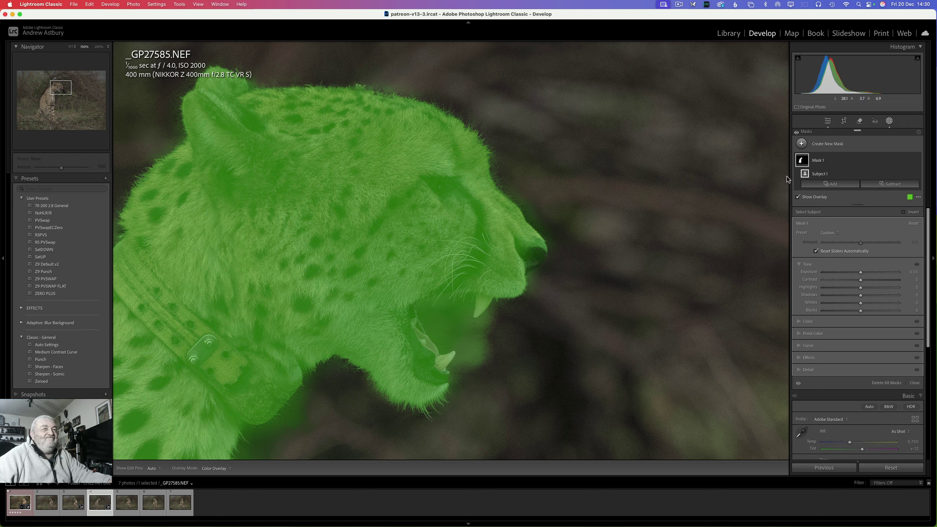
# Delete all masks from _GP27585.NEF and return to the whole-image view
pyautogui.click(910, 161)
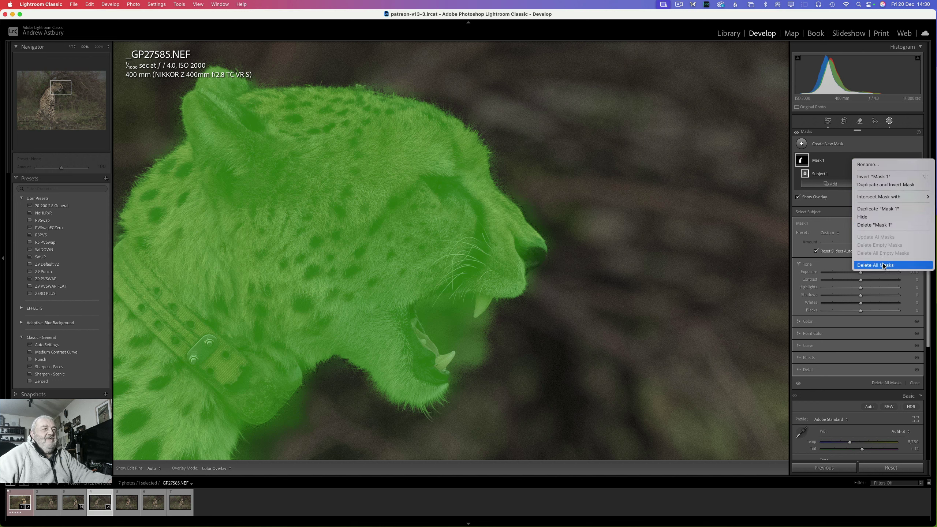
pyautogui.click(698, 235)
pyautogui.press('Delete')
pyautogui.click(356, 247)
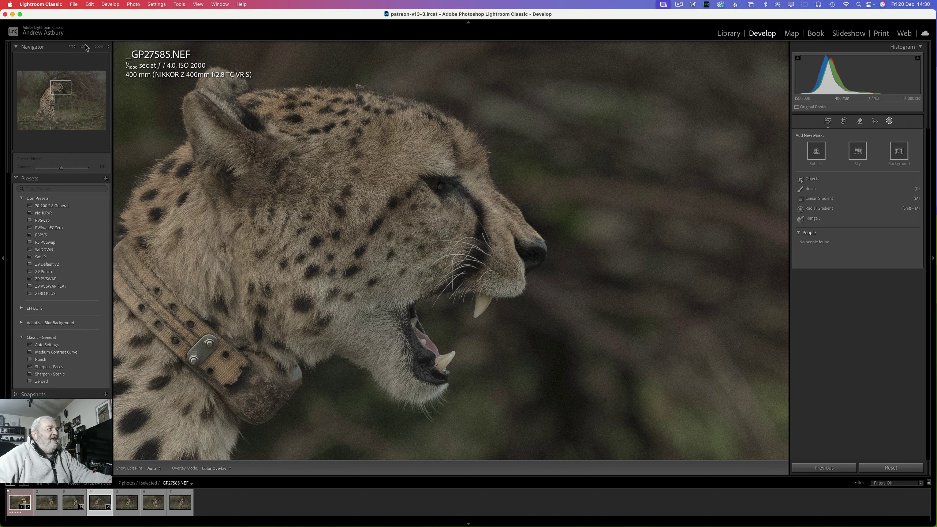
pyautogui.click(164, 61)
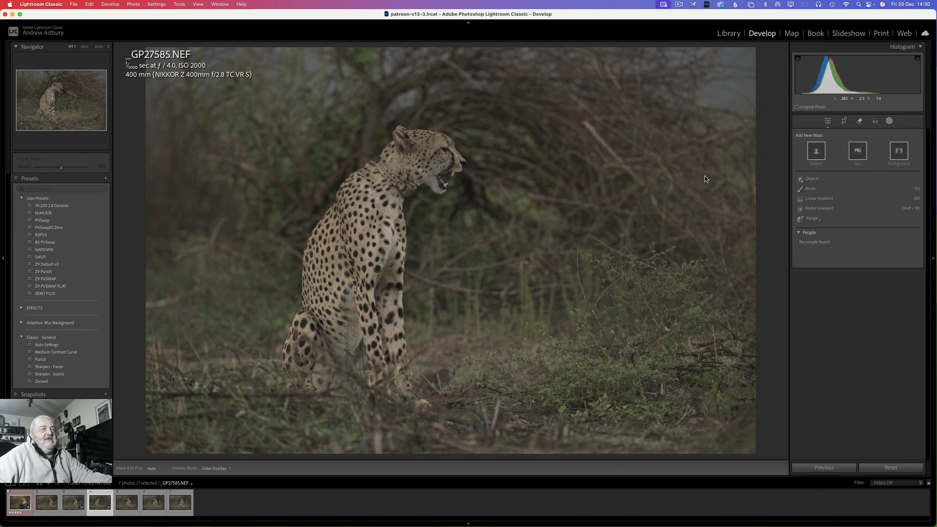
# Mask the whole cheetah using Select Objects in rectangle mode, and check the mask's edges around the head at 100%
pyautogui.click(811, 178)
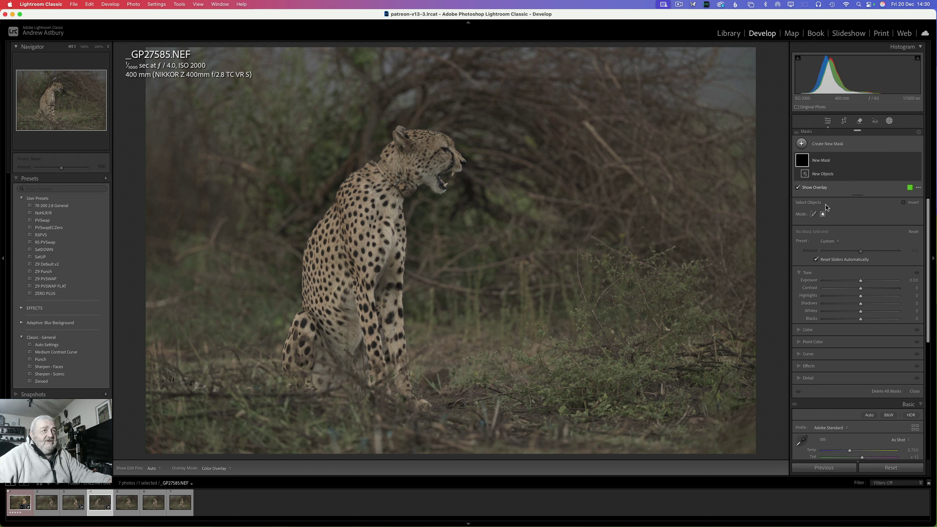
pyautogui.click(823, 214)
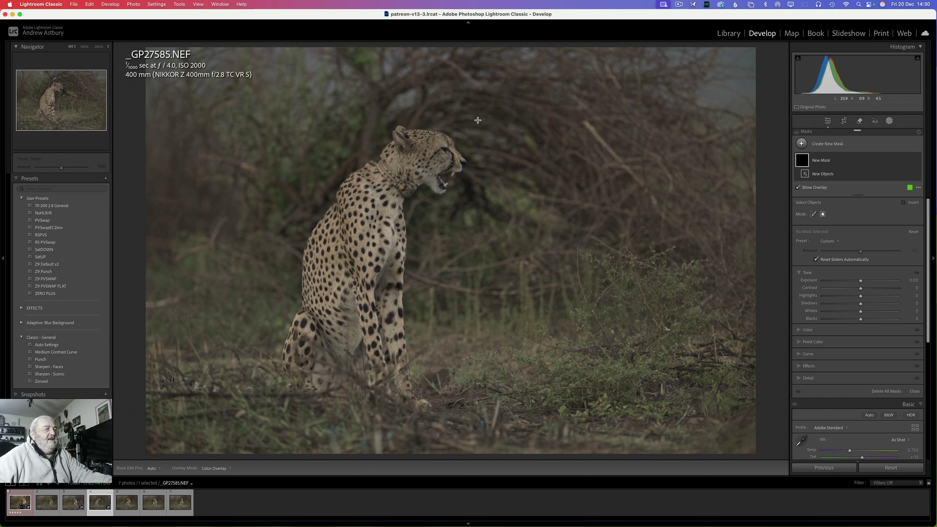
pyautogui.moveTo(479, 118); pyautogui.dragTo(276, 416)
pyautogui.moveTo(274, 417); pyautogui.dragTo(271, 416)
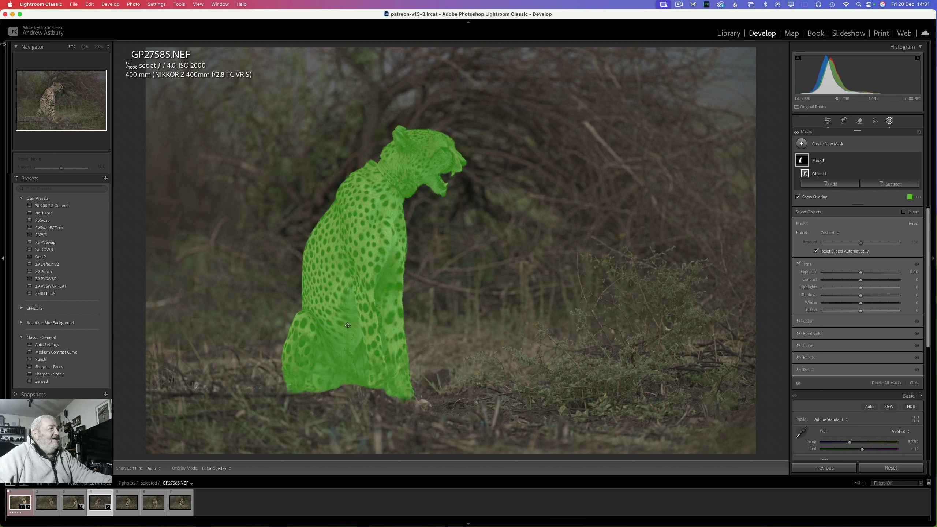
pyautogui.click(85, 47)
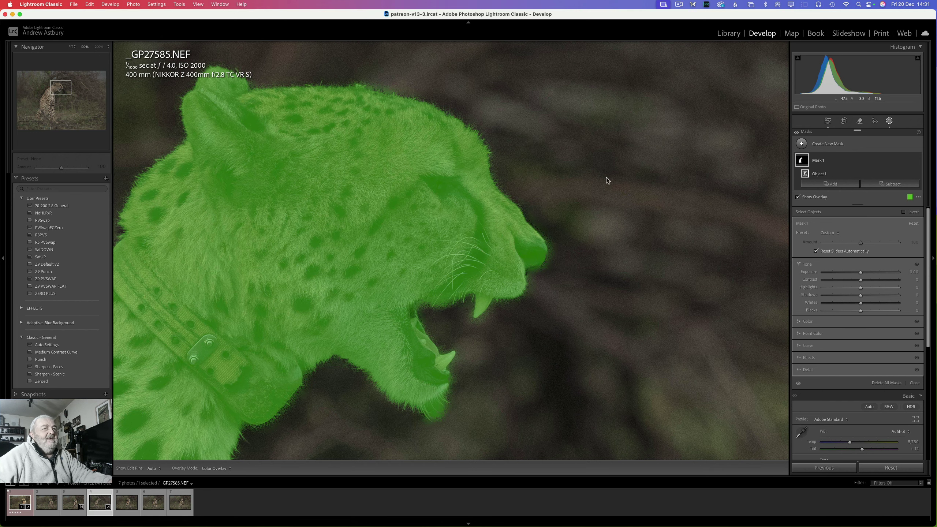
# Intersect the cheetah's object mask with Select Subject and review the refined mask on the whole image
pyautogui.press('alt')
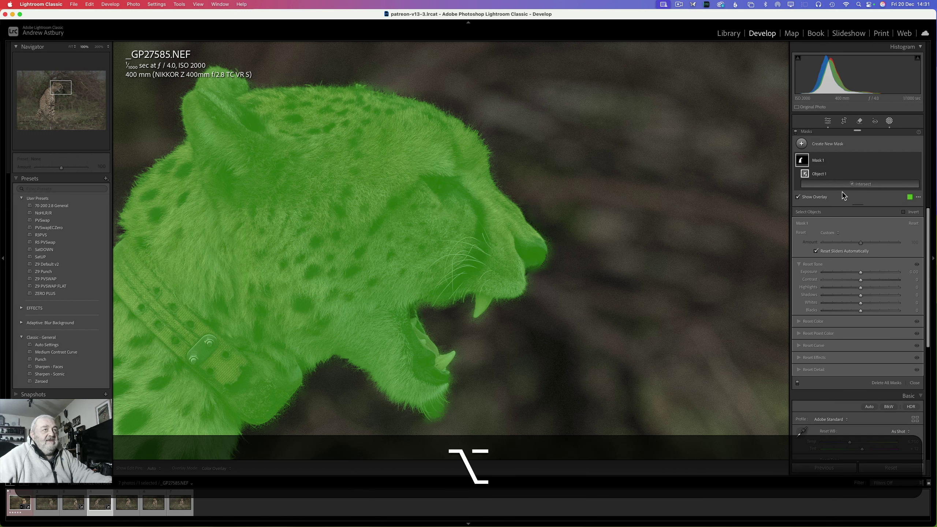
pyautogui.click(853, 184)
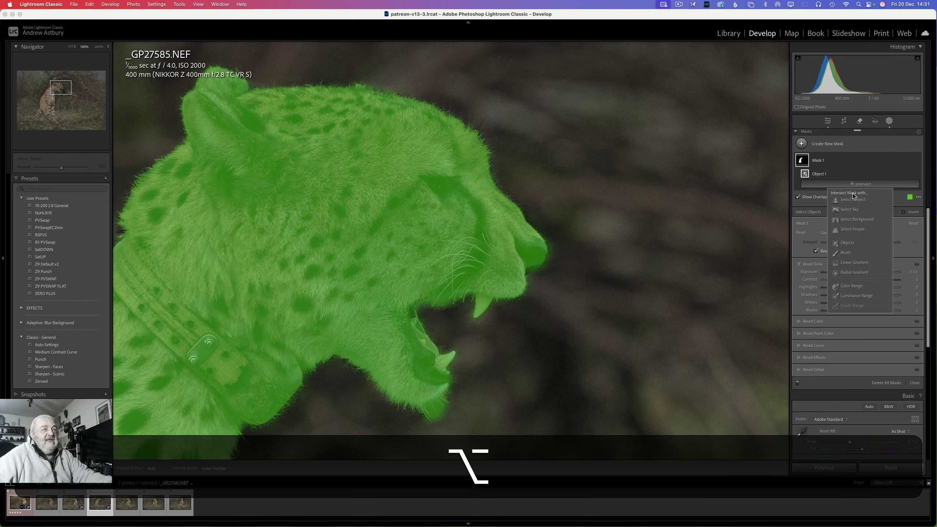
pyautogui.click(852, 199)
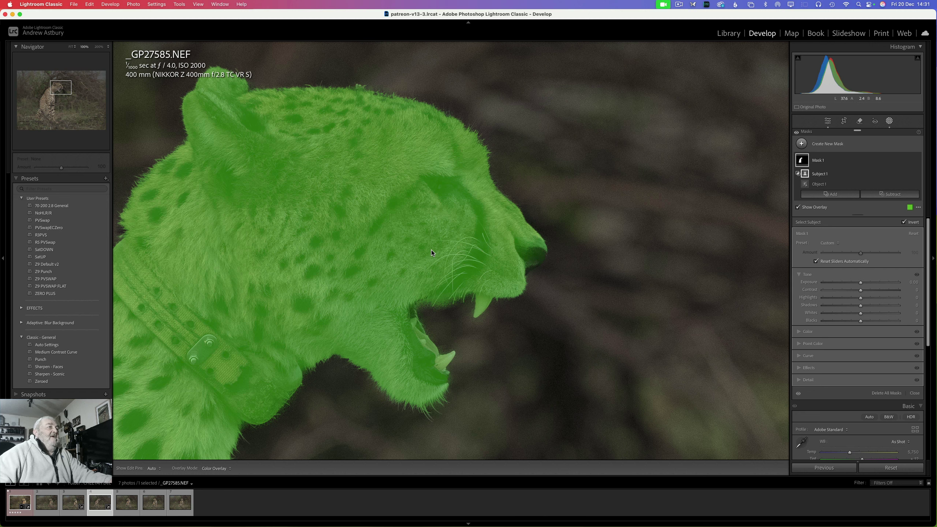
pyautogui.click(70, 47)
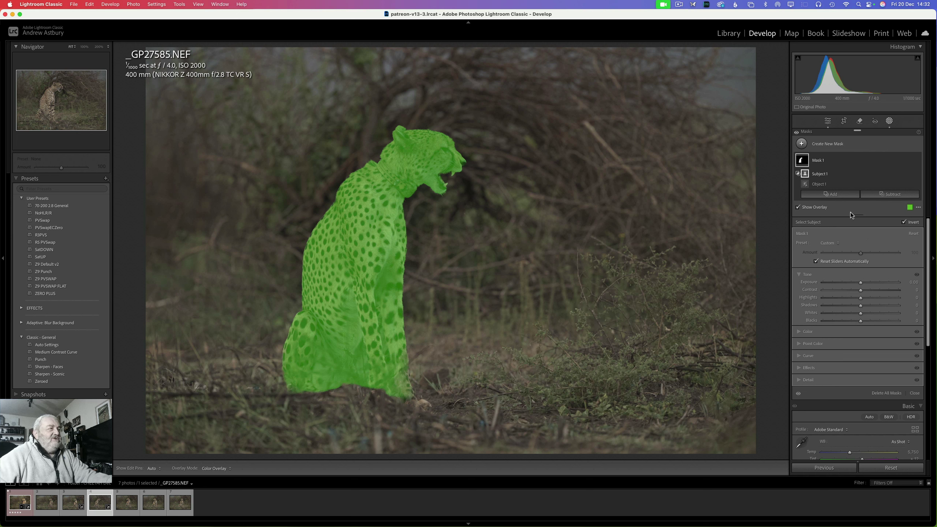
# Raise the cheetah mask's Exposure to about 0.35
pyautogui.click(809, 283)
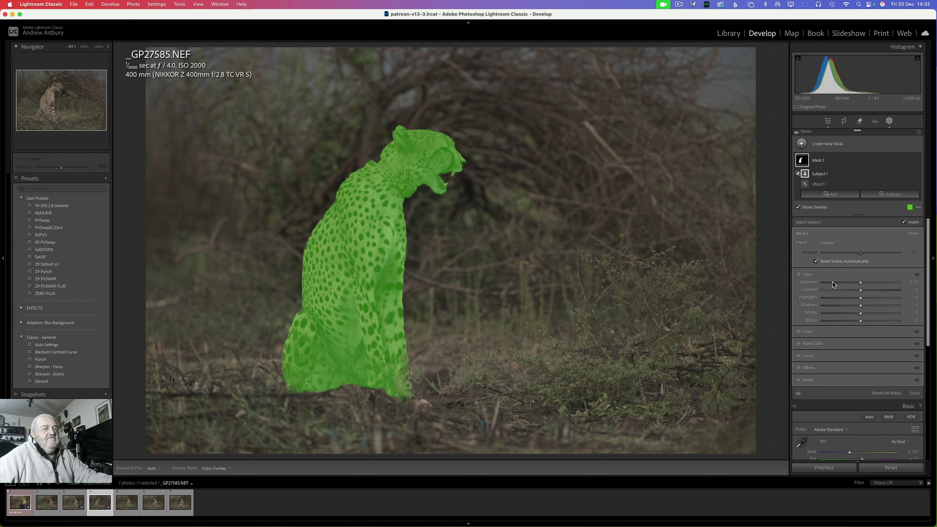
pyautogui.click(861, 282)
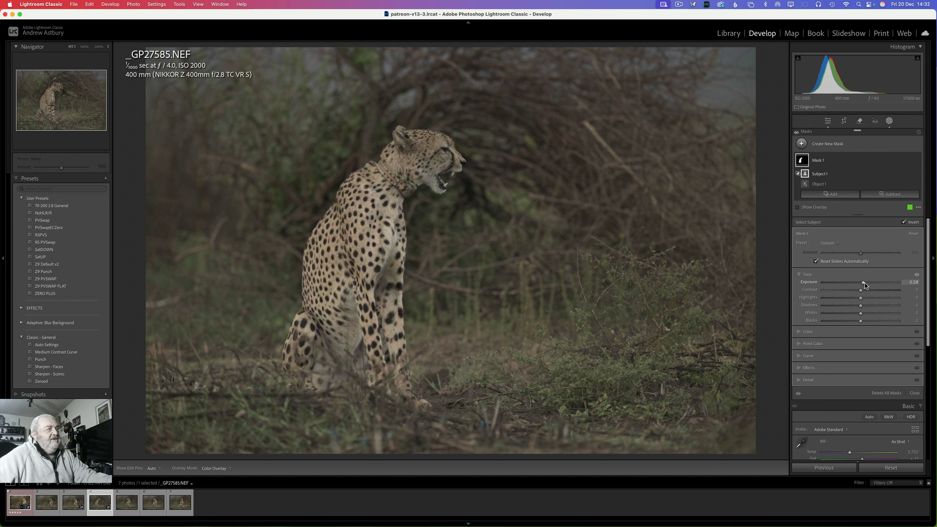
pyautogui.moveTo(865, 282); pyautogui.dragTo(865, 282)
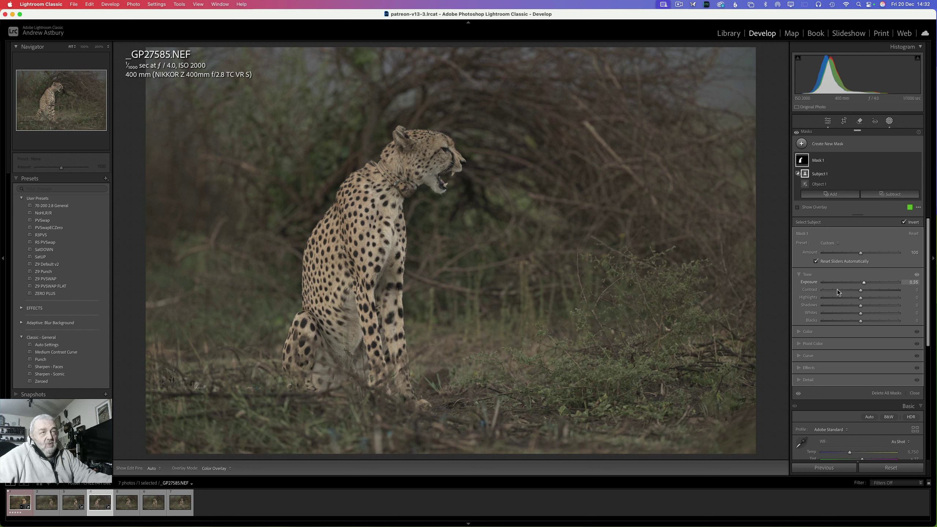
# Warm the masked cheetah by setting the mask's Temp to 12 and Saturation to 11
pyautogui.click(798, 333)
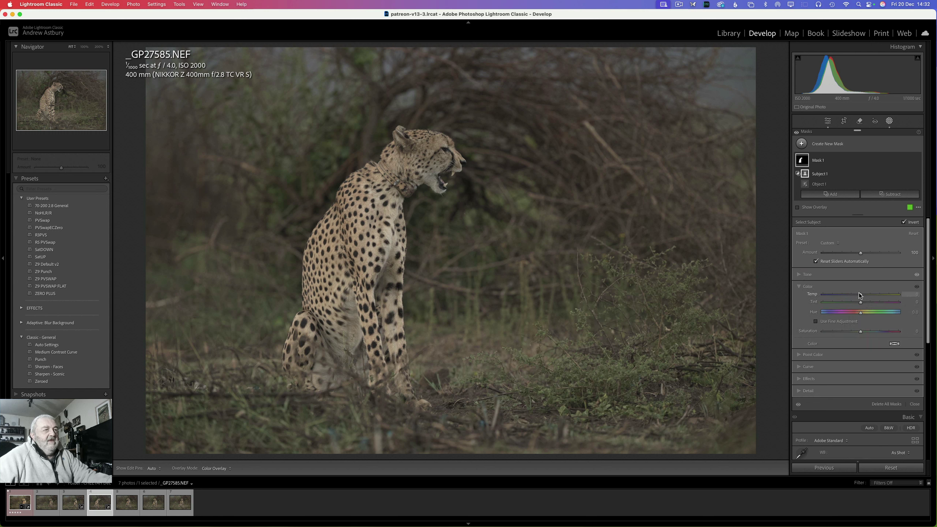
pyautogui.moveTo(861, 295); pyautogui.dragTo(865, 295)
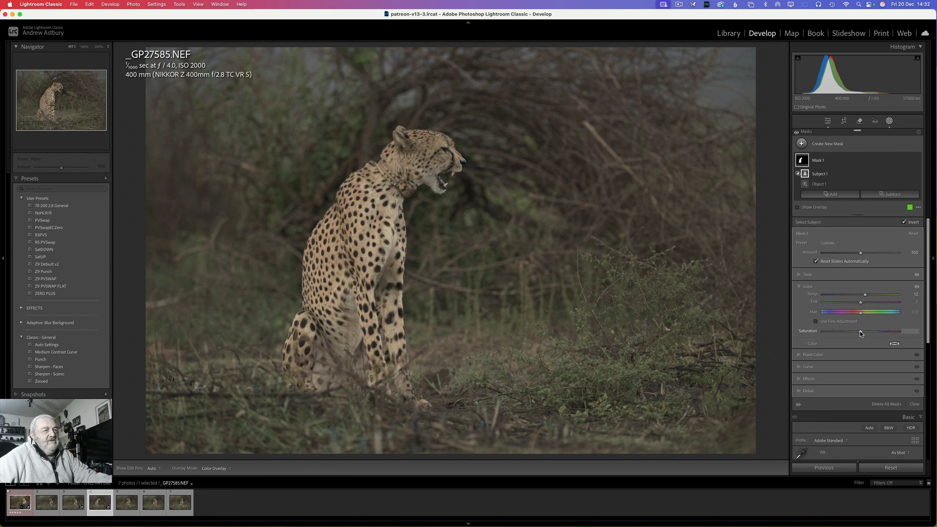
pyautogui.moveTo(859, 331); pyautogui.dragTo(864, 332)
# Set the cheetah mask's Contrast to 7 and raise its Whites, slightly reducing the mask's overall Amount
pyautogui.click(801, 274)
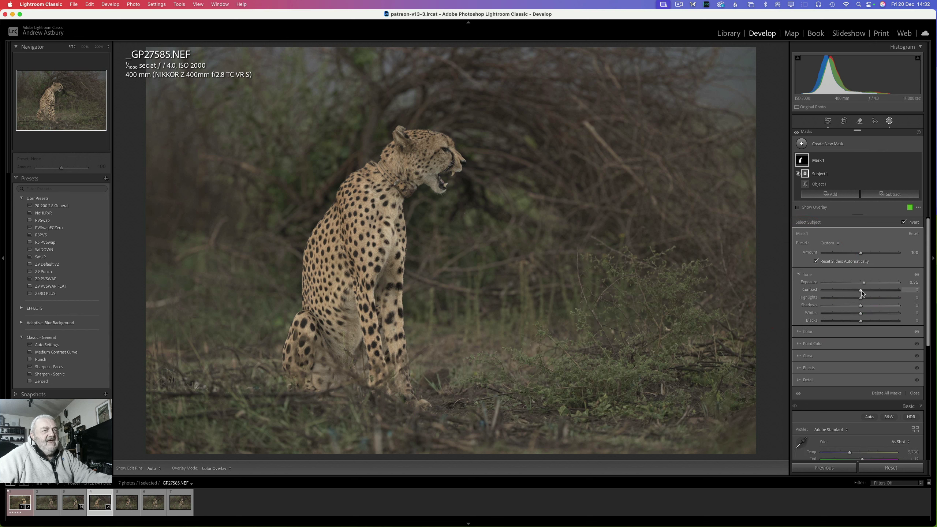
pyautogui.click(861, 290)
pyautogui.moveTo(862, 290); pyautogui.dragTo(864, 291)
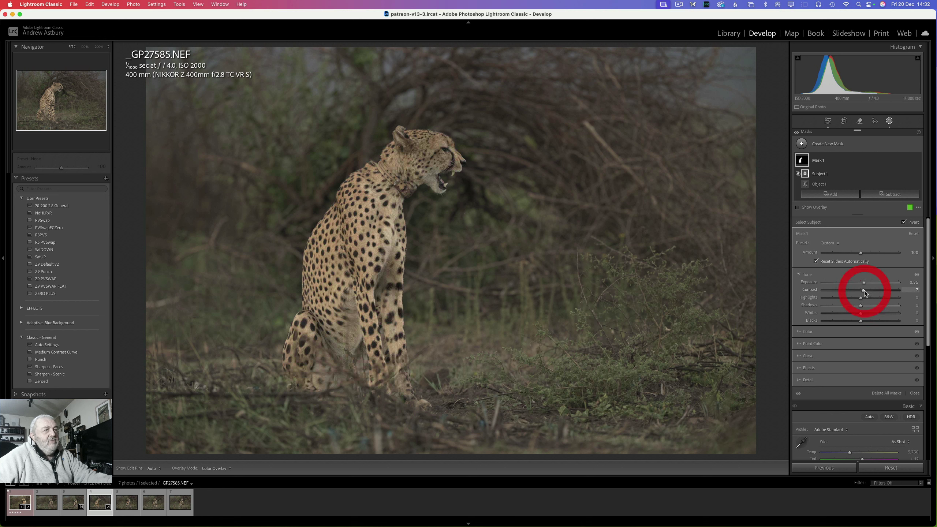
pyautogui.click(865, 313)
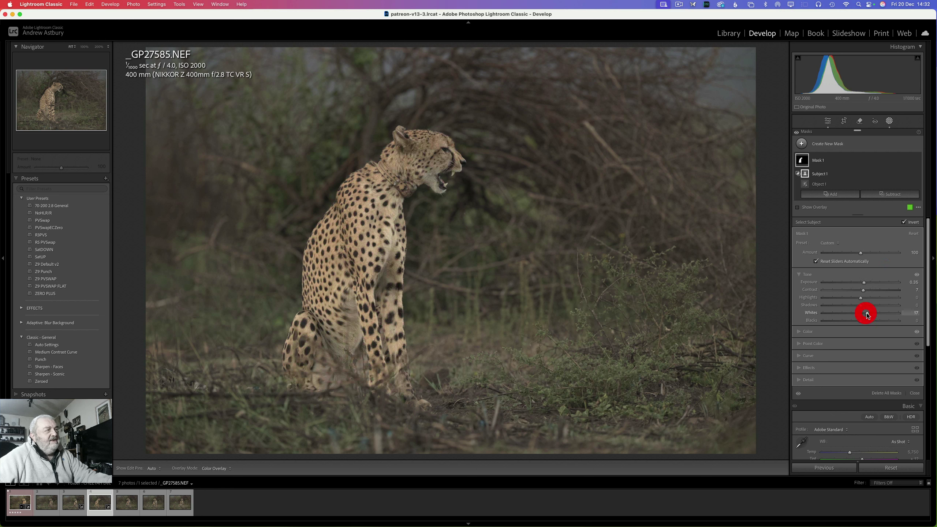
pyautogui.moveTo(865, 312); pyautogui.dragTo(867, 312)
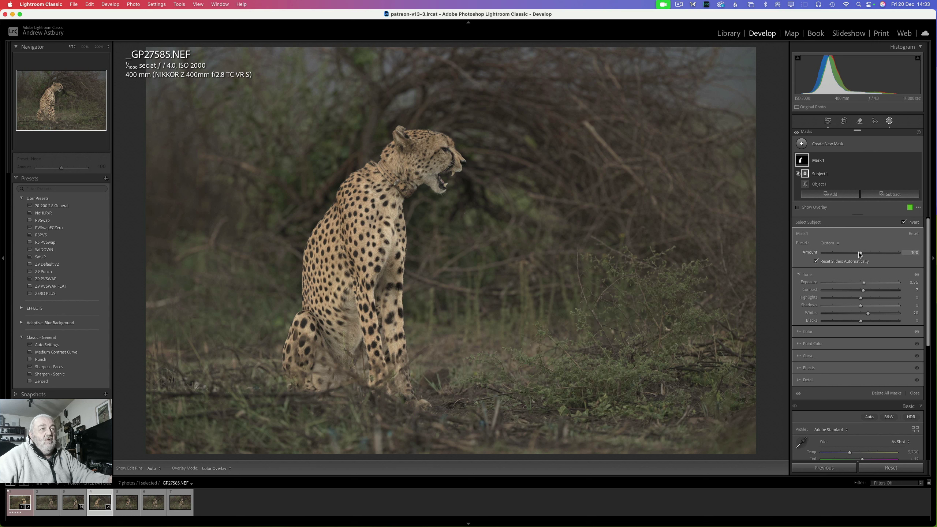
pyautogui.moveTo(859, 252)
pyautogui.mouseDown()
pyautogui.moveTo(843, 249)
pyautogui.moveTo(882, 254)
pyautogui.moveTo(847, 251)
pyautogui.moveTo(859, 254)
pyautogui.mouseUp()
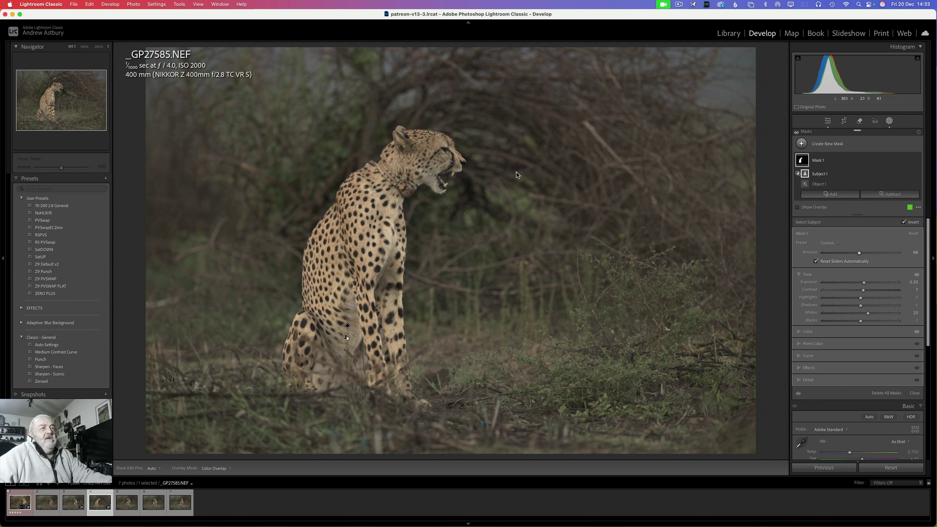
# Fine-tune the cheetah mask to Temp 15, Saturation 8 and Whites 14
pyautogui.click(800, 332)
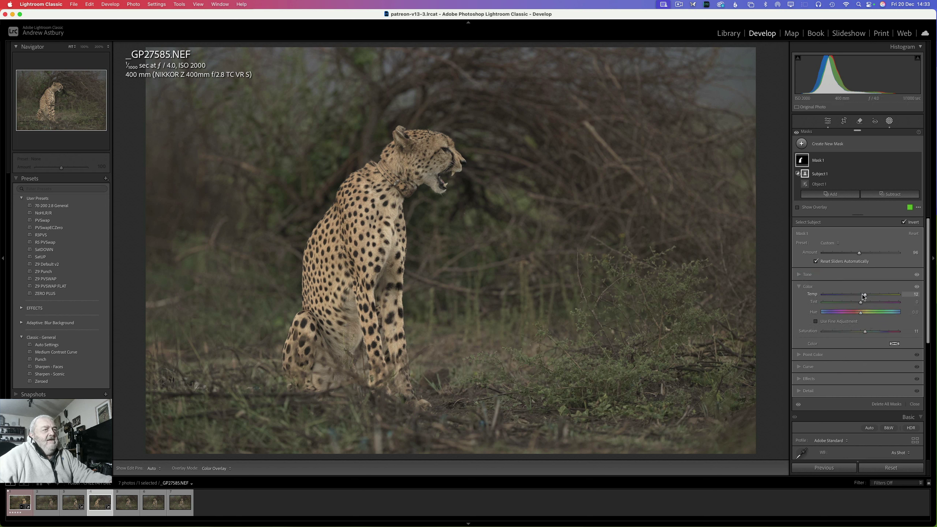
pyautogui.moveTo(864, 296); pyautogui.dragTo(866, 295)
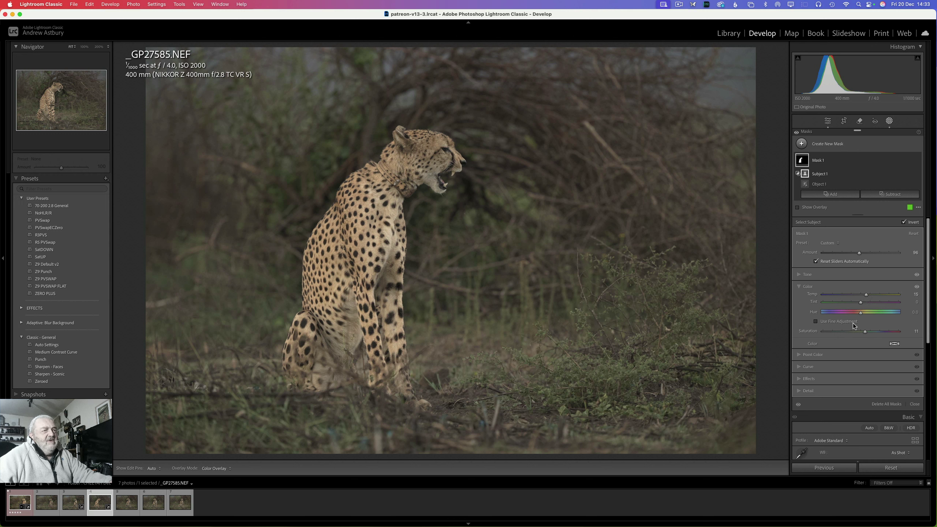
pyautogui.moveTo(863, 333); pyautogui.dragTo(862, 334)
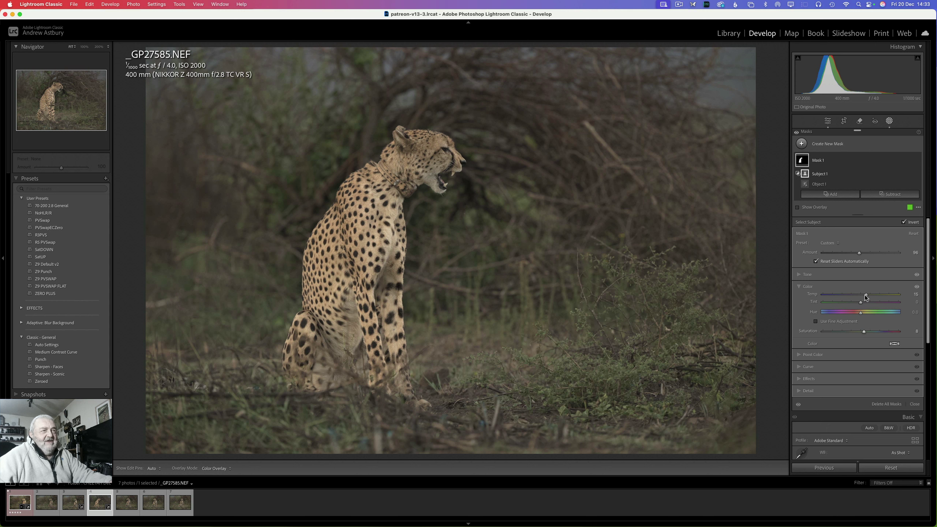
pyautogui.click(799, 276)
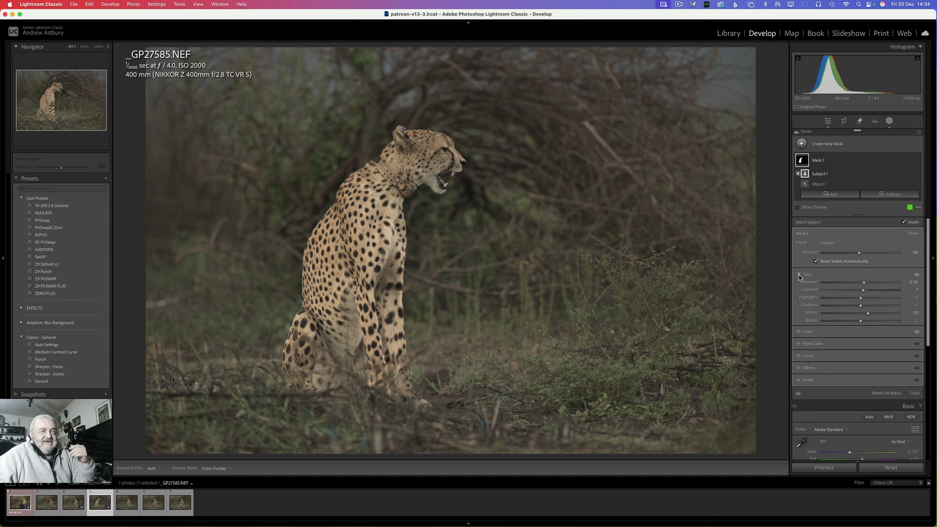
pyautogui.click(865, 312)
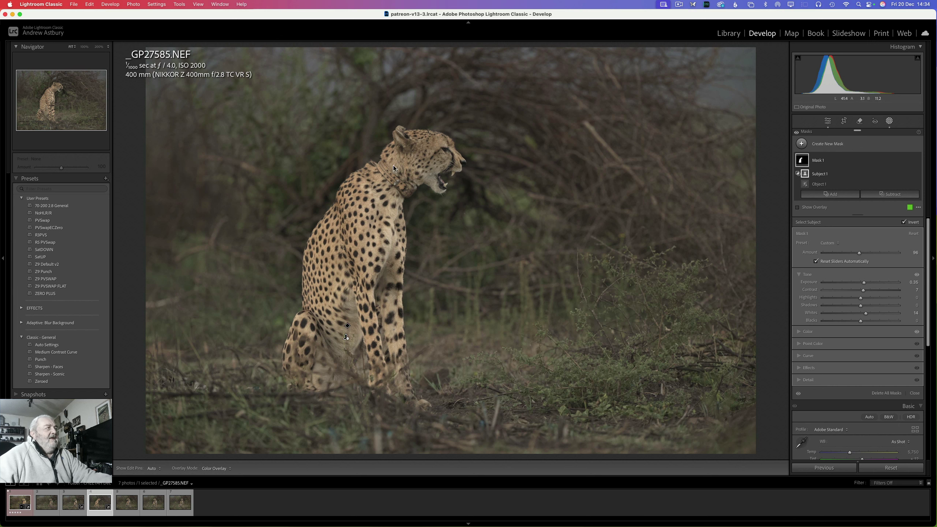
# Set the cheetah mask's Texture to 10 and Clarity to 16 while viewing the head at 100%
pyautogui.click(84, 46)
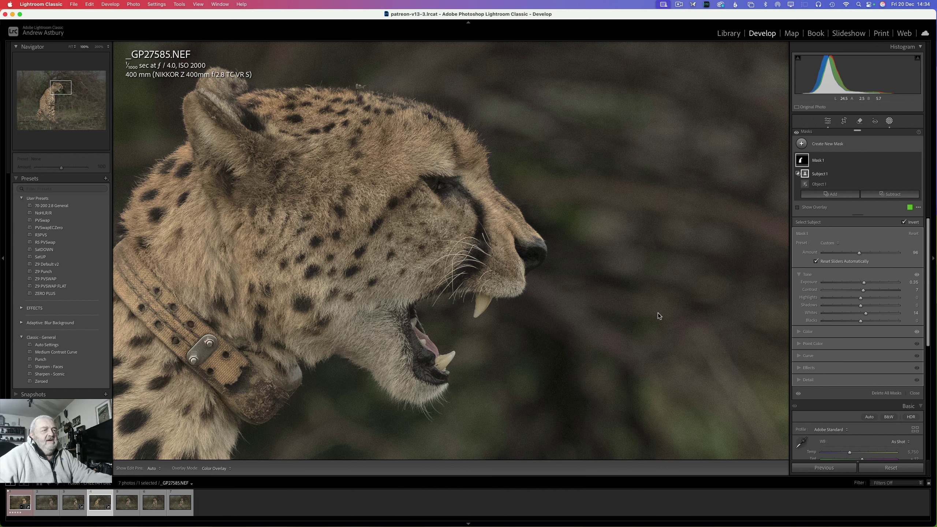
pyautogui.click(801, 368)
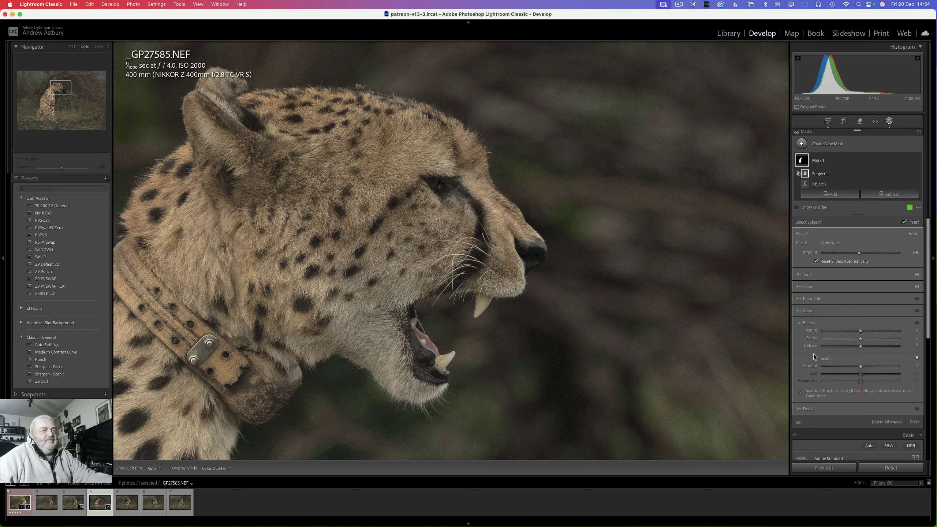
pyautogui.click(861, 331)
pyautogui.moveTo(861, 330); pyautogui.dragTo(864, 330)
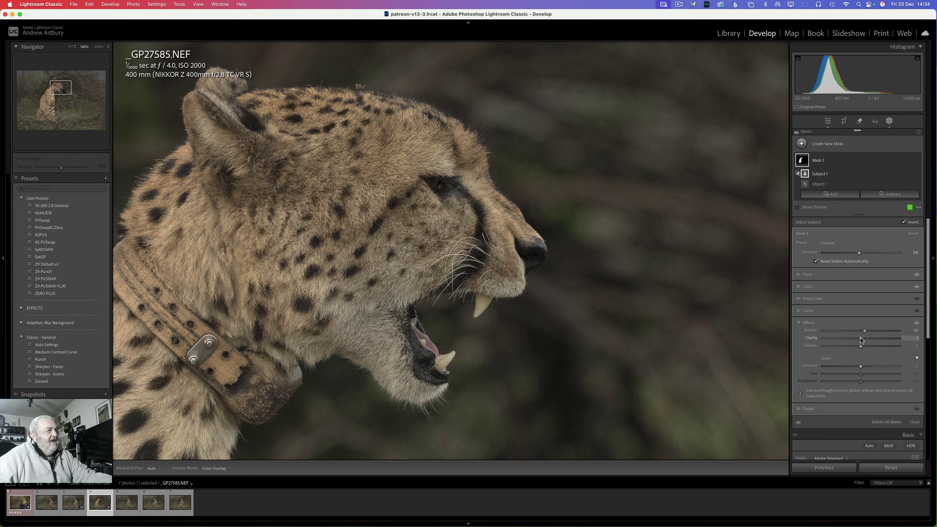
pyautogui.moveTo(860, 339); pyautogui.dragTo(866, 338)
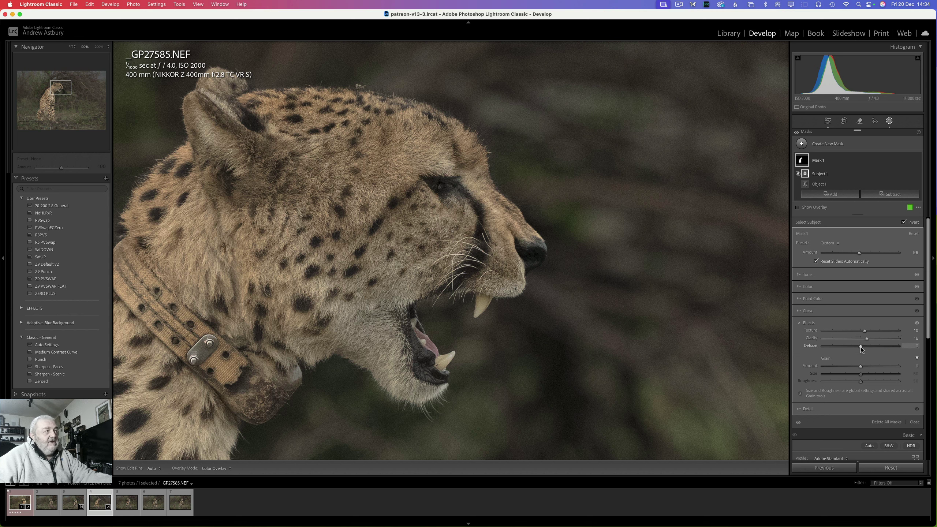
# Lower the cheetah mask's Dehaze to -7 and finish masking with the whole photo in view
pyautogui.click(861, 347)
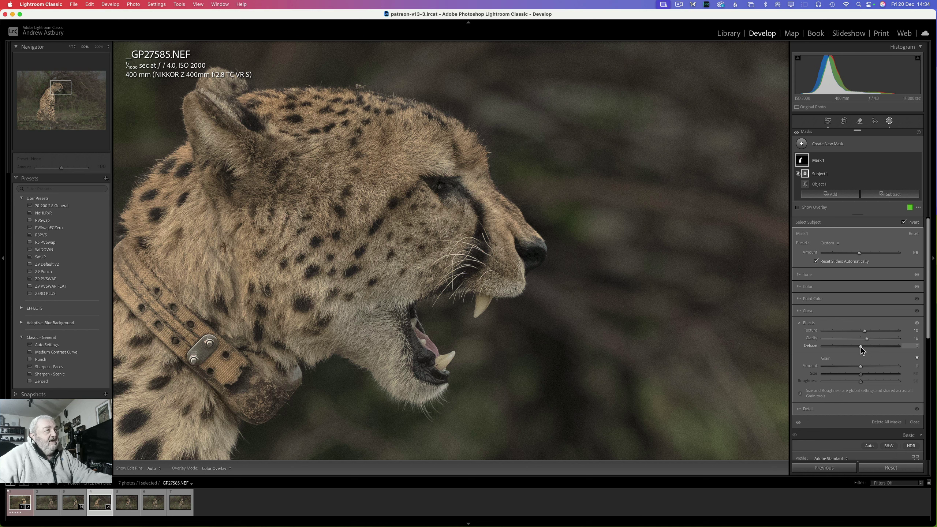
pyautogui.moveTo(859, 347); pyautogui.dragTo(850, 347)
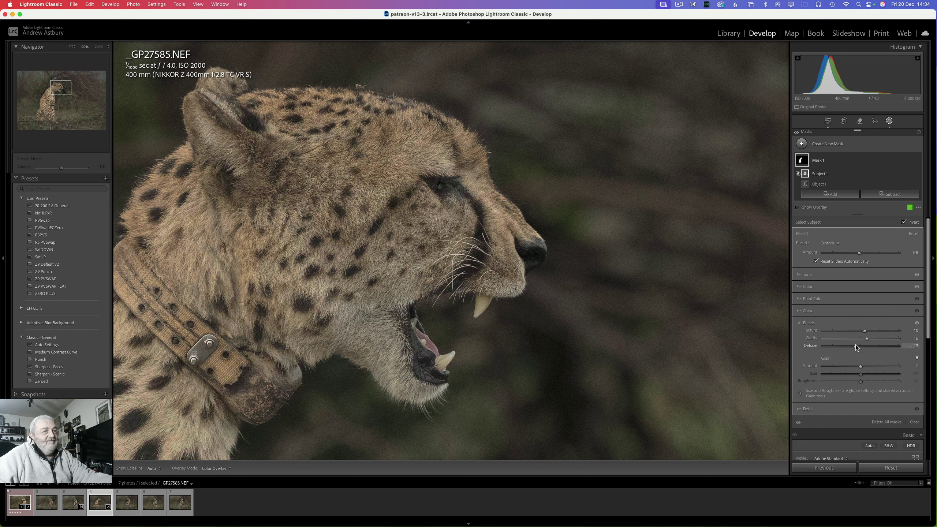
pyautogui.moveTo(857, 346); pyautogui.dragTo(858, 345)
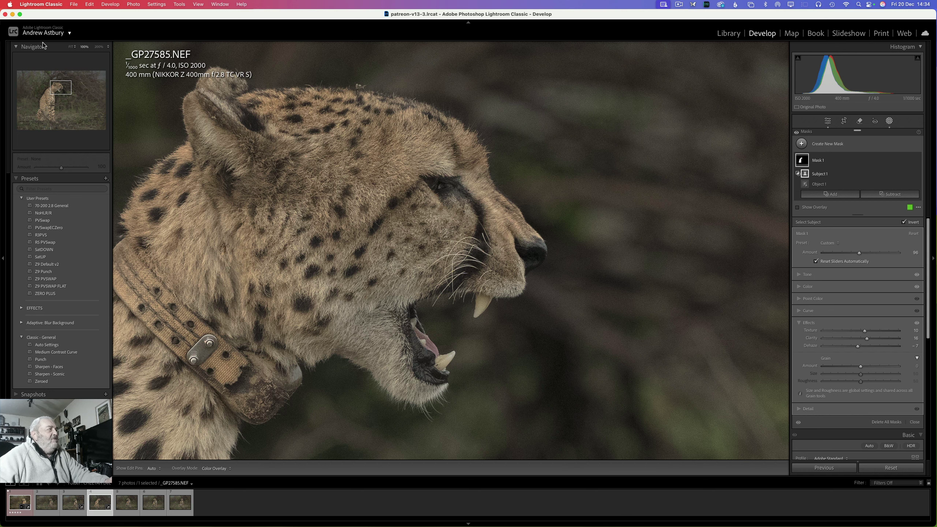
pyautogui.click(72, 46)
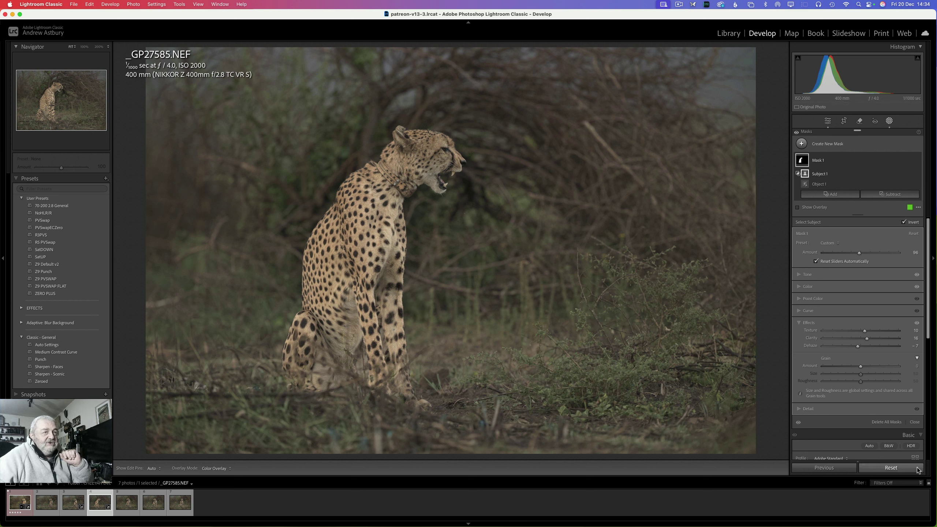
pyautogui.click(915, 422)
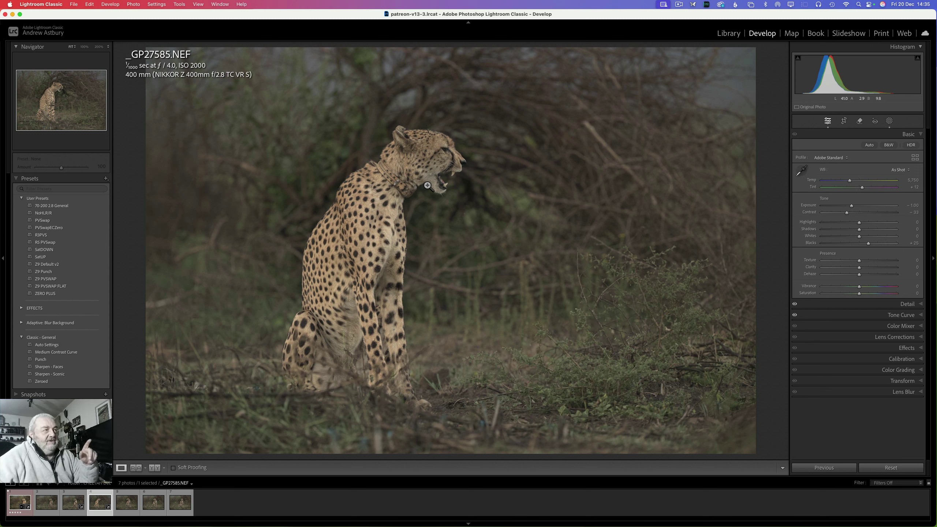
# Compare the cheetah's head before and after the edits side by side at 100%, returning to the single-photo view
pyautogui.click(459, 181)
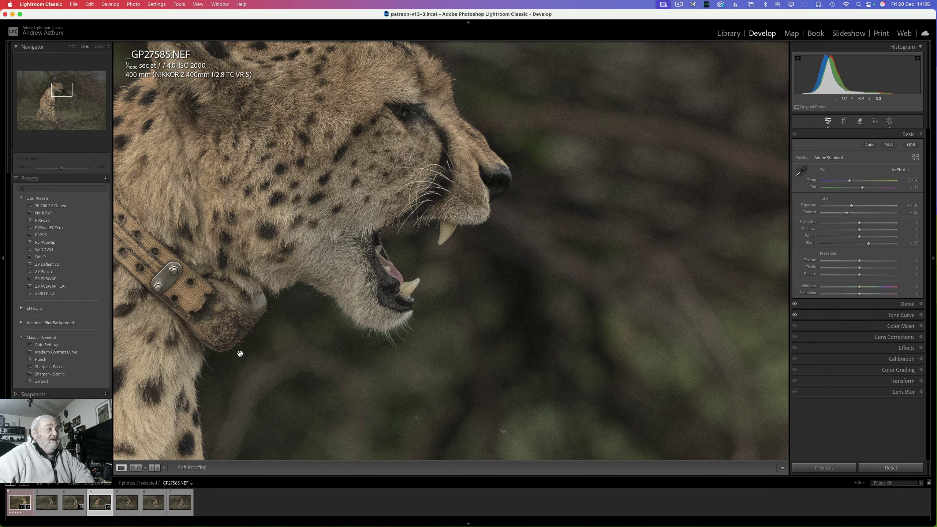
pyautogui.click(159, 467)
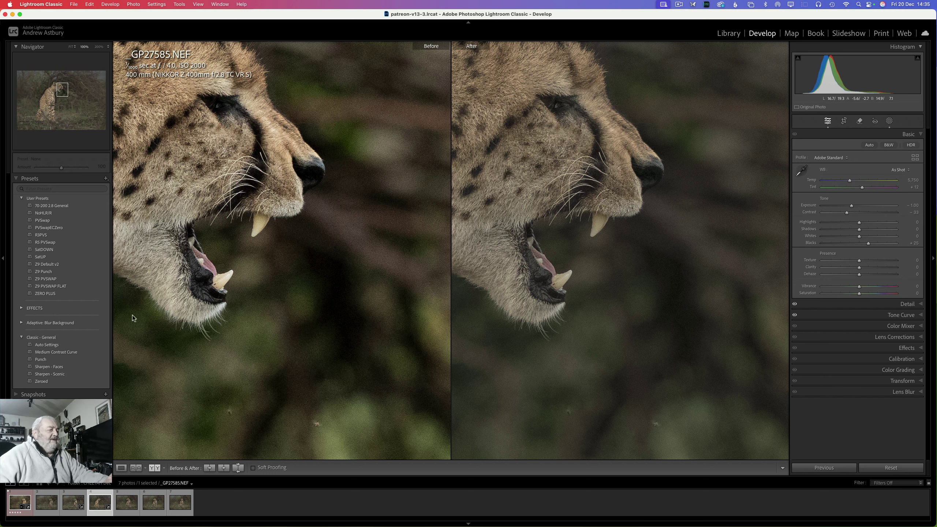
pyautogui.click(122, 469)
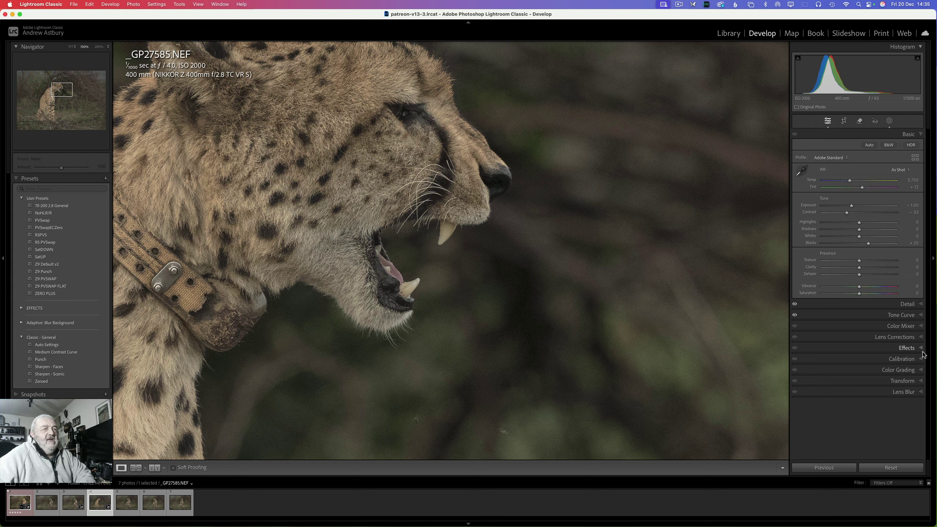
# Set the global sharpening Amount to 0 and create an AI-denoised DNG of the photo with a Denoise Amount of 21
pyautogui.click(908, 303)
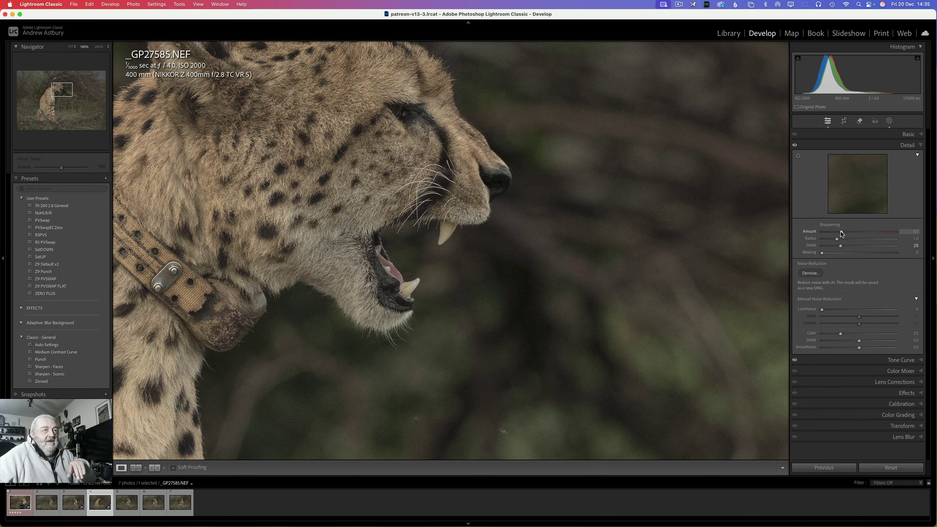
pyautogui.moveTo(843, 234); pyautogui.dragTo(812, 226)
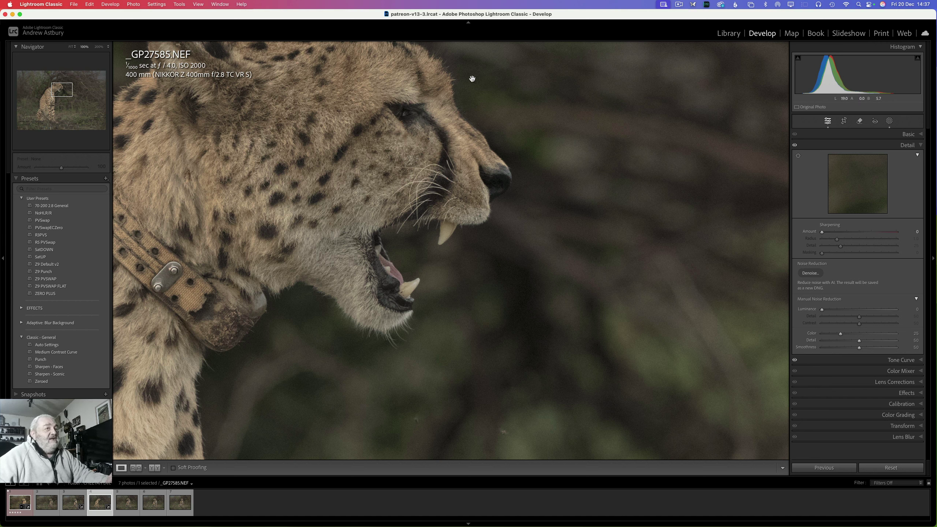
pyautogui.click(808, 273)
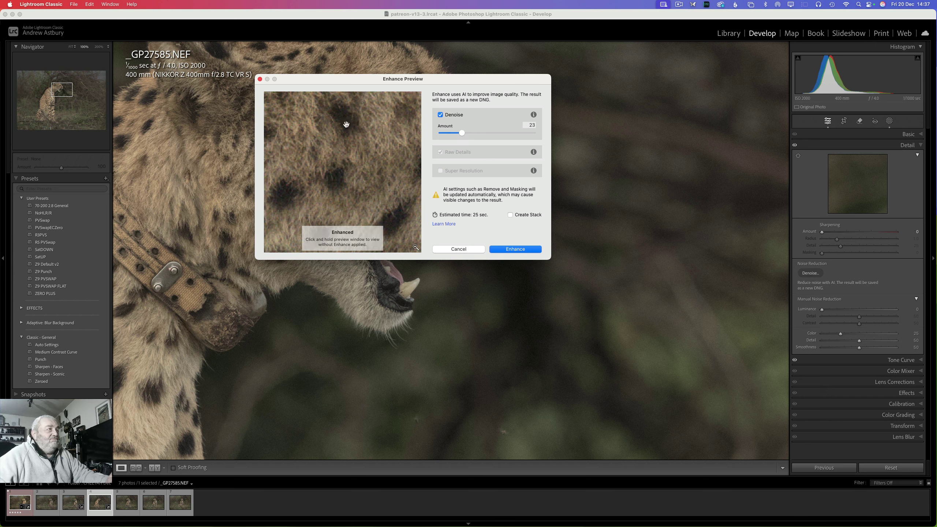
pyautogui.click(415, 248)
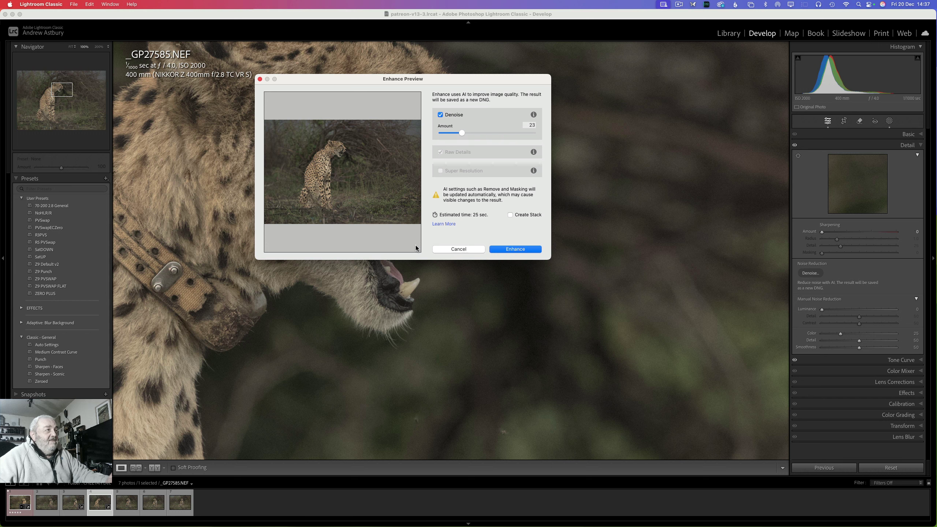
pyautogui.click(343, 155)
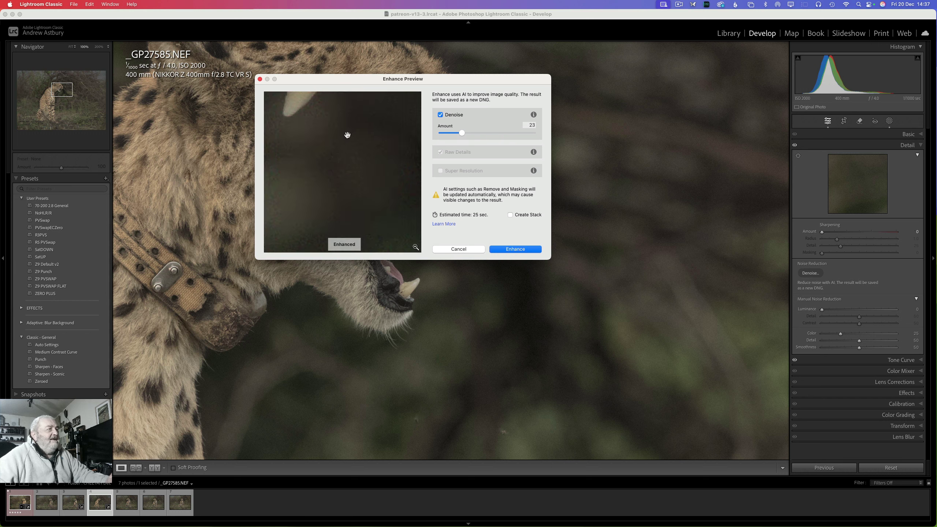
pyautogui.moveTo(347, 138); pyautogui.dragTo(294, 252)
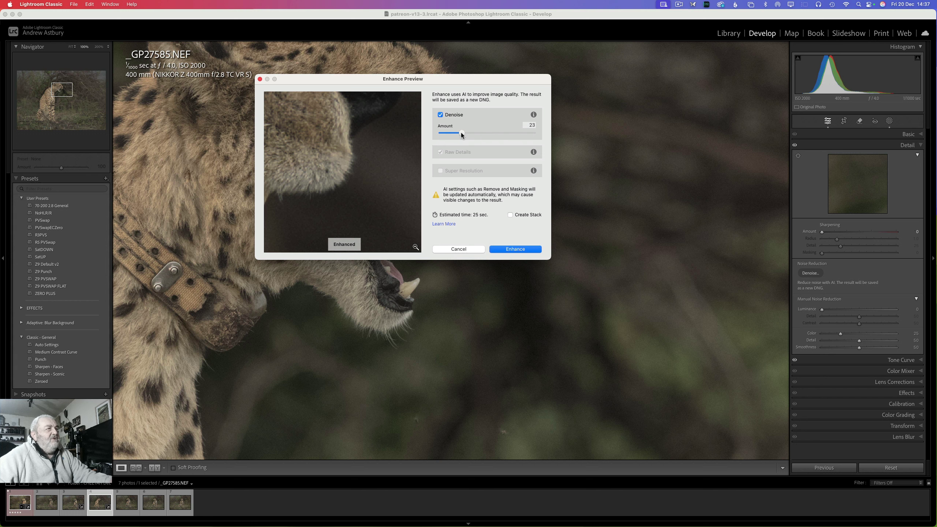
pyautogui.moveTo(461, 134); pyautogui.dragTo(460, 133)
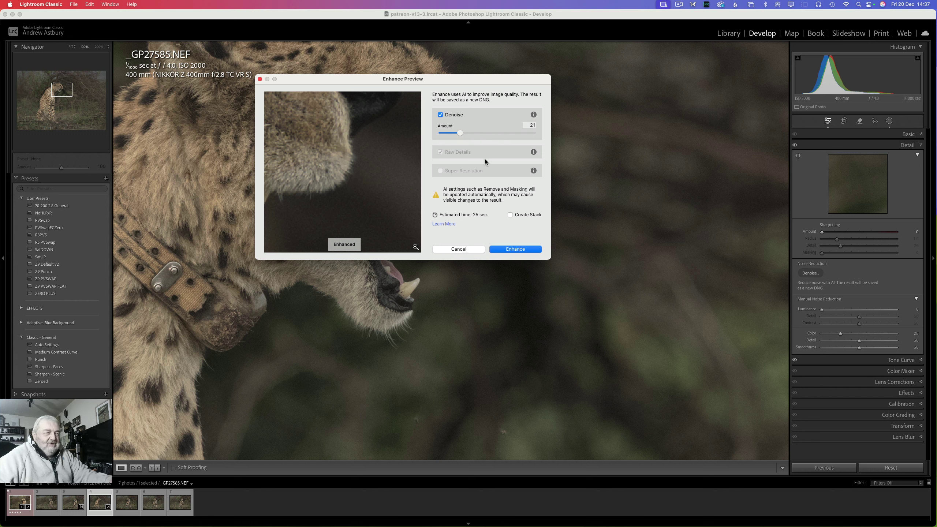
pyautogui.click(532, 250)
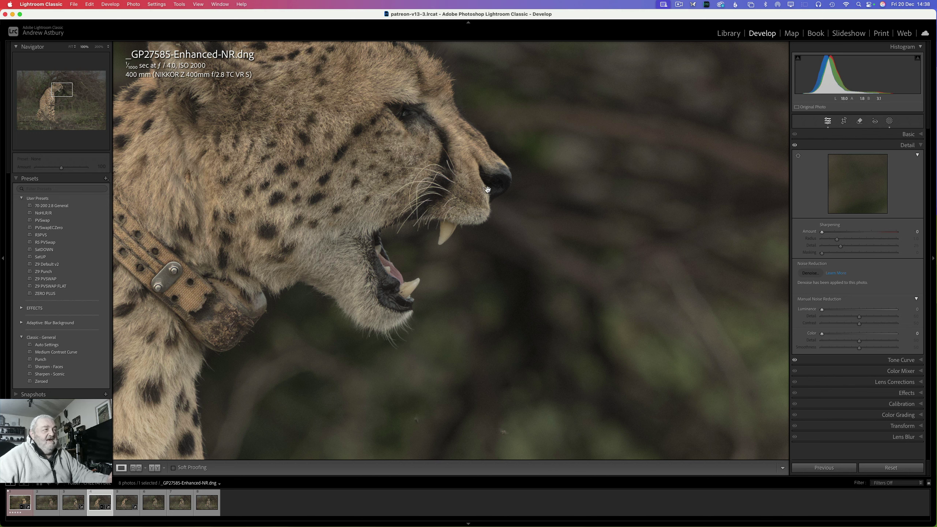
# Duplicate Mask 1 on the denoised _GP27585-Enhanced-NR.dng
pyautogui.click(294, 180)
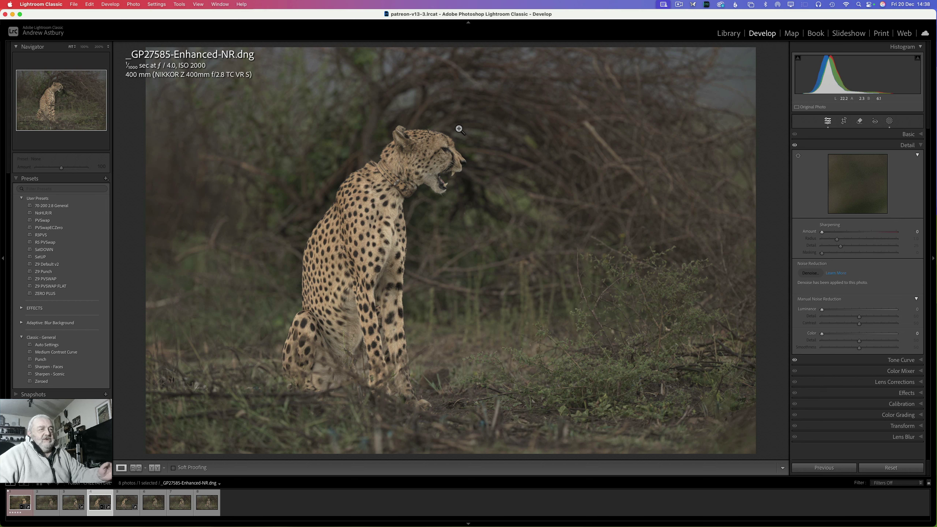
pyautogui.click(889, 122)
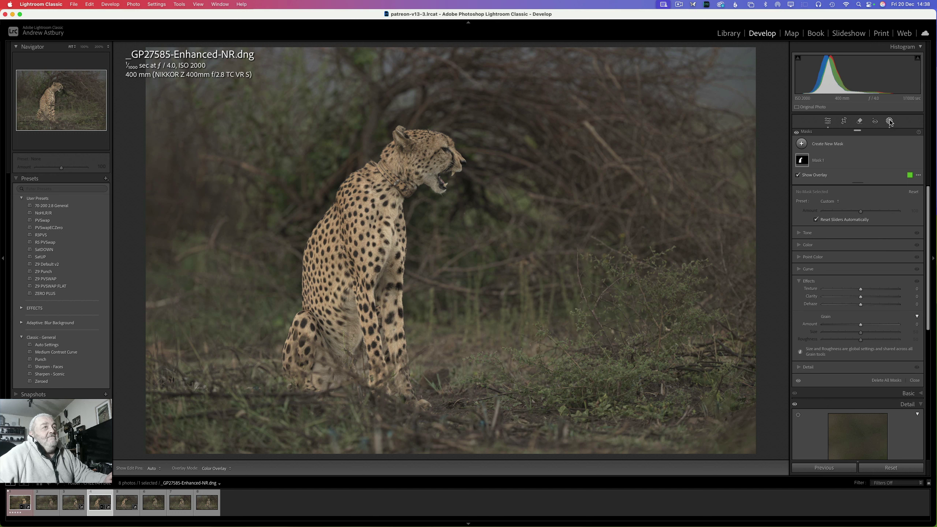
pyautogui.click(801, 160)
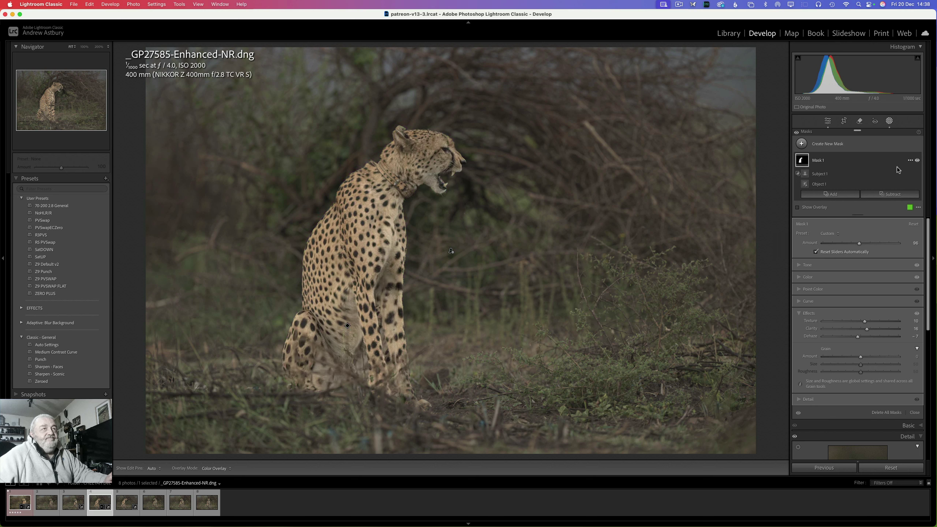
pyautogui.click(910, 161)
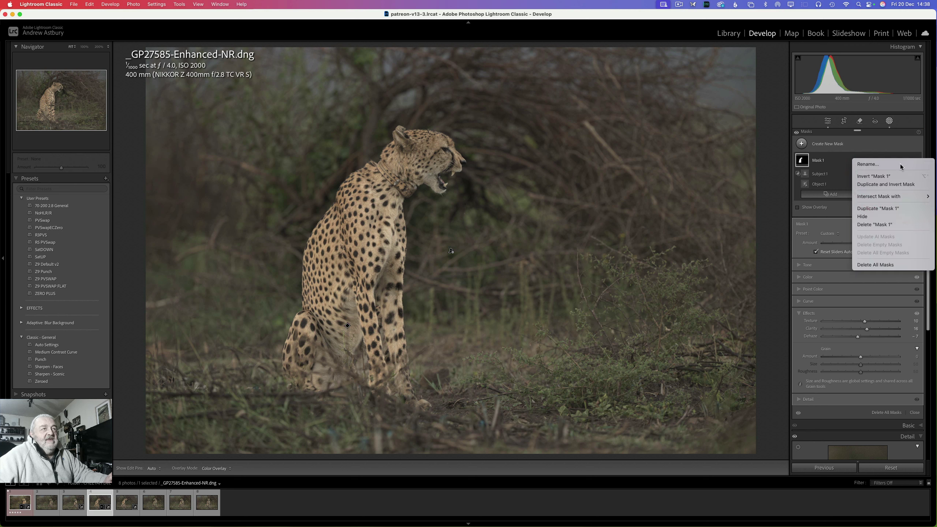
pyautogui.click(869, 210)
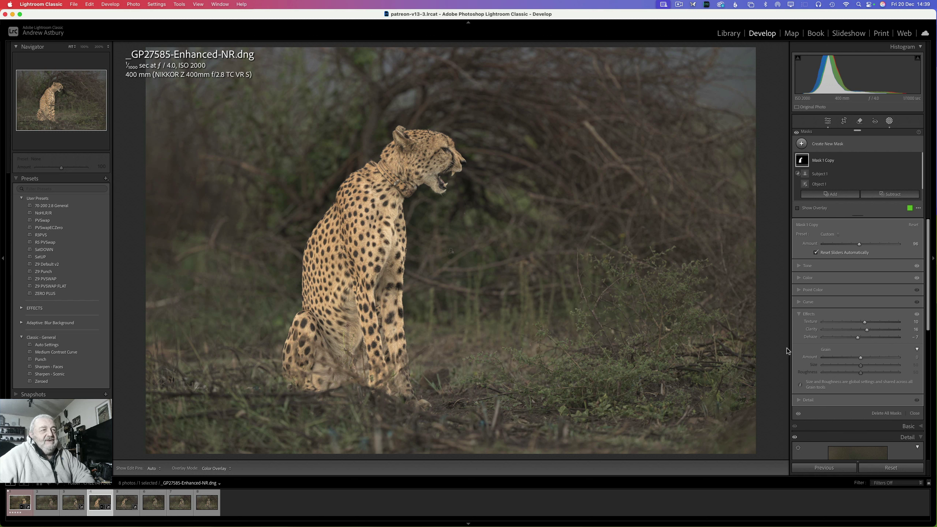
# Reset the Texture and Clarity adjustments of the duplicated cheetah mask
pyautogui.click(814, 324)
pyautogui.doubleClick(813, 323)
pyautogui.doubleClick(814, 329)
# Reset the duplicated mask's tone adjustments, returning Exposure, Contrast and Whites to zero
pyautogui.click(807, 267)
pyautogui.doubleClick(807, 273)
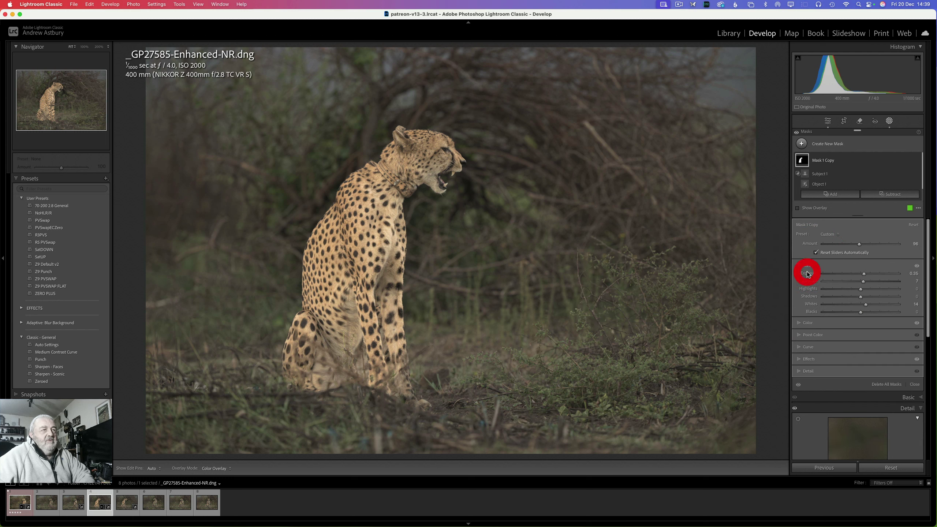
pyautogui.click(814, 282)
pyautogui.doubleClick(814, 283)
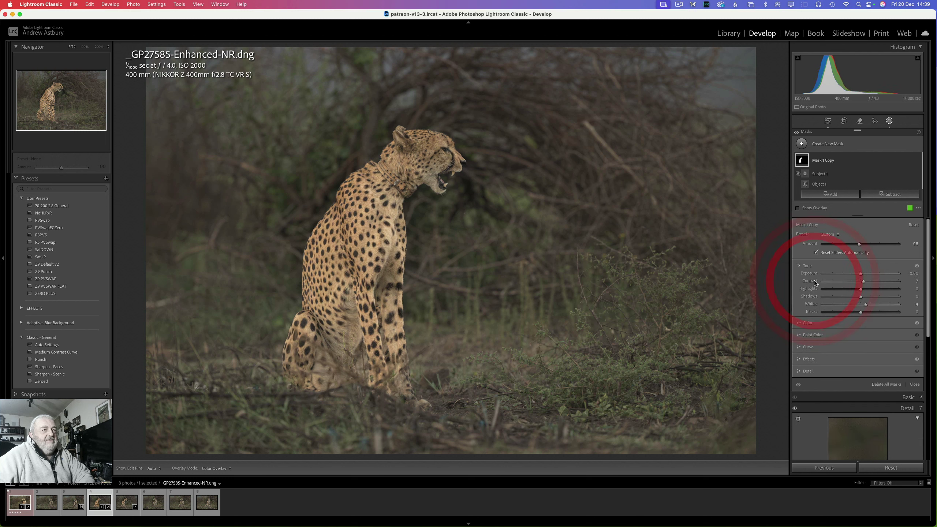
pyautogui.doubleClick(809, 289)
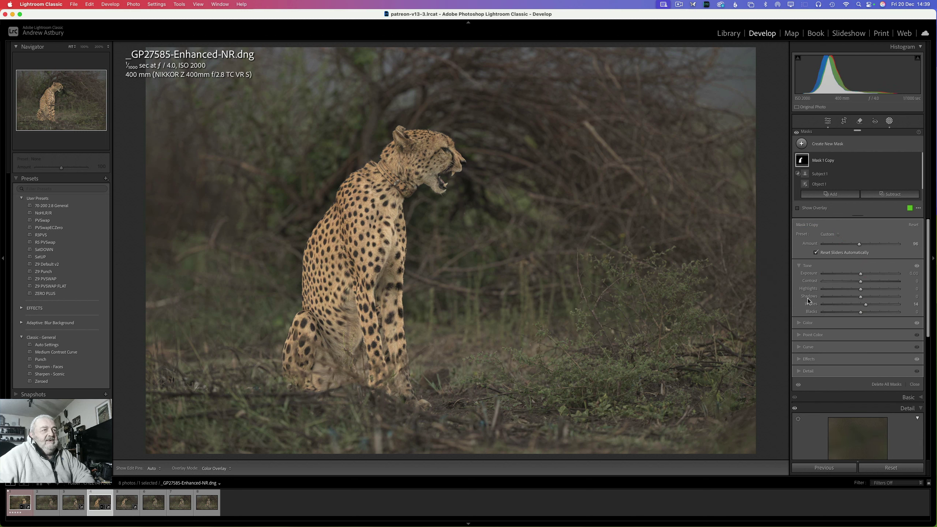
pyautogui.doubleClick(810, 304)
# Reset the duplicated mask's Temp and Saturation to zero
pyautogui.click(806, 323)
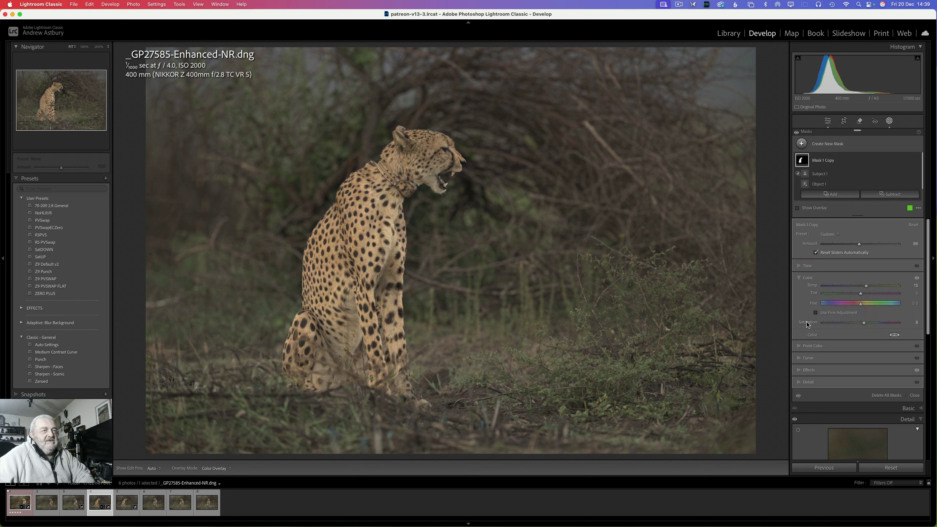
pyautogui.doubleClick(815, 287)
pyautogui.doubleClick(811, 322)
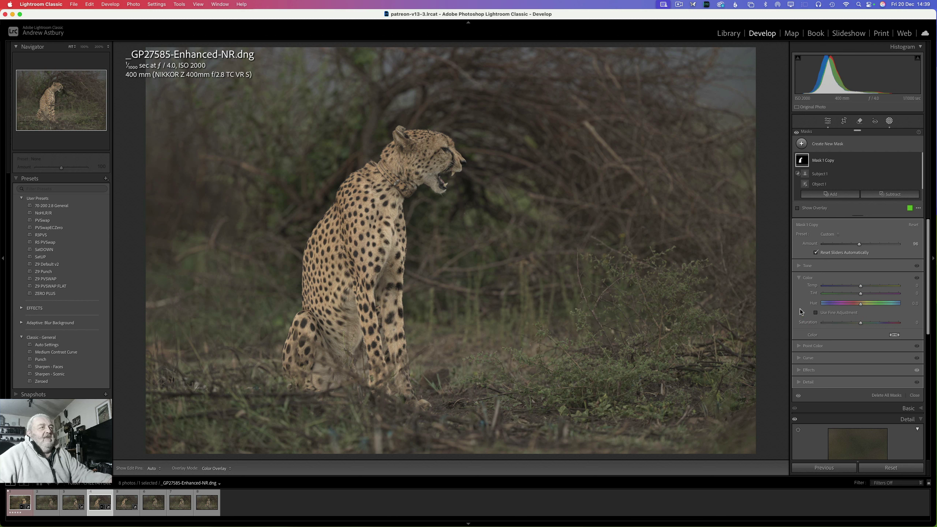
# Raise the duplicated mask's Sharpness to about 20 while viewing the cheetah's head at 100%
pyautogui.click(86, 49)
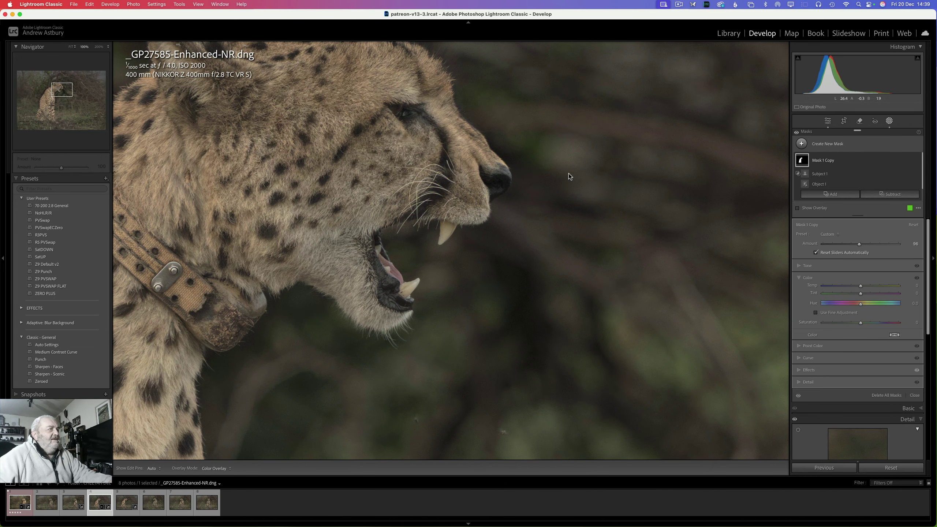
pyautogui.click(320, 148)
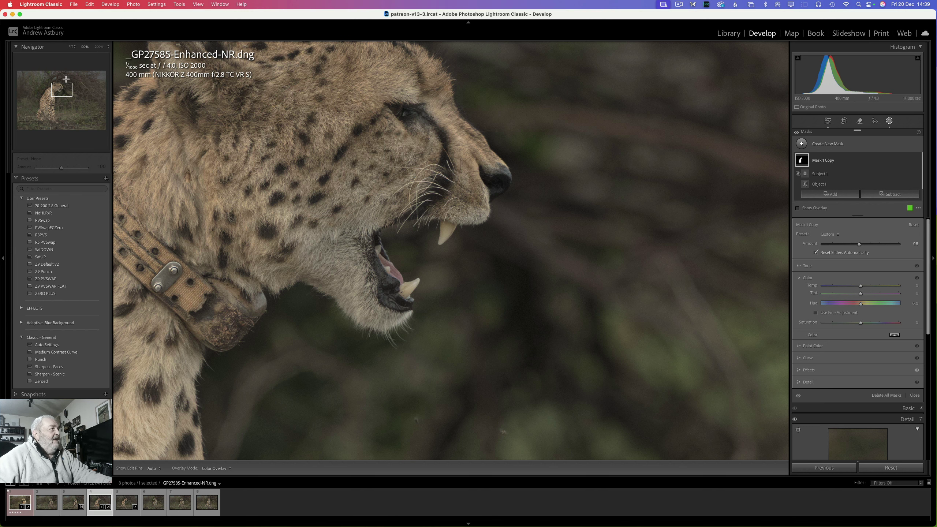
pyautogui.click(57, 87)
pyautogui.moveTo(57, 88); pyautogui.dragTo(57, 87)
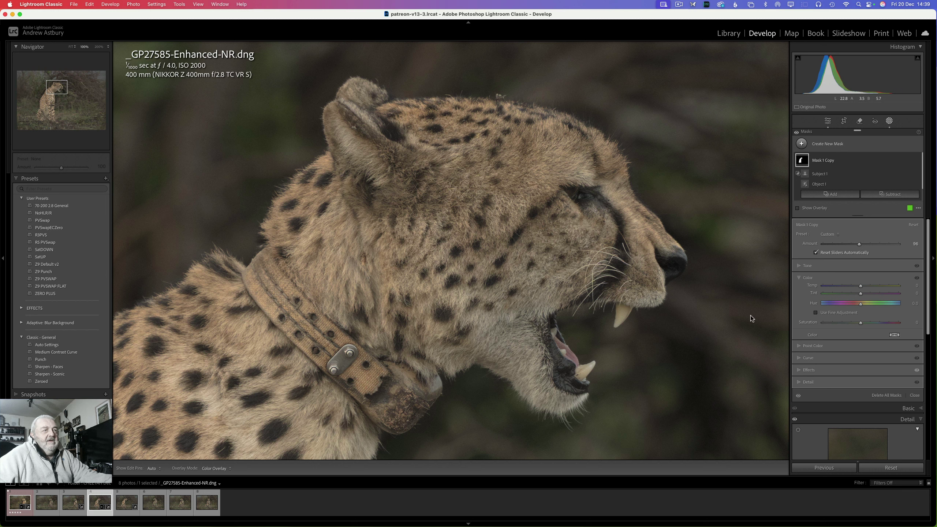
pyautogui.click(799, 382)
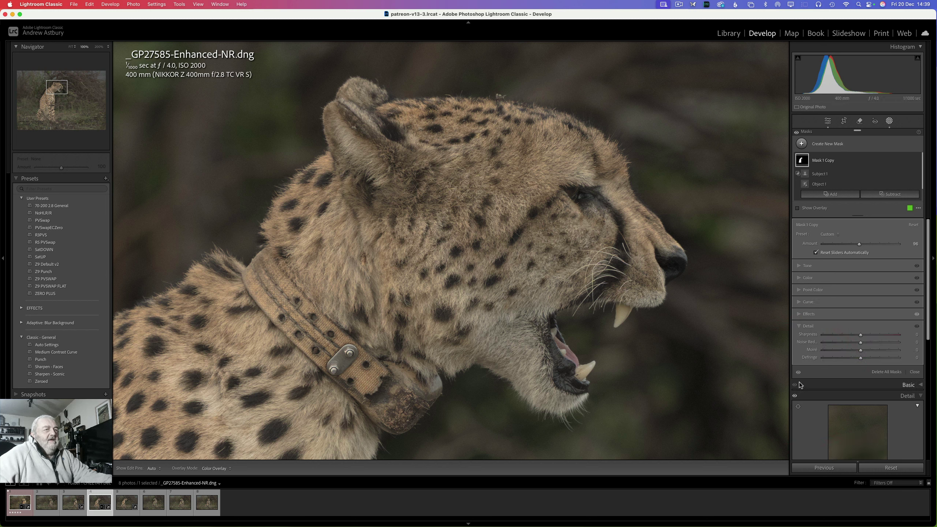
pyautogui.click(860, 335)
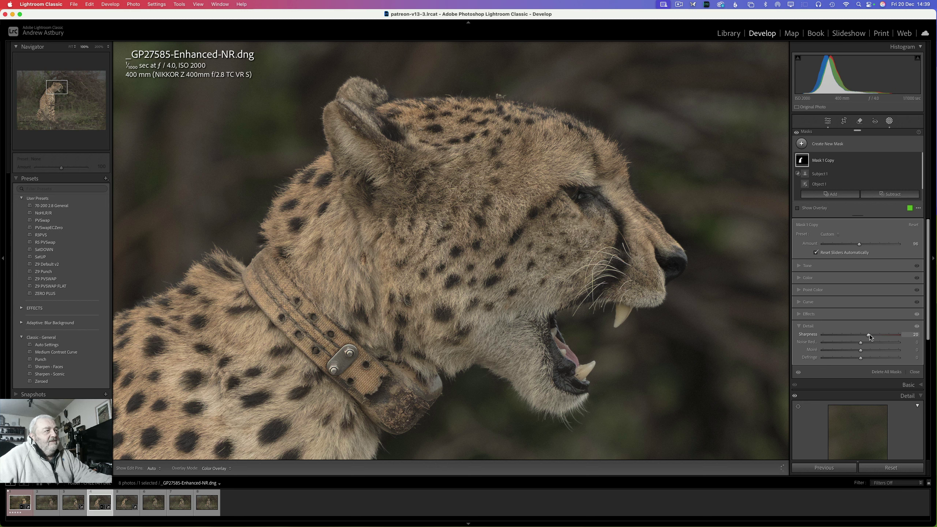
# Set the duplicated mask's Sharpness to 37 and intersect the mask with Select Subject, checking its coverage with the overlay
pyautogui.moveTo(877, 335); pyautogui.dragTo(875, 335)
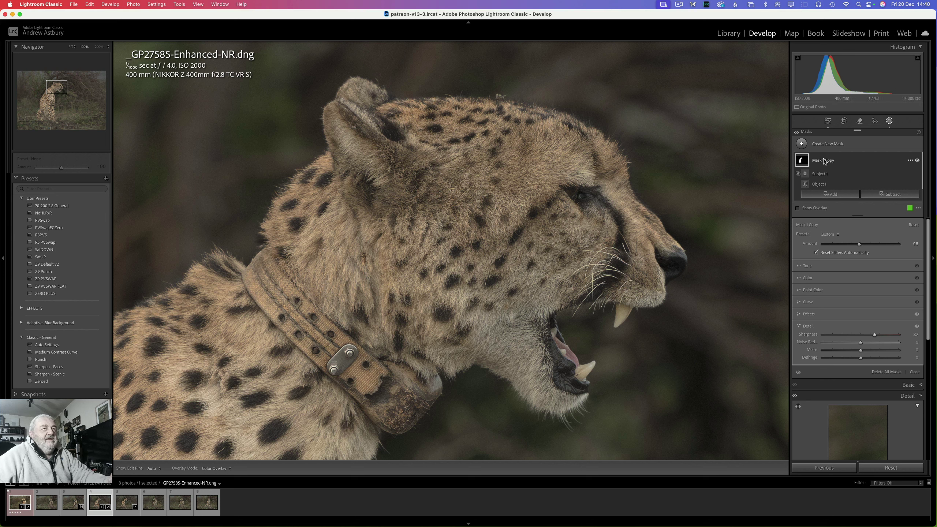
pyautogui.click(910, 161)
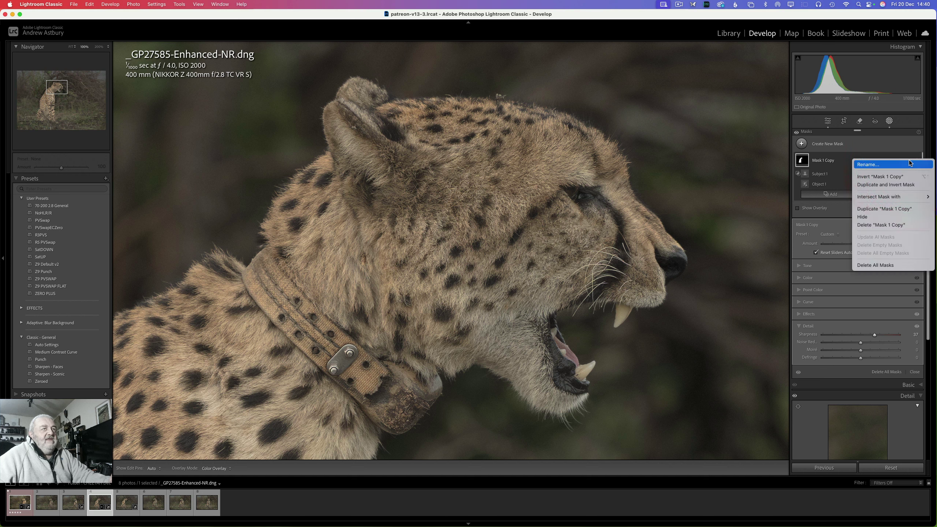
pyautogui.moveTo(877, 198)
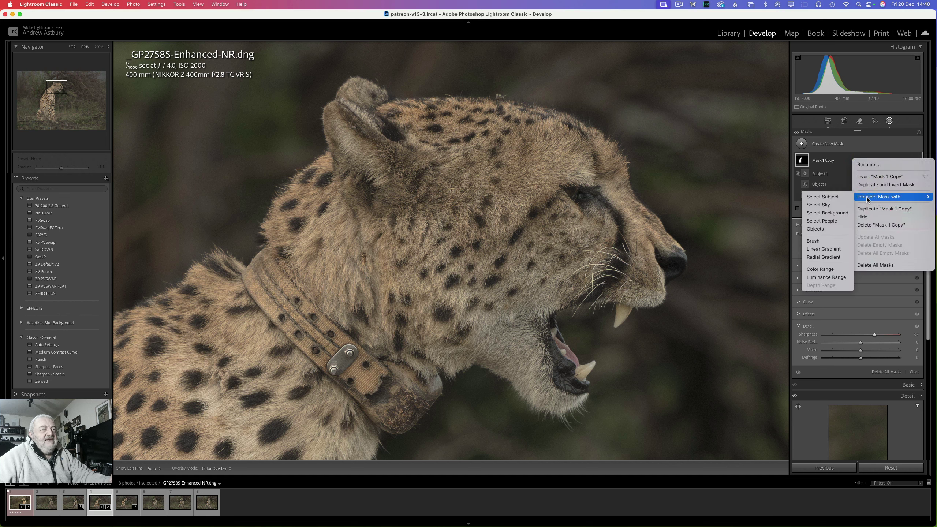
pyautogui.click(837, 198)
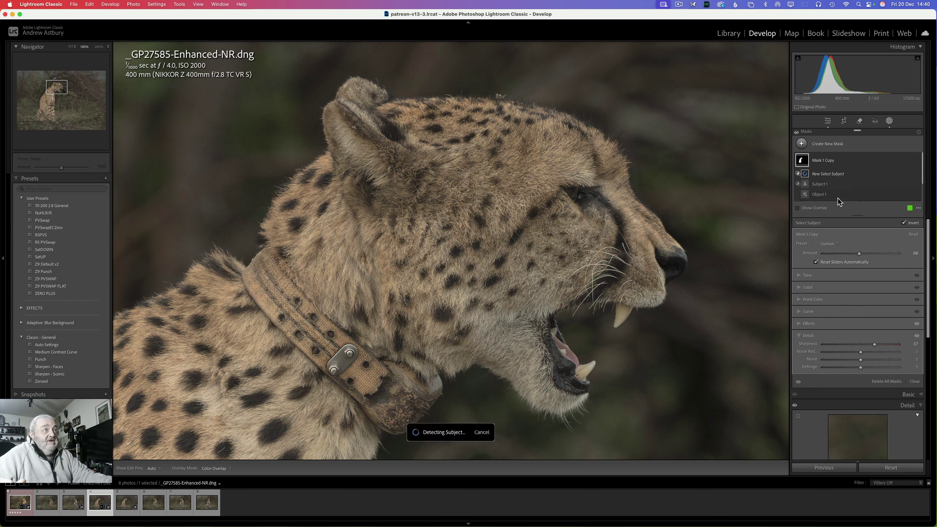
pyautogui.click(797, 209)
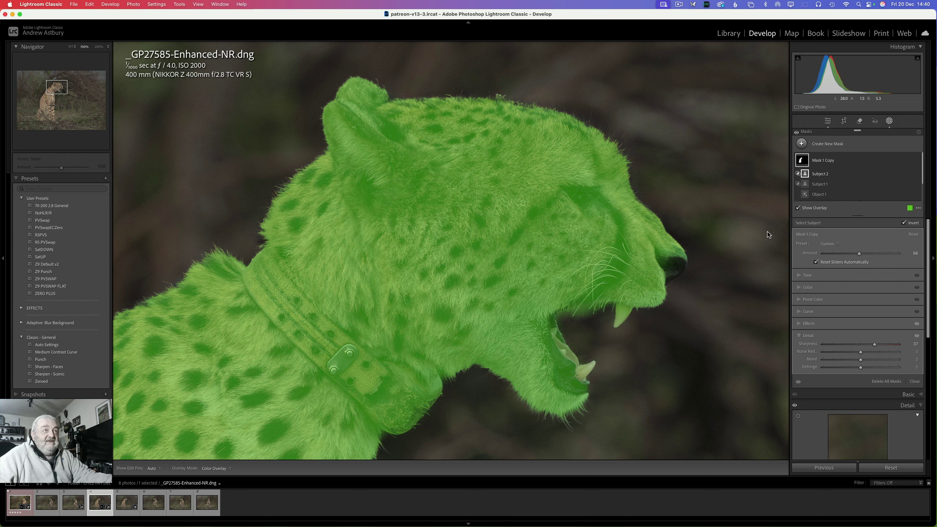
pyautogui.click(798, 208)
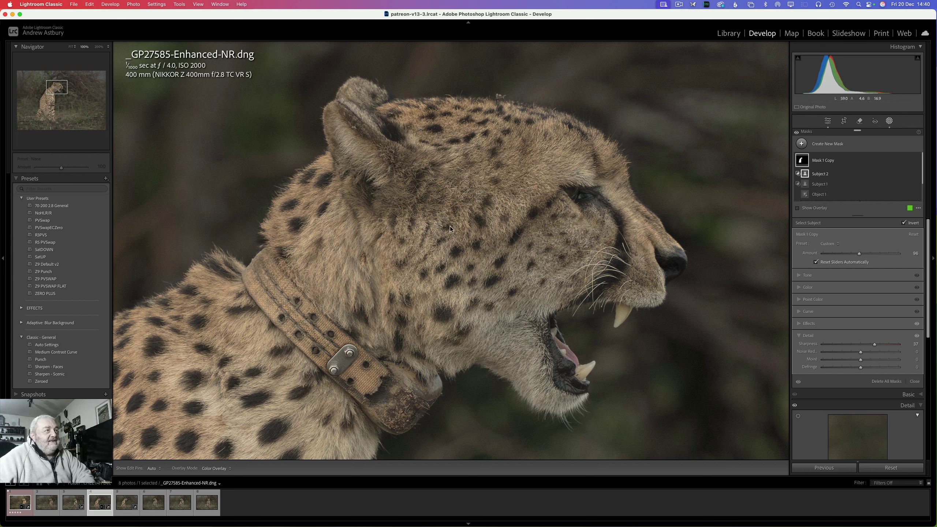
# Raise the duplicated mask's Saturation to about 12 and warm its Temp slightly
pyautogui.click(800, 288)
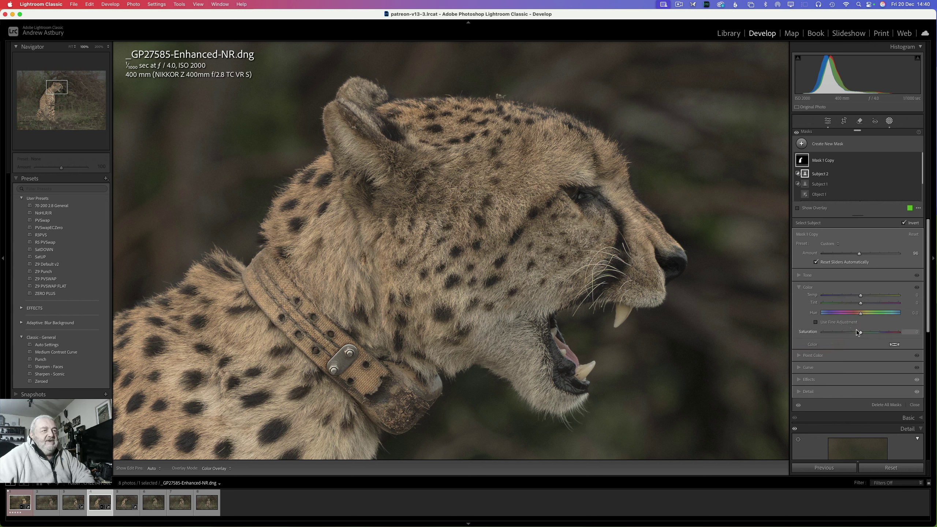
pyautogui.moveTo(860, 332); pyautogui.dragTo(865, 332)
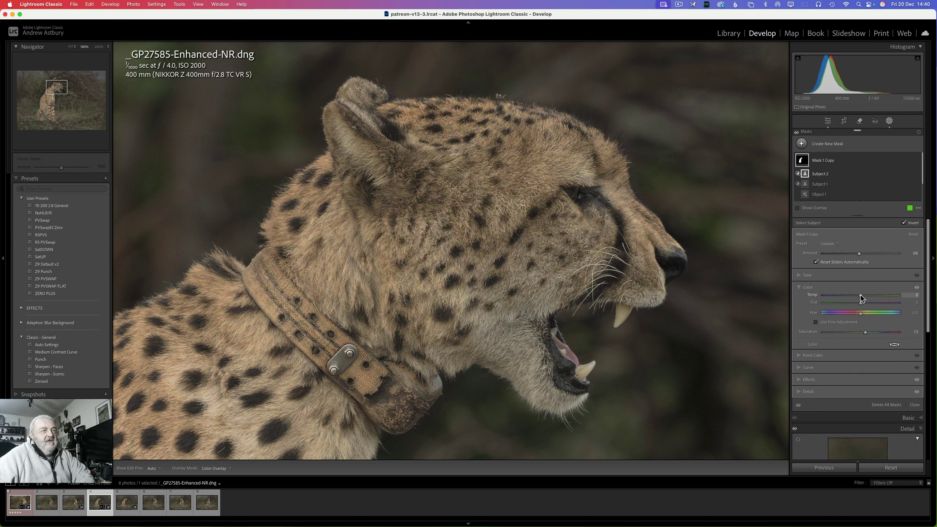
pyautogui.moveTo(861, 296); pyautogui.dragTo(863, 298)
# Set the duplicated mask's Whites to 21 and reduce its overall Amount to 77 while viewing the whole photo
pyautogui.click(798, 275)
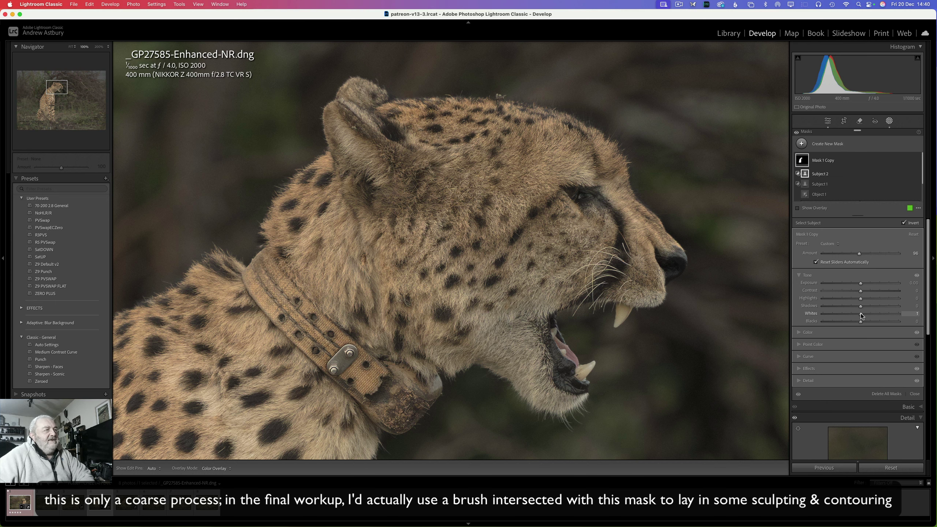
pyautogui.moveTo(861, 315); pyautogui.dragTo(868, 314)
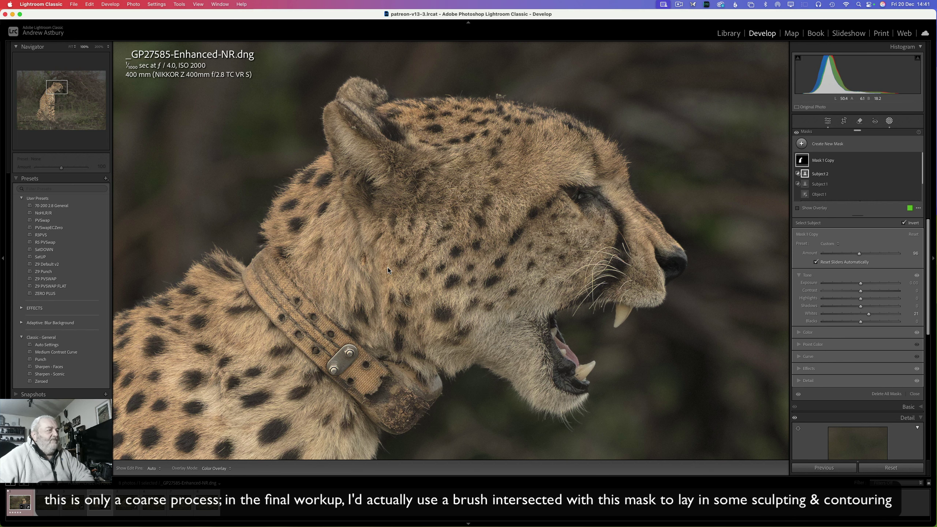
pyautogui.click(72, 48)
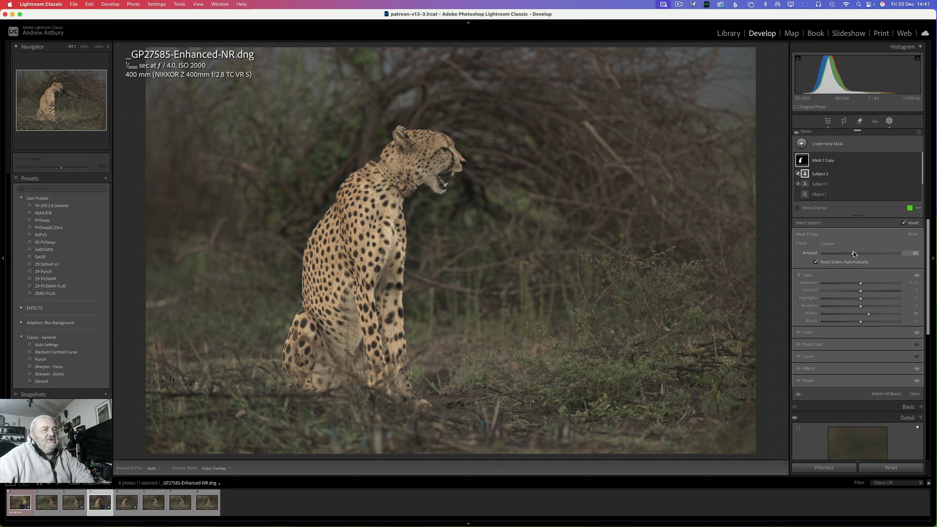
pyautogui.moveTo(853, 252); pyautogui.dragTo(851, 250)
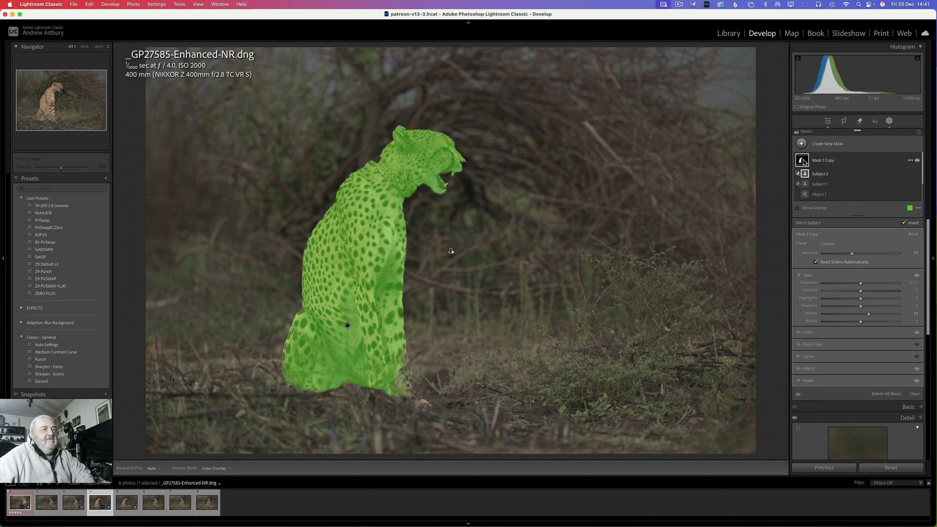
# Reduce the overall Amount of the original cheetah mask, Mask 1, to 77
pyautogui.click(801, 177)
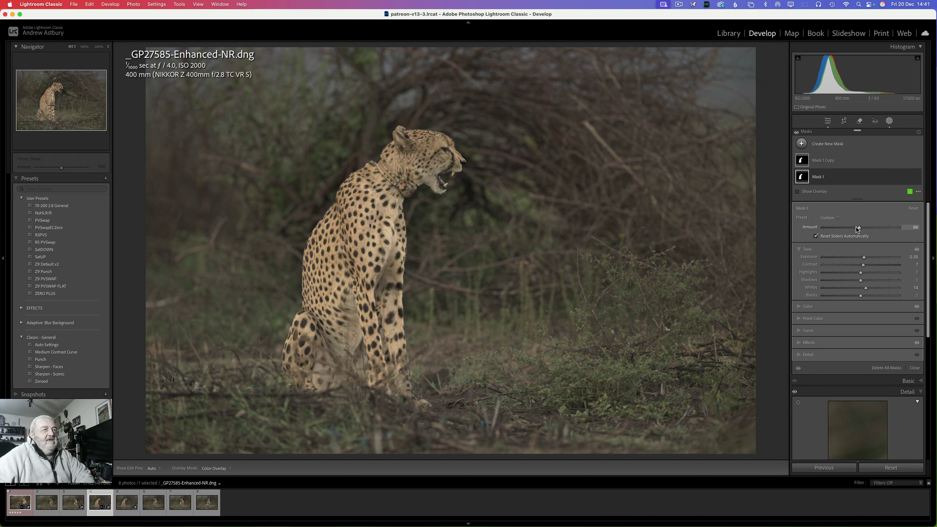
pyautogui.moveTo(858, 226); pyautogui.dragTo(855, 225)
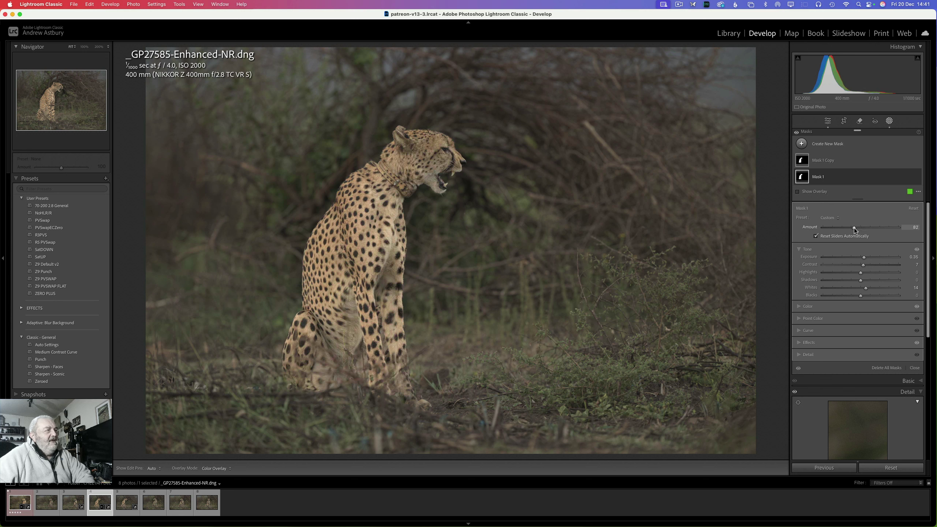
pyautogui.moveTo(854, 227); pyautogui.dragTo(851, 227)
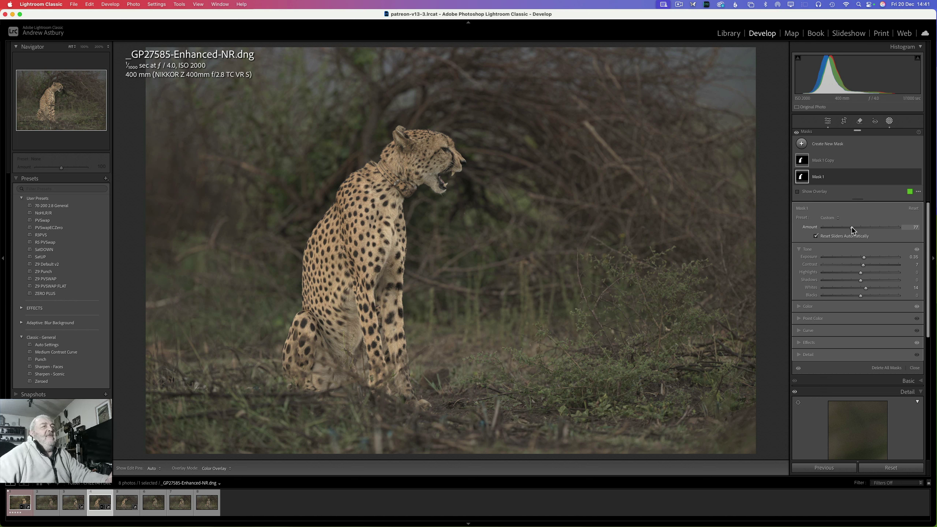
# Add a linear gradient mask over the foreground, fading out at the cheetah's chest height, and subtract the subject from it
pyautogui.click(802, 144)
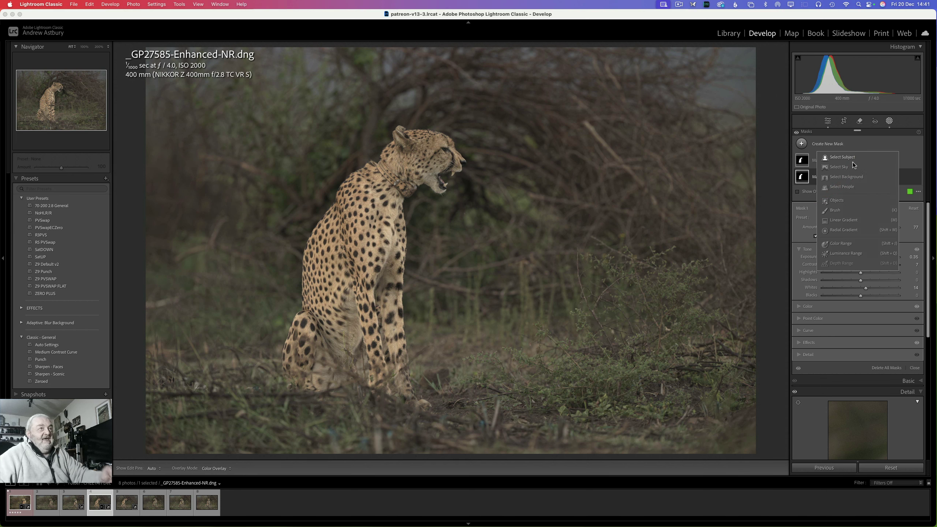
pyautogui.click(826, 220)
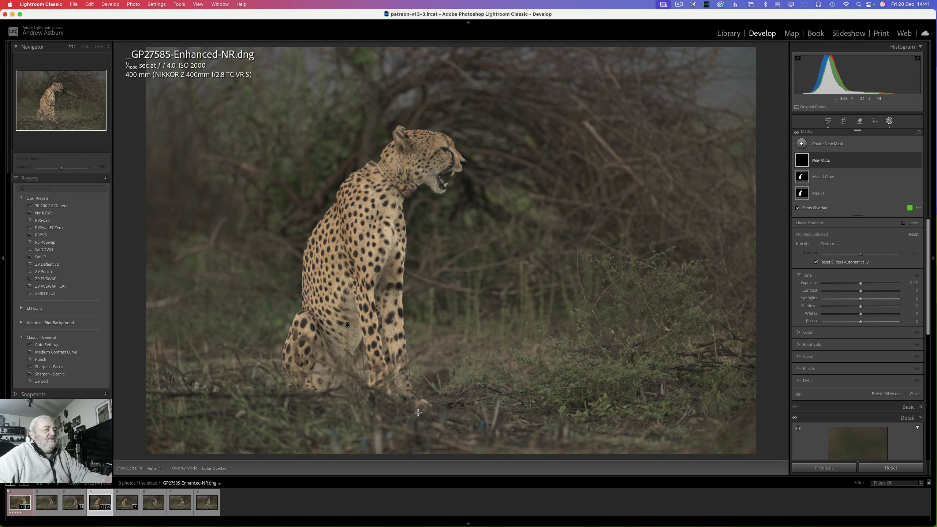
pyautogui.moveTo(418, 412); pyautogui.dragTo(418, 216)
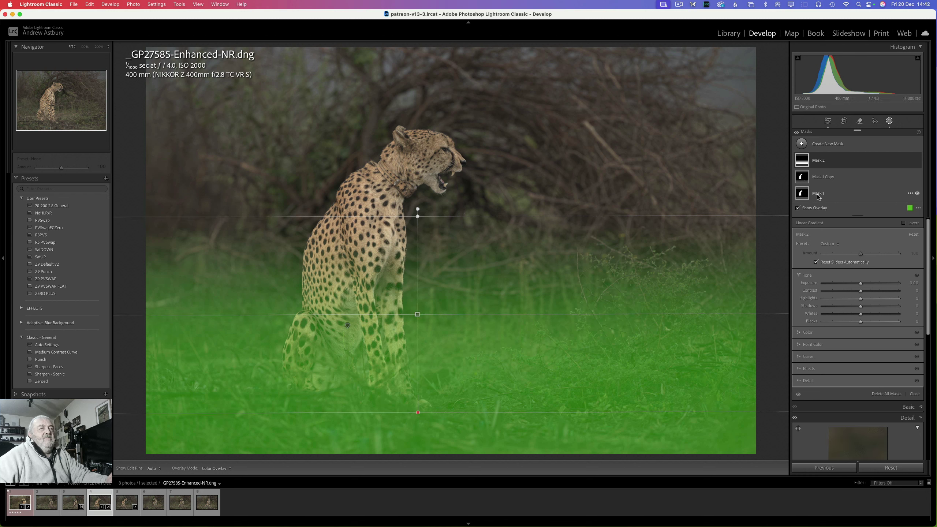
pyautogui.click(801, 160)
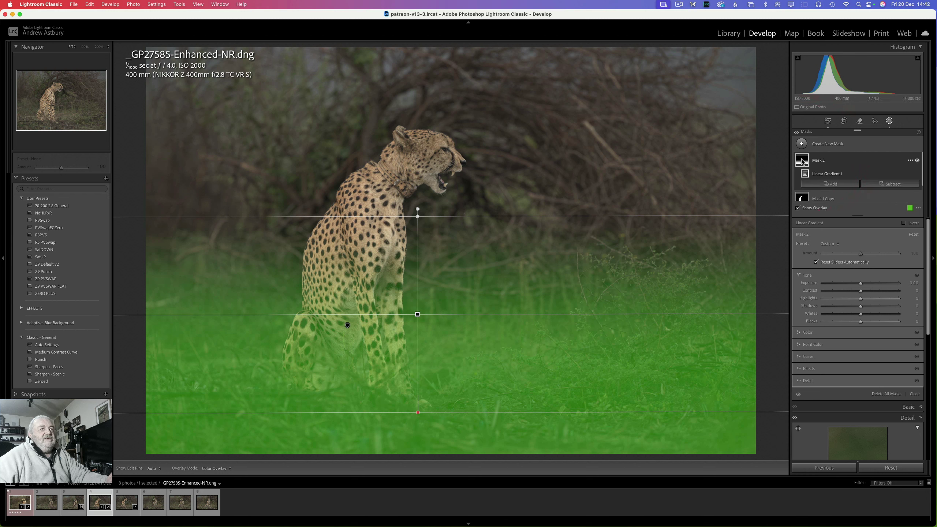
pyautogui.click(882, 183)
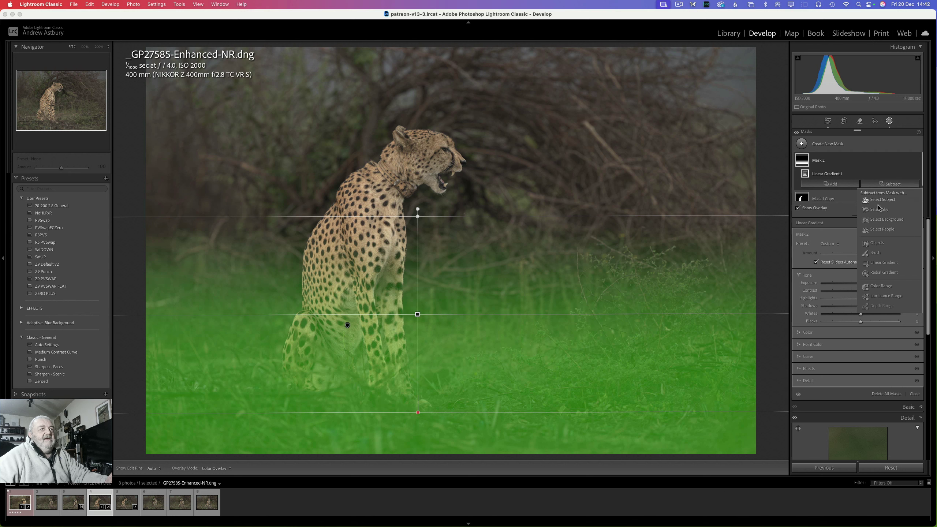
pyautogui.click(876, 200)
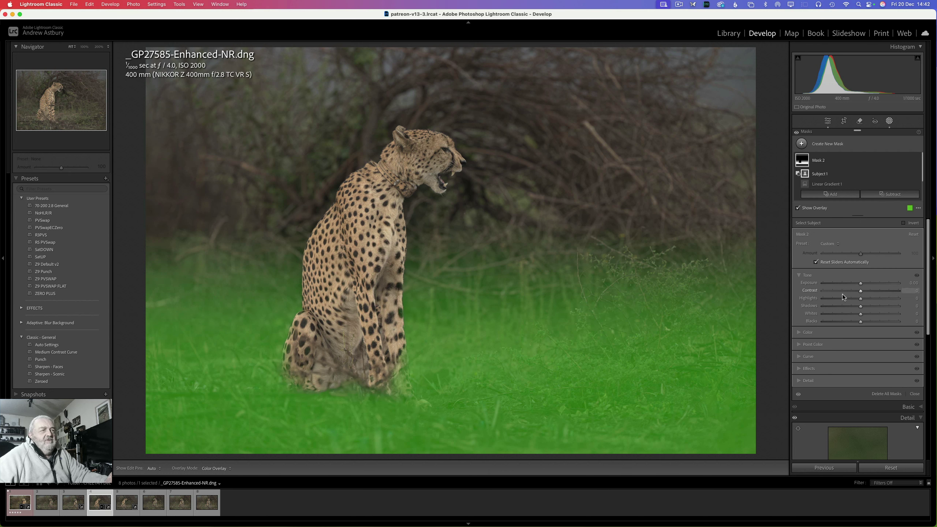
# Set the foreground gradient mask's Exposure to 0.31 and its Saturation to about 26
pyautogui.click(861, 284)
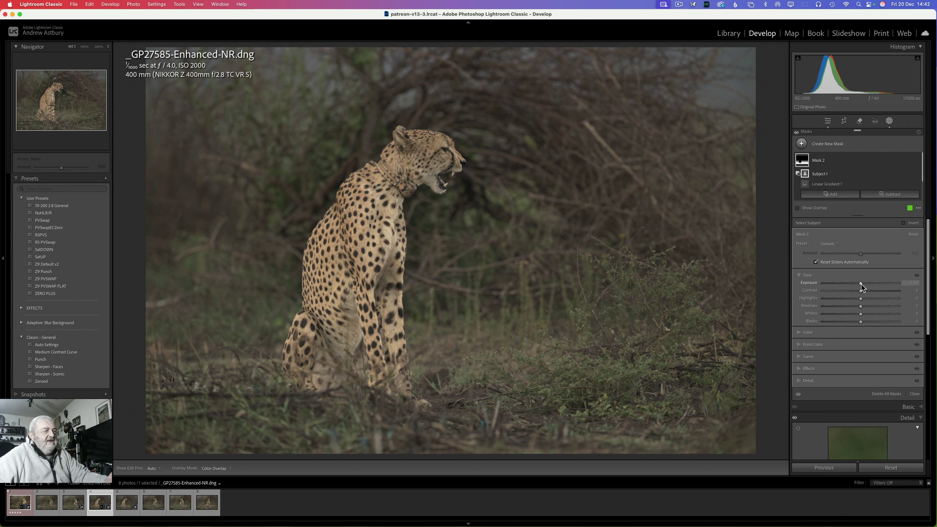
pyautogui.moveTo(861, 283); pyautogui.dragTo(864, 284)
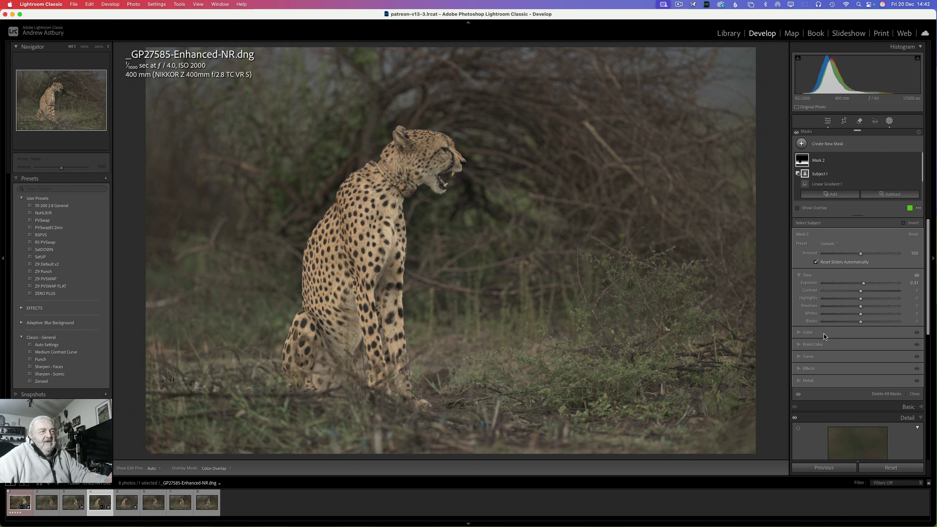
pyautogui.click(800, 330)
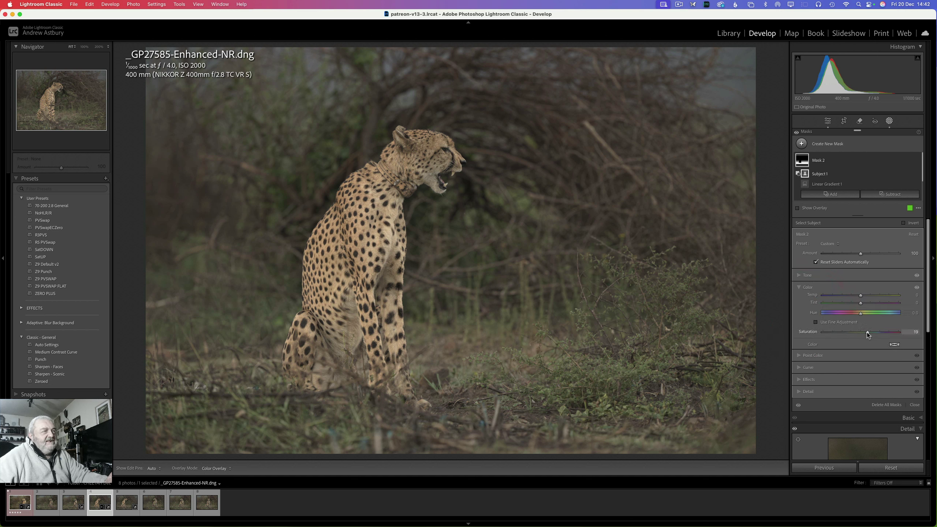
pyautogui.moveTo(869, 333); pyautogui.dragTo(869, 333)
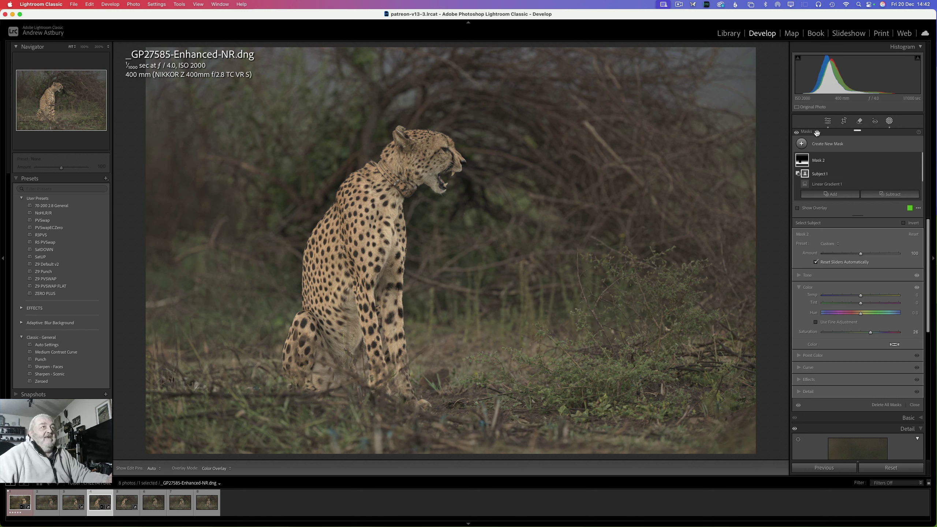
# Add a large radial gradient mask centred near the photo's upper-right corner and extending past its left edge
pyautogui.click(801, 145)
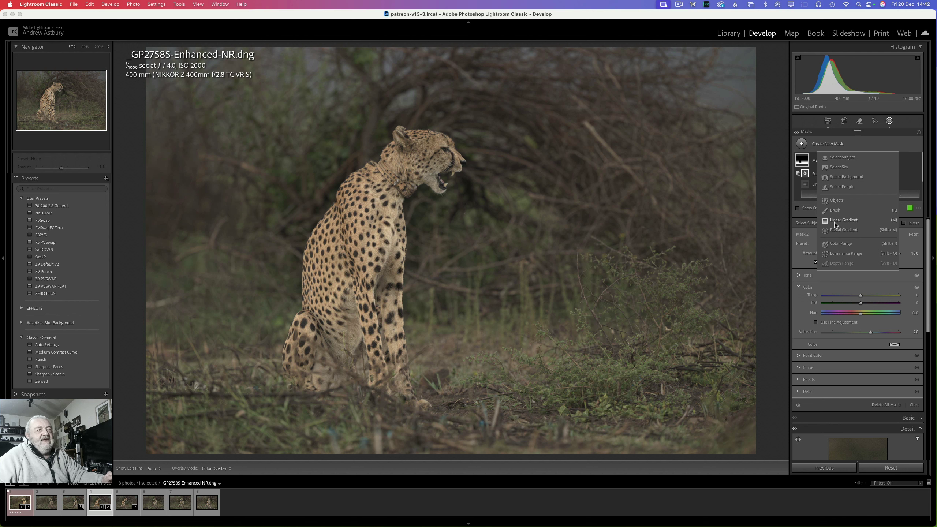
pyautogui.click(837, 230)
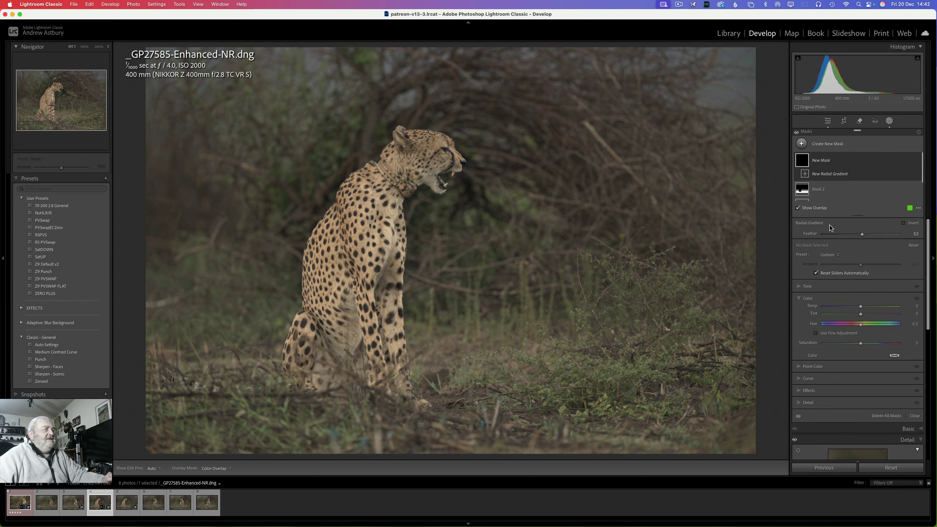
pyautogui.click(98, 47)
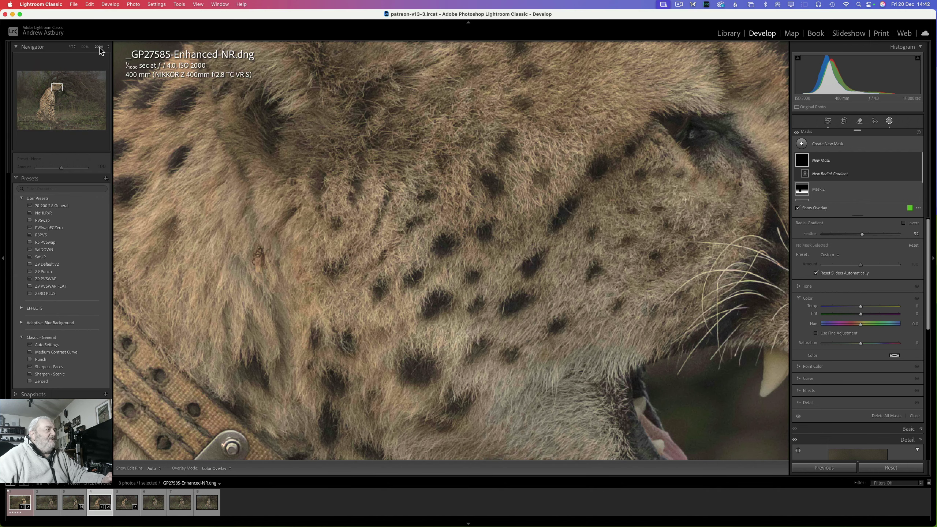
pyautogui.click(99, 47)
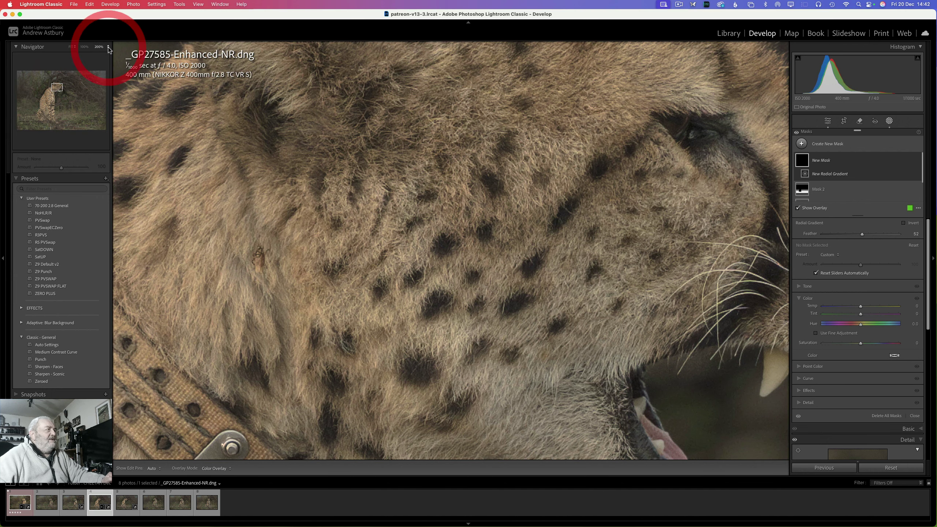
pyautogui.moveTo(112, 6)
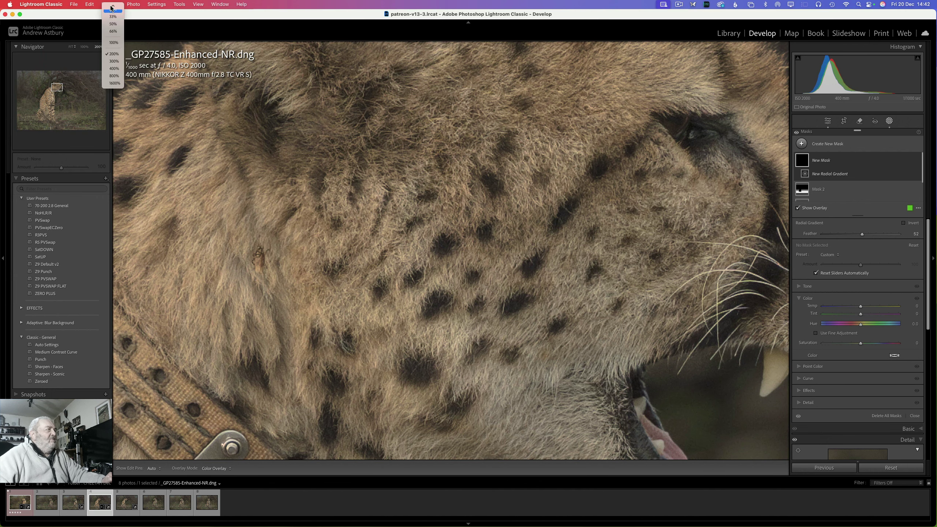
pyautogui.click(138, 31)
pyautogui.click(111, 18)
pyautogui.click(112, 16)
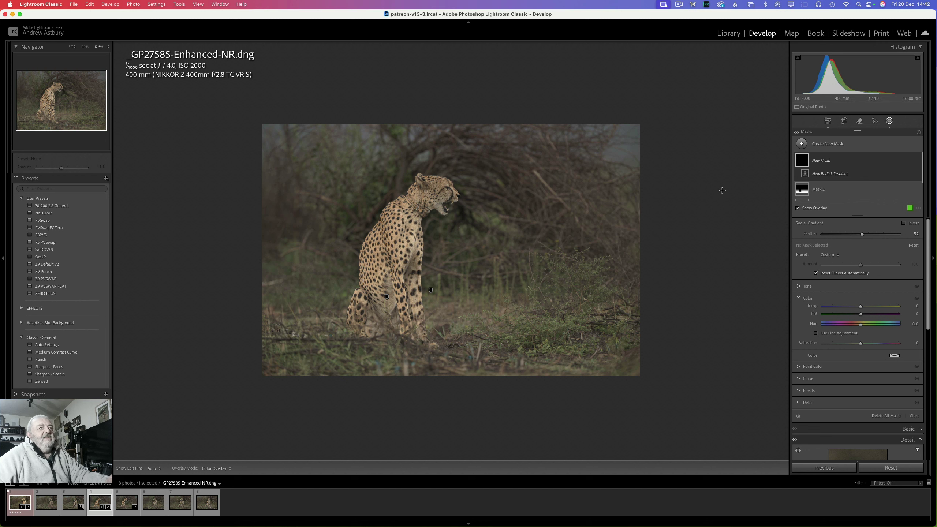
pyautogui.click(803, 161)
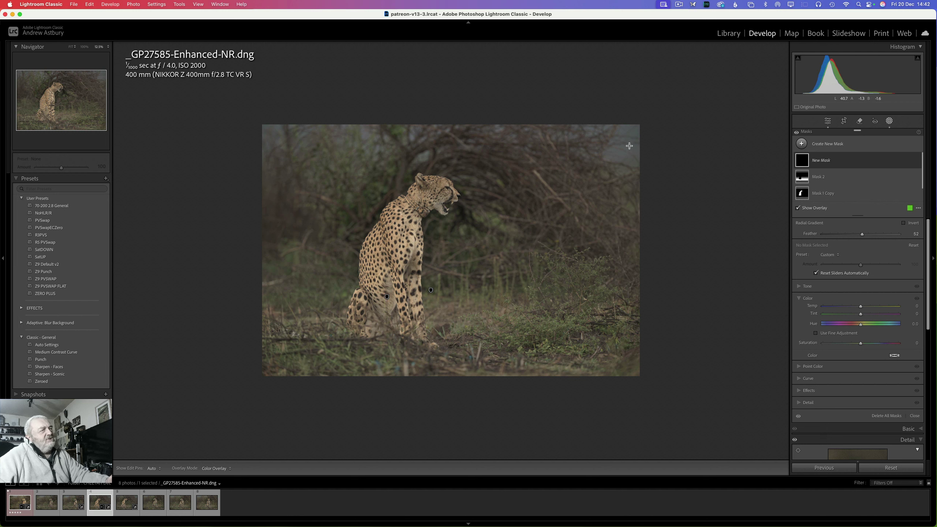
pyautogui.moveTo(629, 145); pyautogui.dragTo(224, 481)
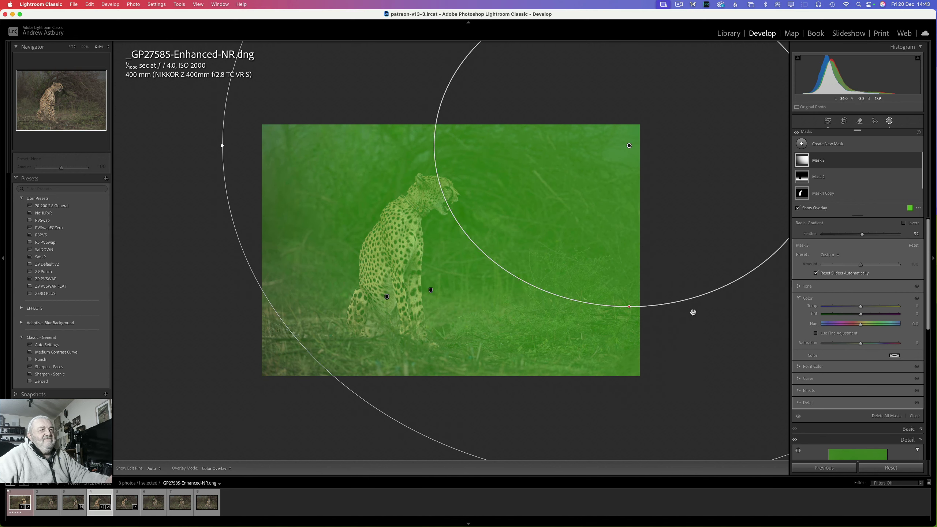
# Invert the radial gradient mask and show its Tone adjustments
pyautogui.click(903, 222)
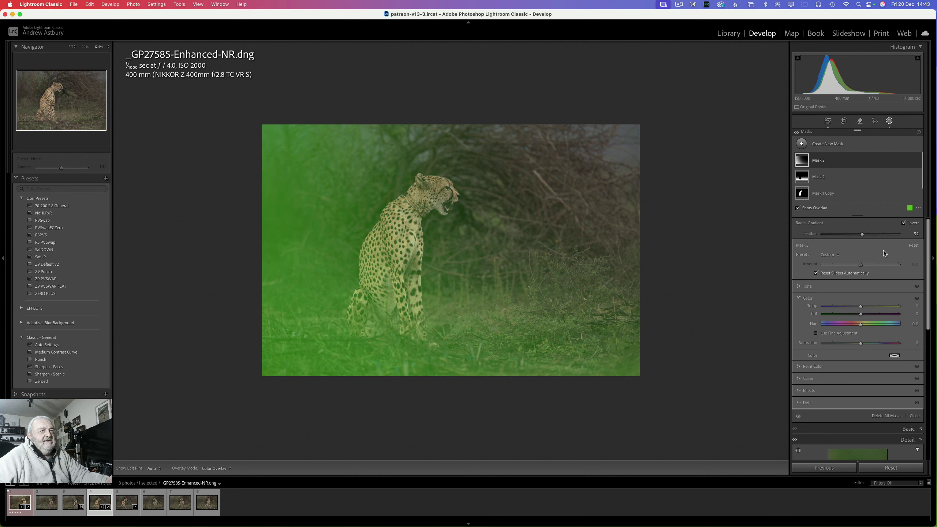
pyautogui.click(798, 287)
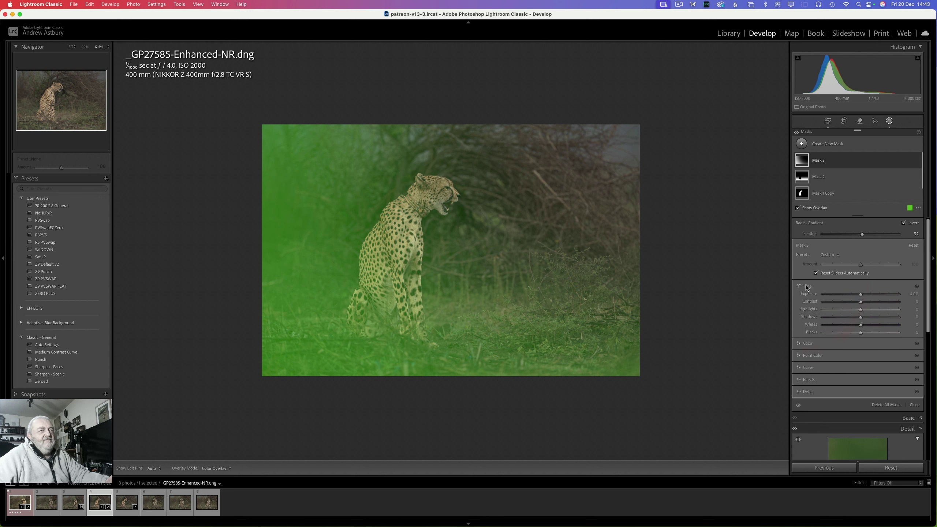
# Set the inverted radial gradient's Exposure to -0.84, compare the photo with that mask off and on, and finish masking
pyautogui.moveTo(861, 296); pyautogui.dragTo(853, 293)
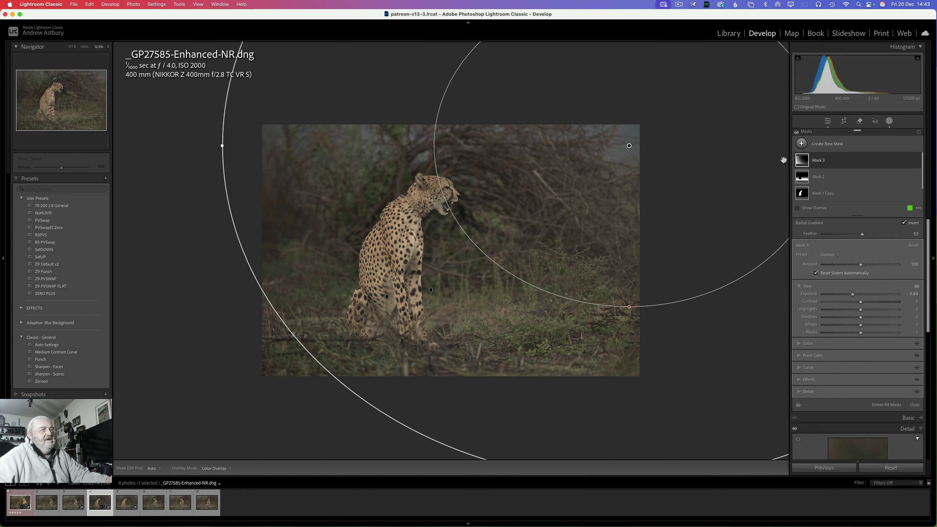
pyautogui.click(917, 160)
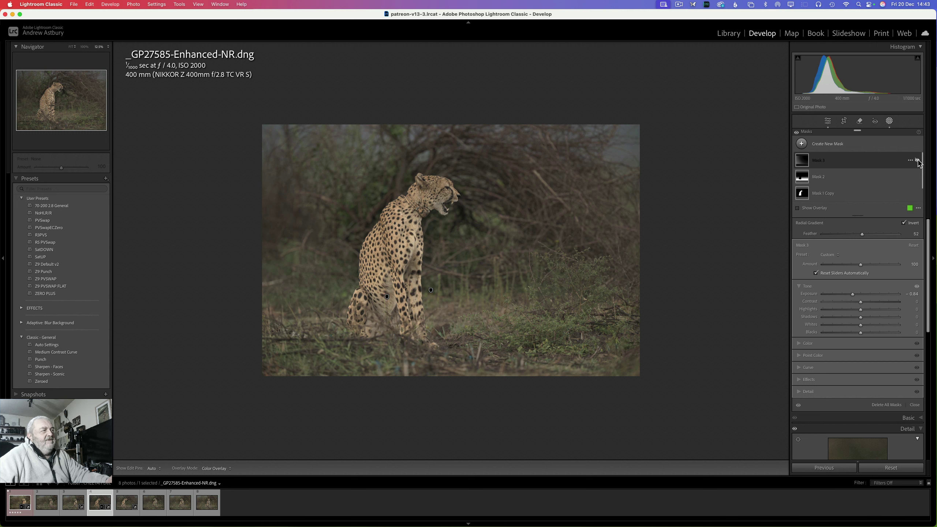
pyautogui.click(917, 161)
pyautogui.click(918, 160)
pyautogui.click(917, 161)
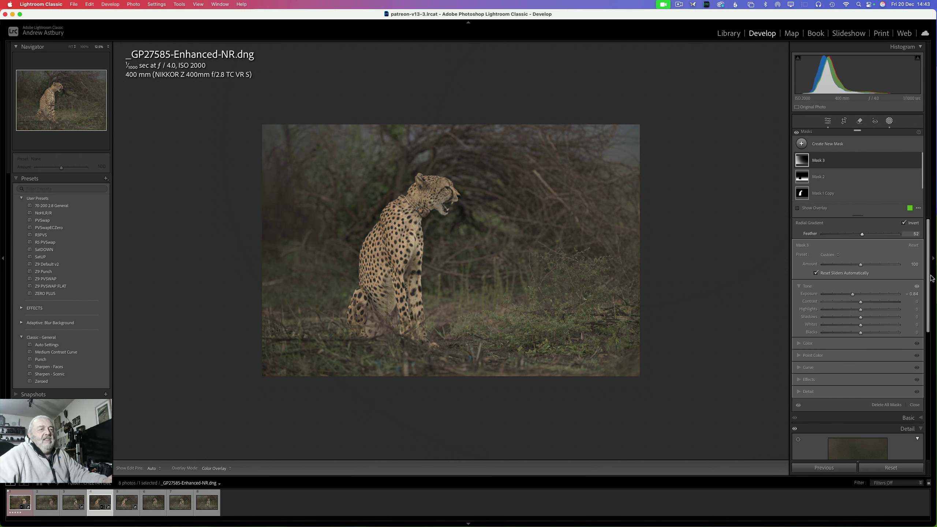
pyautogui.click(915, 406)
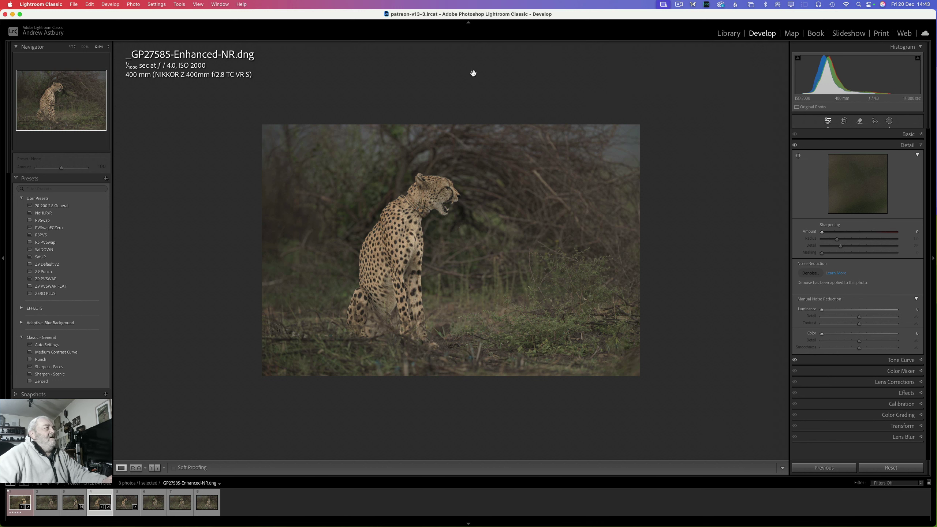
# Examine the edited photo fitted to the view and the cheetah's head at 100%, ending on the fitted view
pyautogui.click(71, 47)
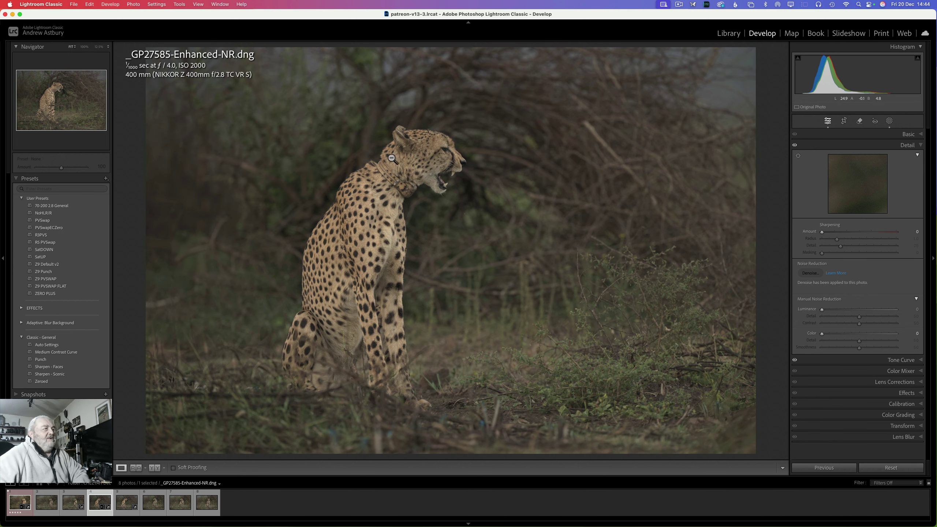
pyautogui.click(85, 46)
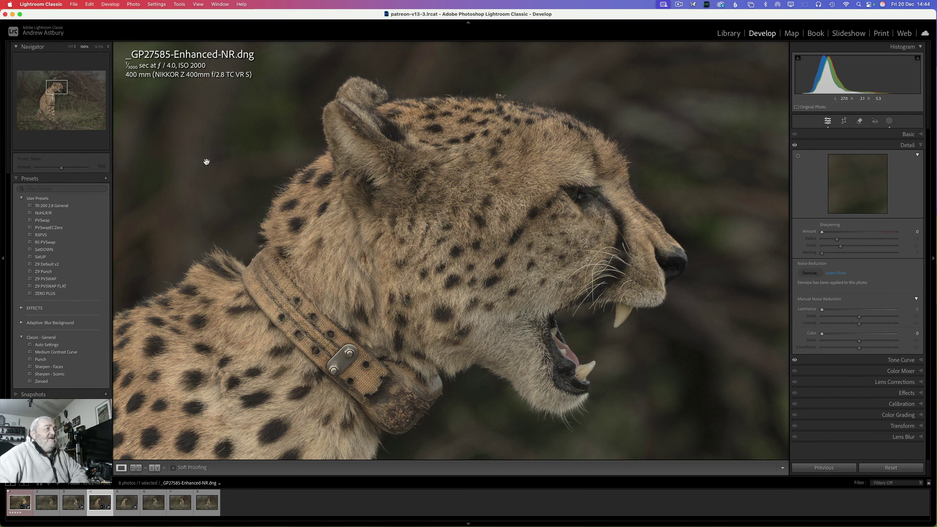
pyautogui.click(209, 204)
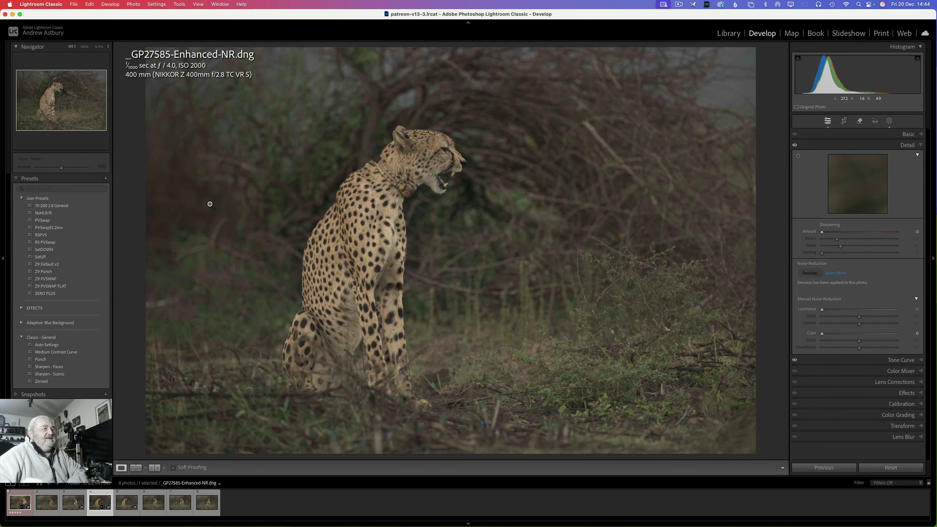